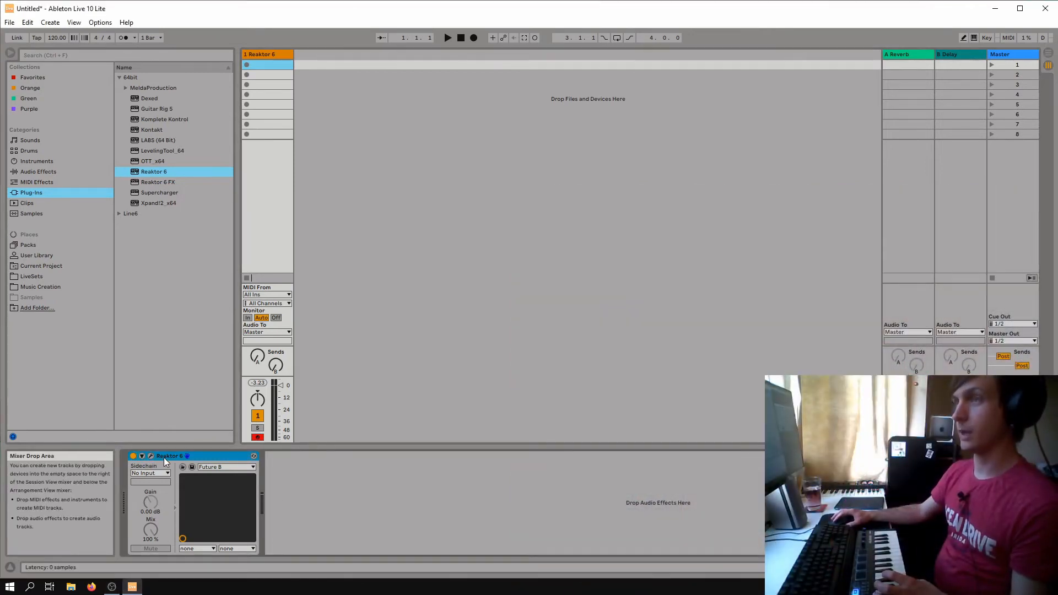
# Open the Reaktor 6 plug-in window from the device on the Reaktor 6 track.
pyautogui.click(269, 54)
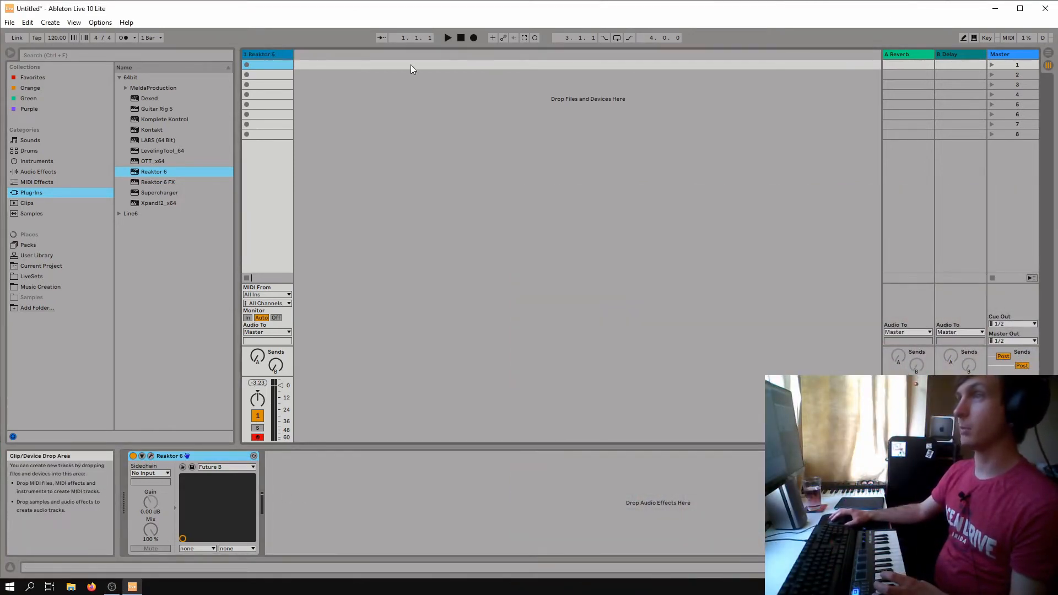
pyautogui.click(167, 455)
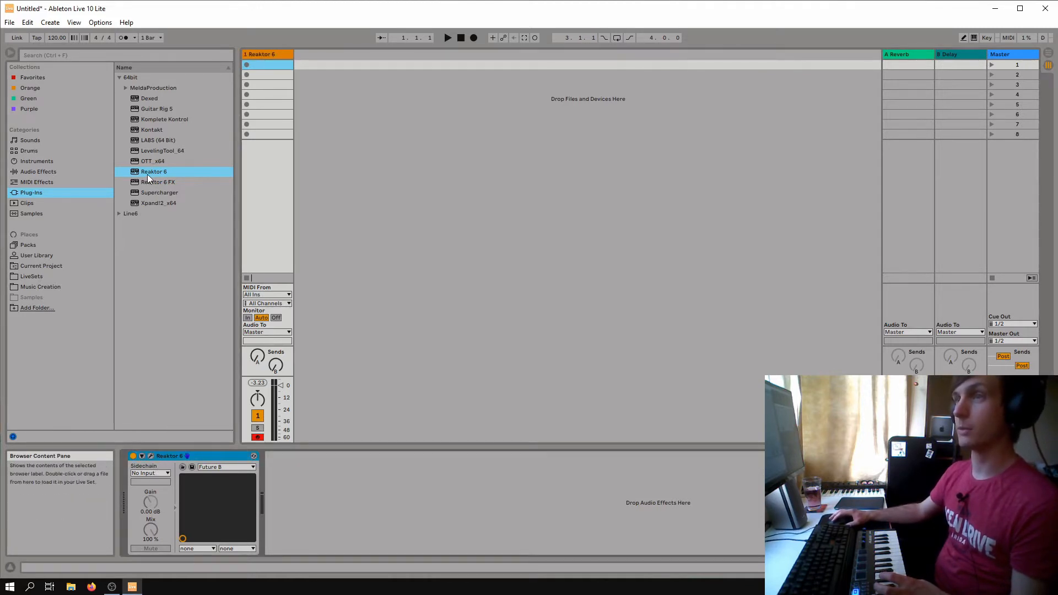
pyautogui.click(150, 456)
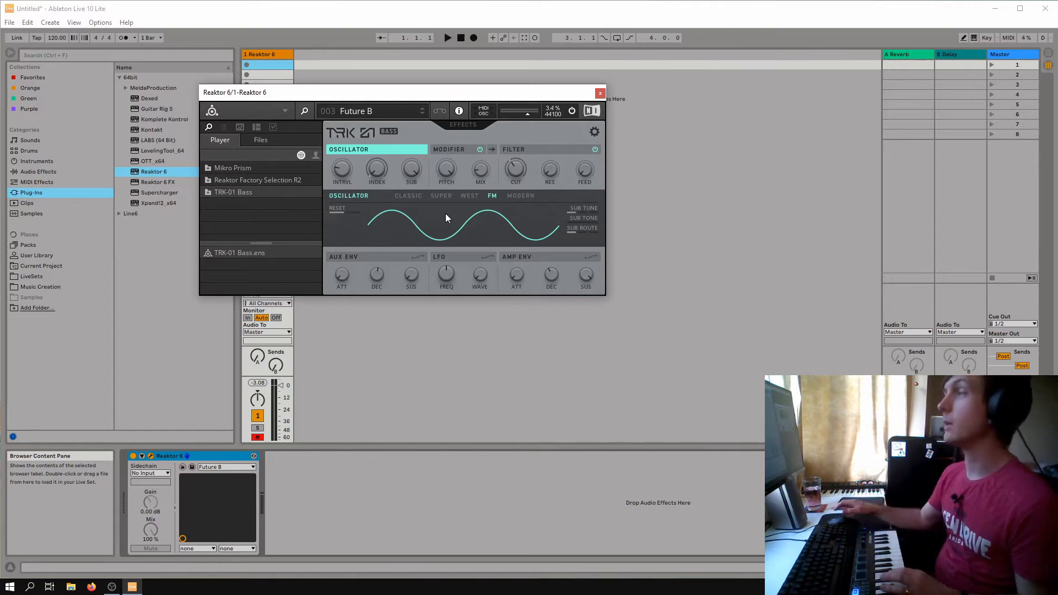
# Audition the Classic, Super, West, FM and Modern oscillator modes of TRK-01 Bass one after another.
pyautogui.click(419, 199)
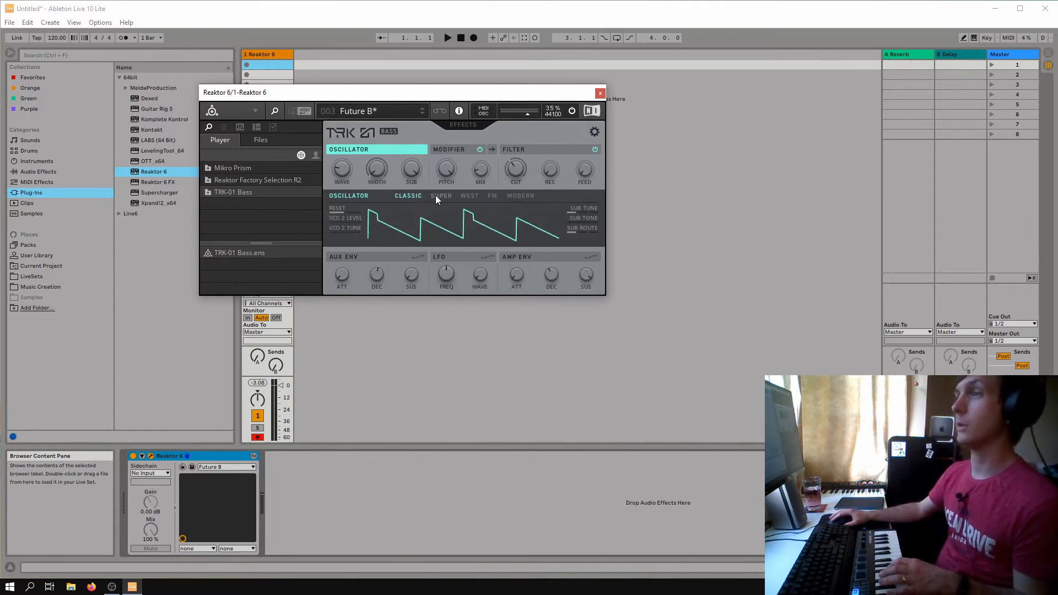
pyautogui.click(438, 195)
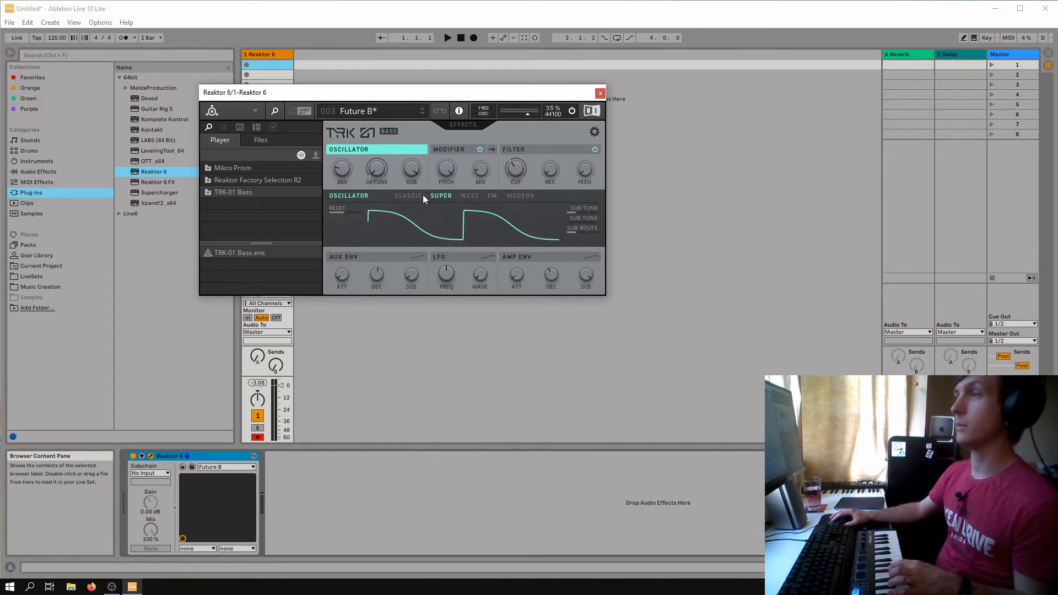
pyautogui.click(413, 196)
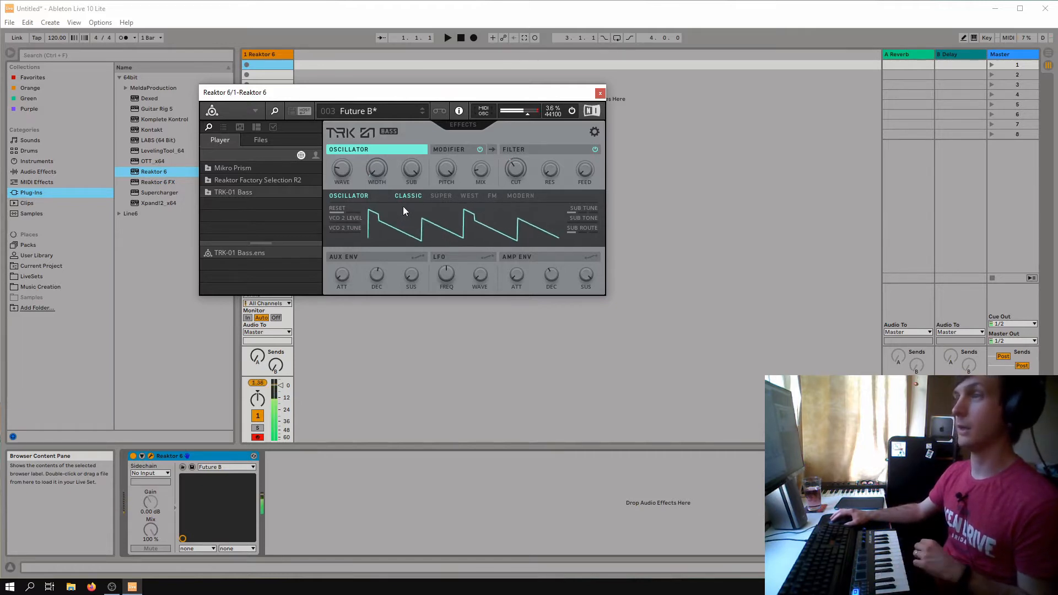
pyautogui.click(434, 196)
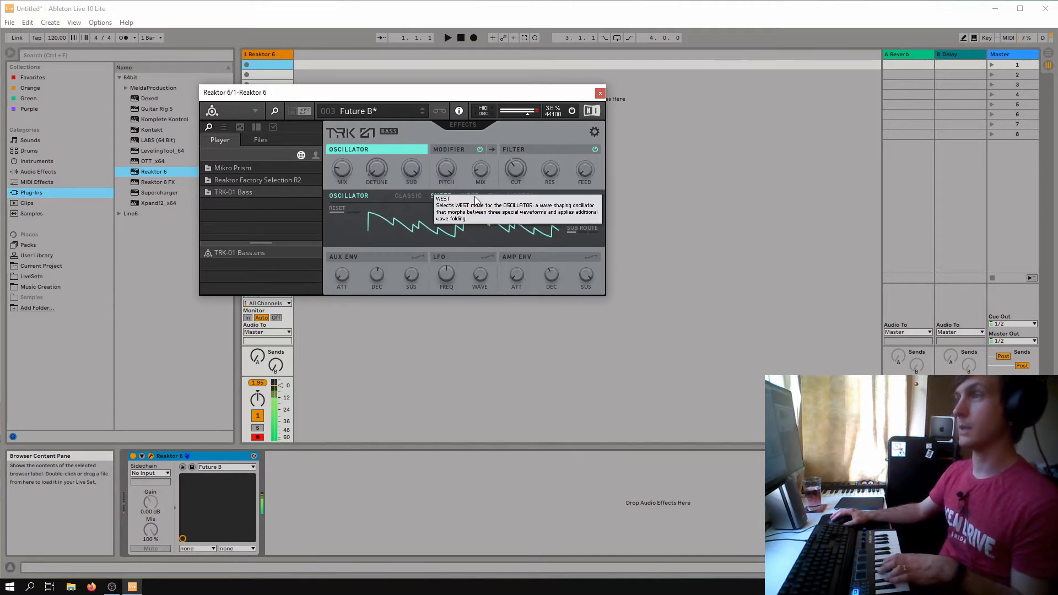
pyautogui.click(476, 200)
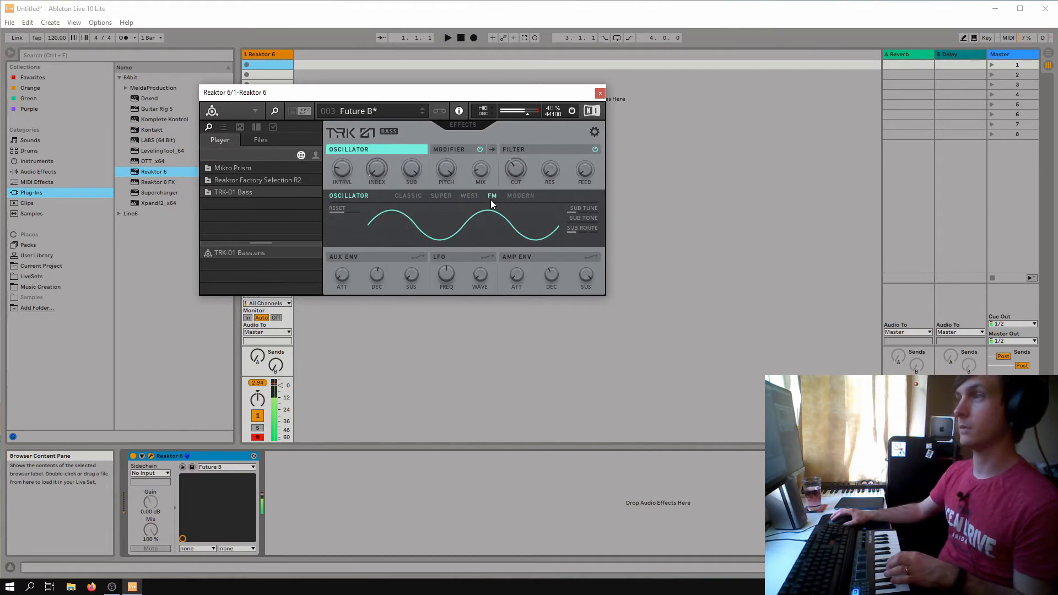
pyautogui.click(490, 199)
pyautogui.click(512, 196)
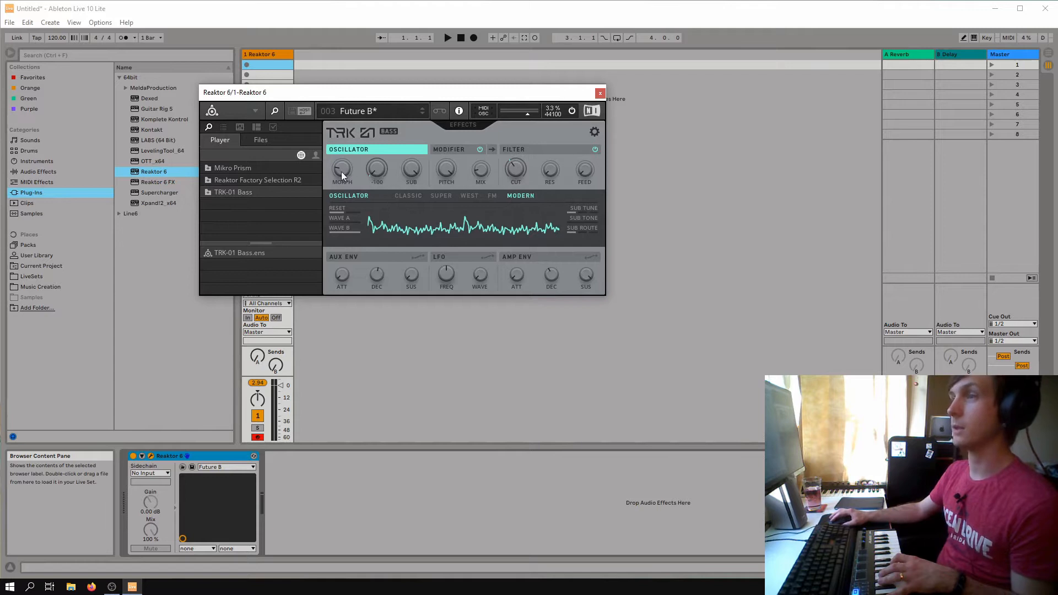
# Switch the oscillator to Classic mode and sweep the Wave control up and back down.
pyautogui.click(407, 196)
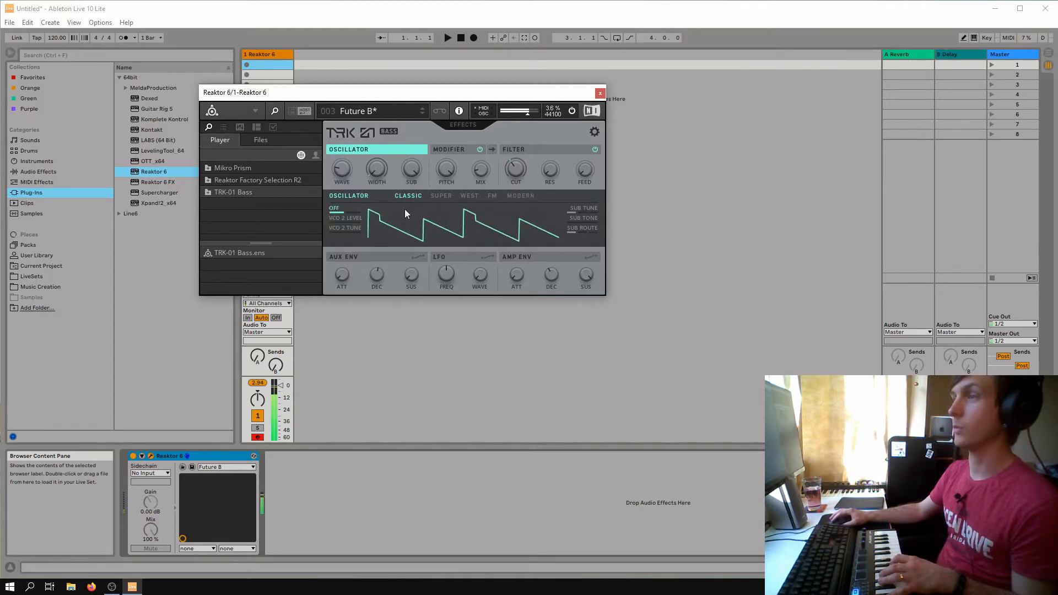
pyautogui.moveTo(338, 170); pyautogui.dragTo(358, 4)
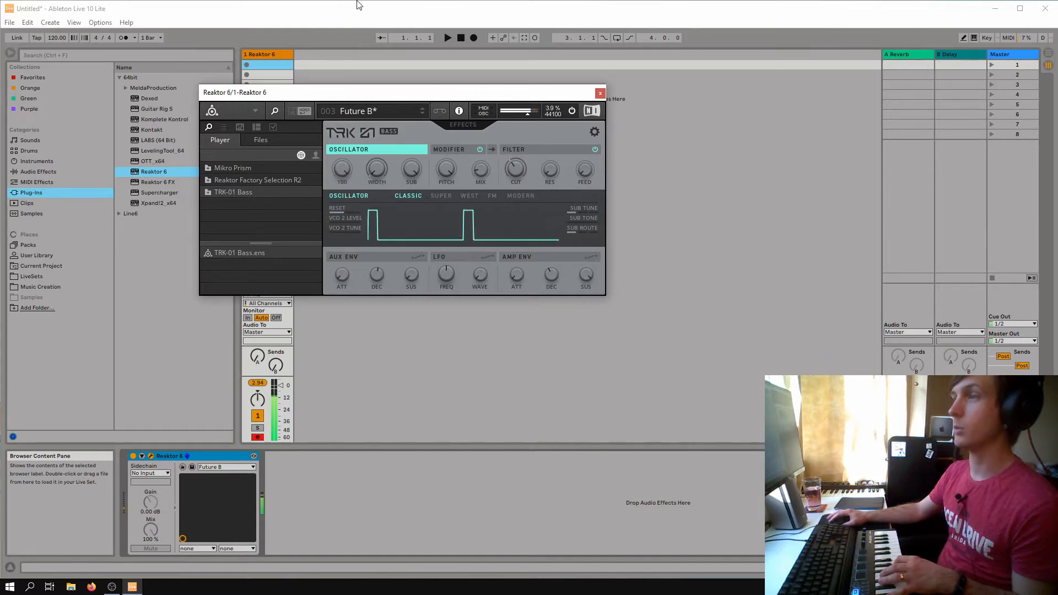
pyautogui.moveTo(359, 76); pyautogui.dragTo(356, 227)
# Switch the oscillator to Super mode and try different Mix and Detune amounts.
pyautogui.click(441, 196)
pyautogui.moveTo(337, 181); pyautogui.dragTo(362, 234)
pyautogui.moveTo(367, 184); pyautogui.dragTo(357, 226)
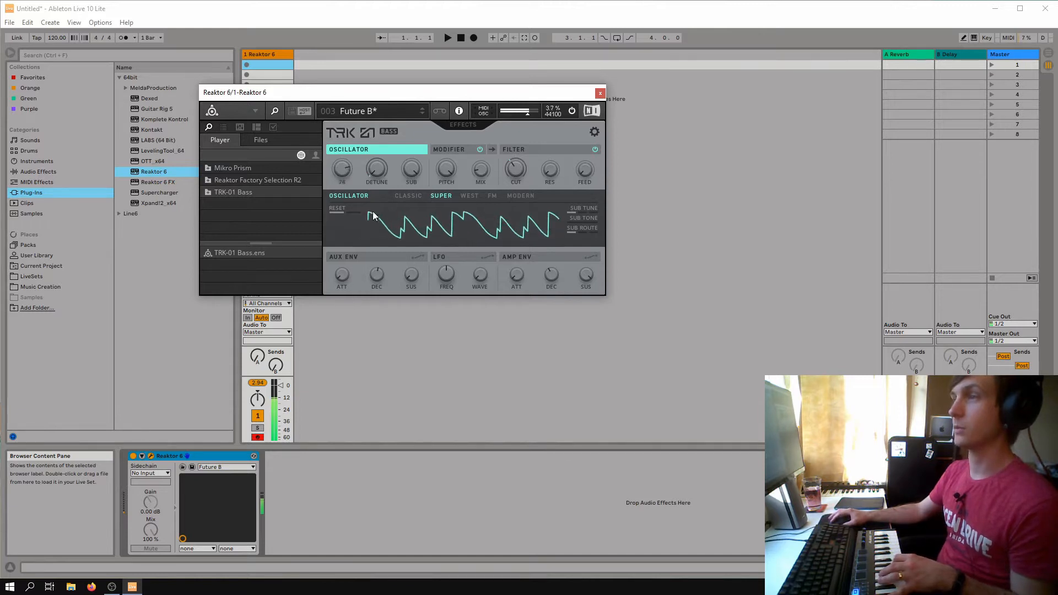
# Try West mode with varied Shape and Fold amounts, and FM mode with a varied interval.
pyautogui.click(470, 196)
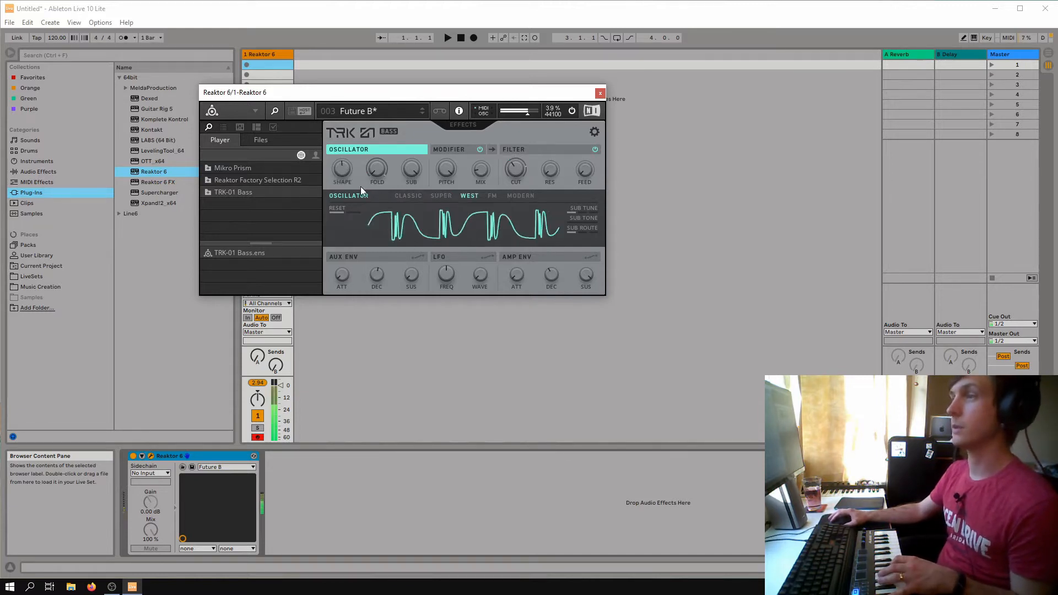
pyautogui.moveTo(361, 187); pyautogui.dragTo(349, 224)
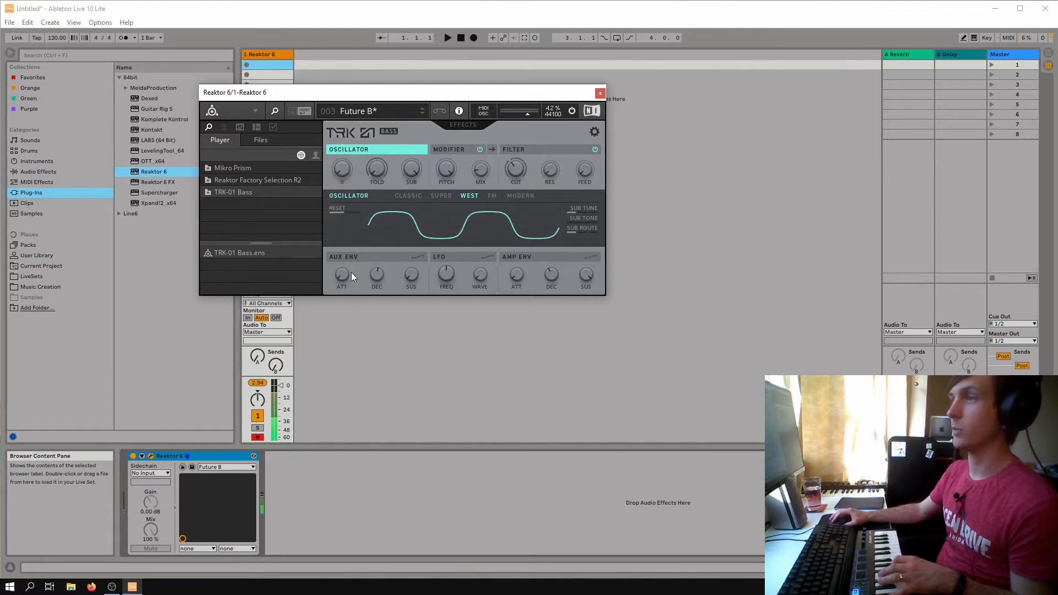
pyautogui.moveTo(351, 272); pyautogui.dragTo(349, 245)
pyautogui.moveTo(377, 172); pyautogui.dragTo(458, 197)
pyautogui.click(492, 196)
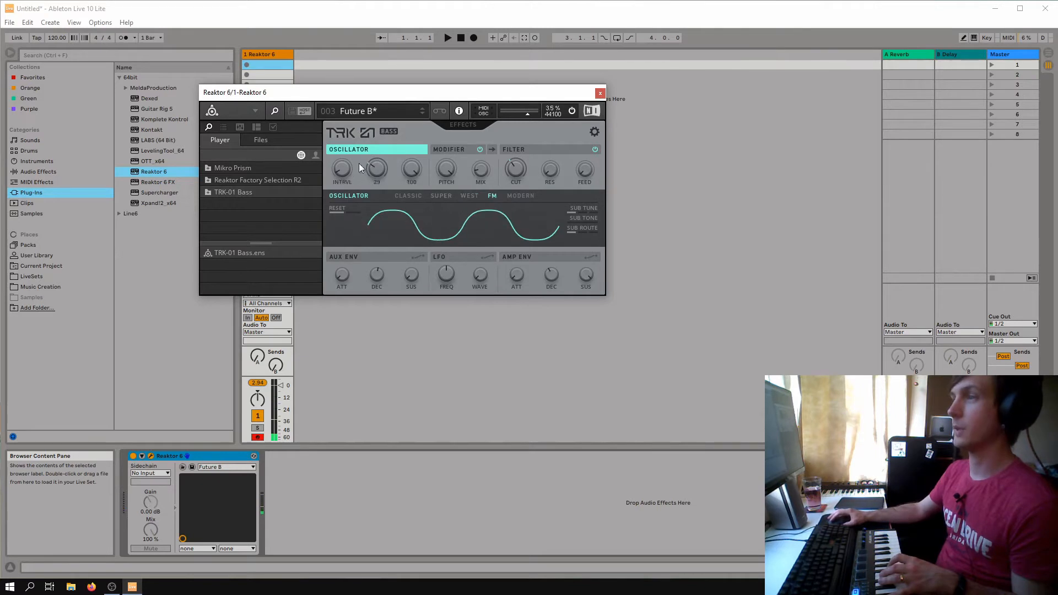
pyautogui.moveTo(342, 169); pyautogui.dragTo(356, 237)
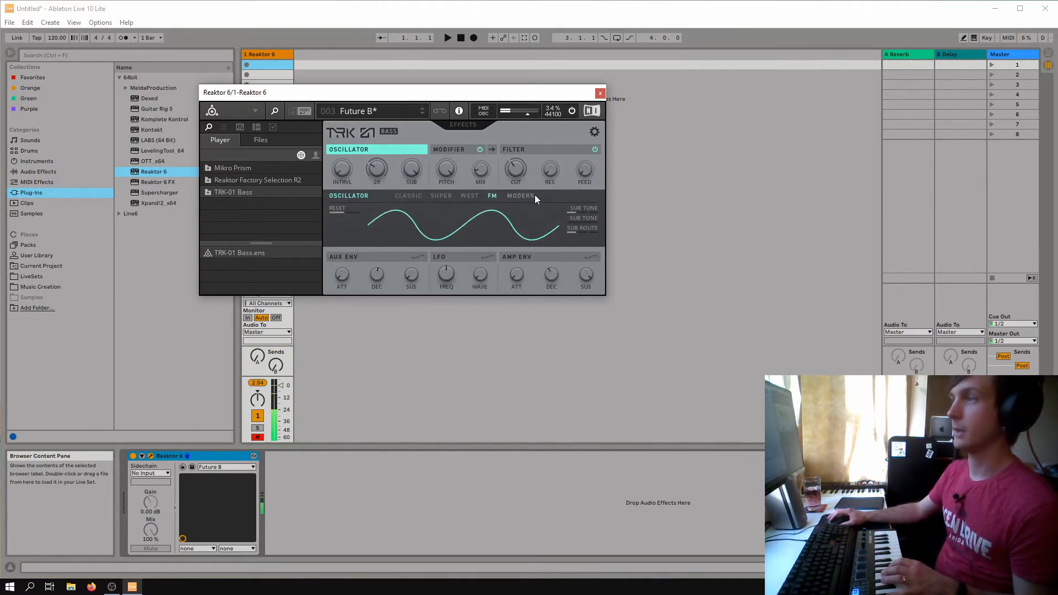
# Switch the oscillator to Modern mode and adjust Morph, Wave A and Wave B to shape the waveform.
pyautogui.click(520, 196)
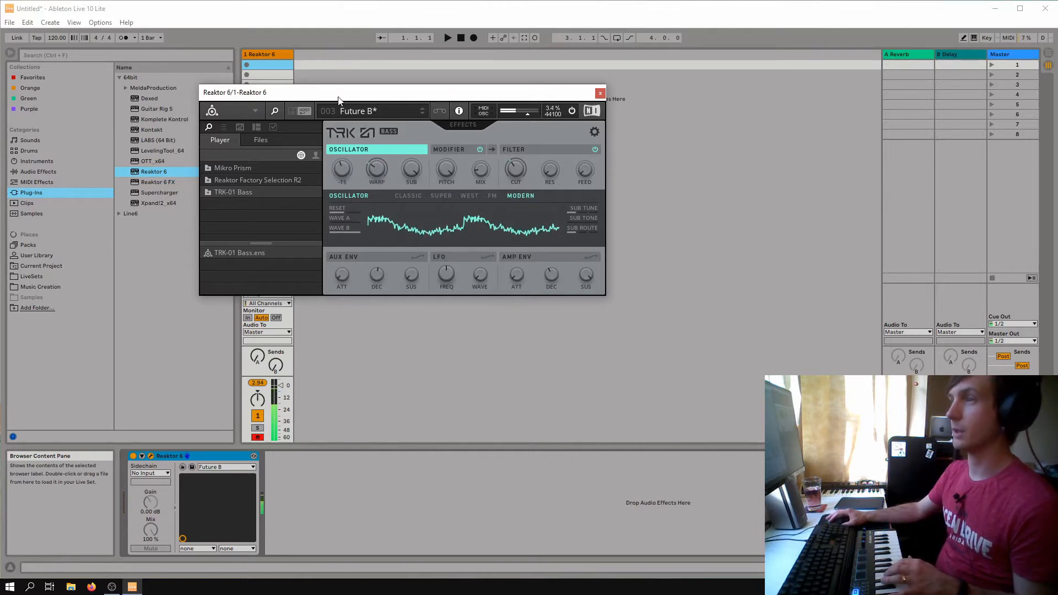
pyautogui.moveTo(339, 99); pyautogui.dragTo(338, 146)
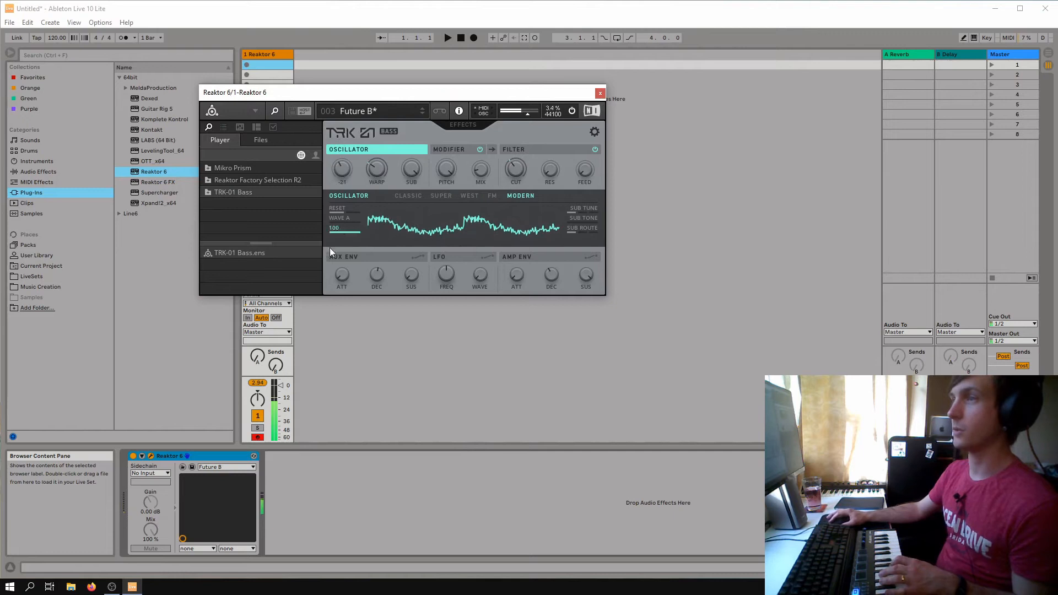
pyautogui.moveTo(345, 221)
pyautogui.mouseDown()
pyautogui.moveTo(413, 223)
pyautogui.moveTo(407, 136)
pyautogui.moveTo(353, 230)
pyautogui.moveTo(352, 218)
pyautogui.moveTo(342, 339)
pyautogui.moveTo(357, 312)
pyautogui.moveTo(352, 200)
pyautogui.mouseUp()
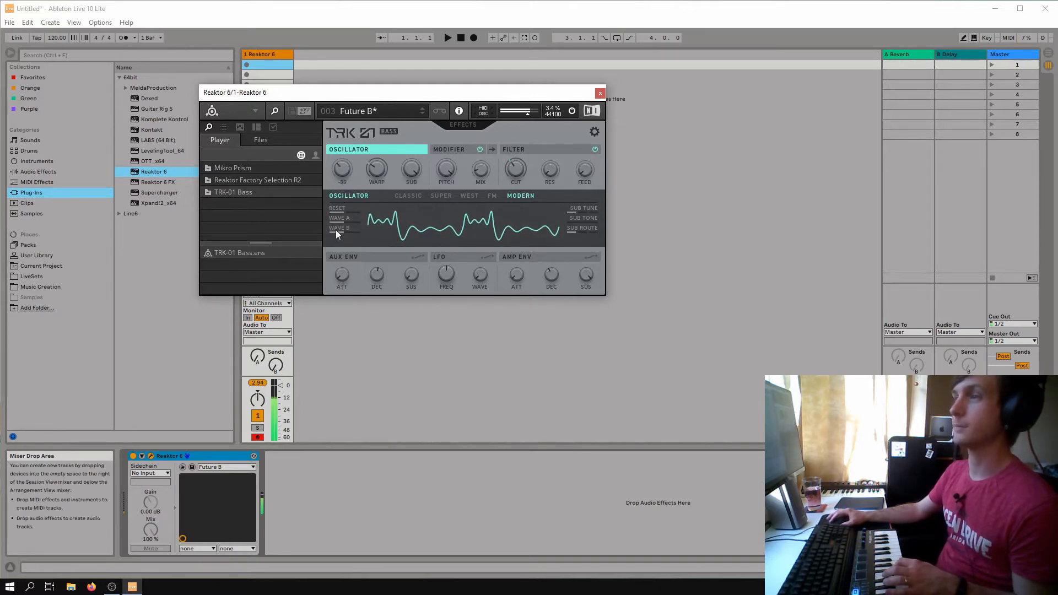
pyautogui.moveTo(356, 232); pyautogui.dragTo(338, 149)
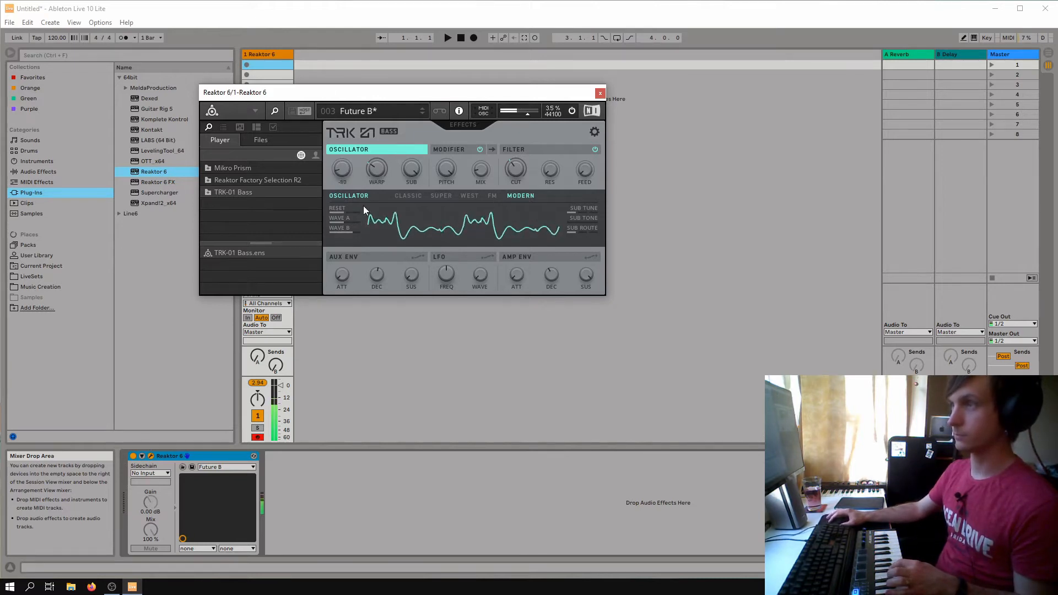
pyautogui.moveTo(364, 209); pyautogui.dragTo(427, 137)
# Reposition the plug-in window and inspect the LFO and amp envelope modulation routings.
pyautogui.moveTo(436, 93); pyautogui.dragTo(523, 89)
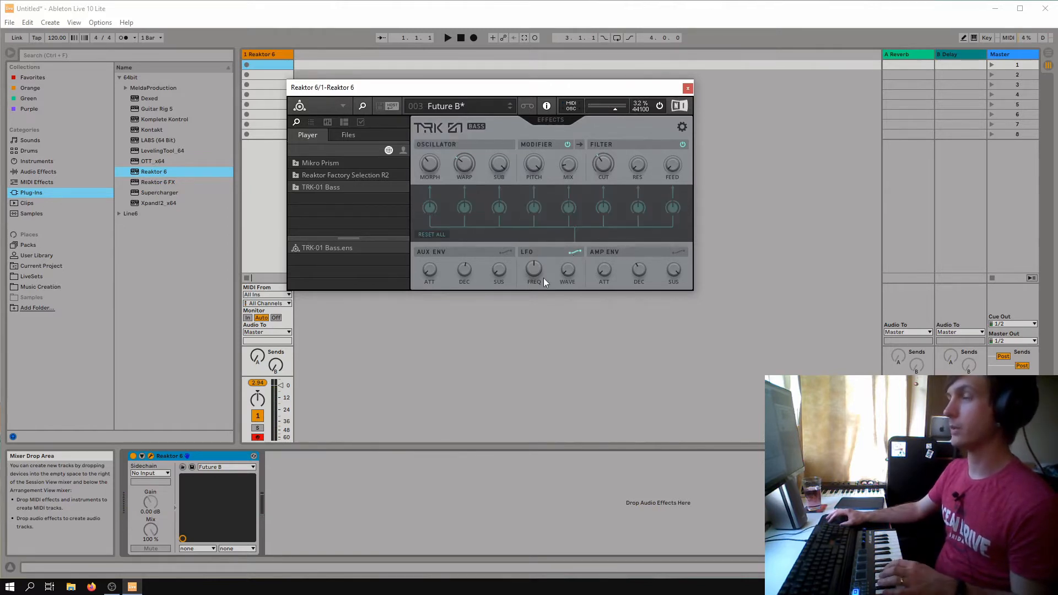
pyautogui.click(574, 252)
pyautogui.click(676, 253)
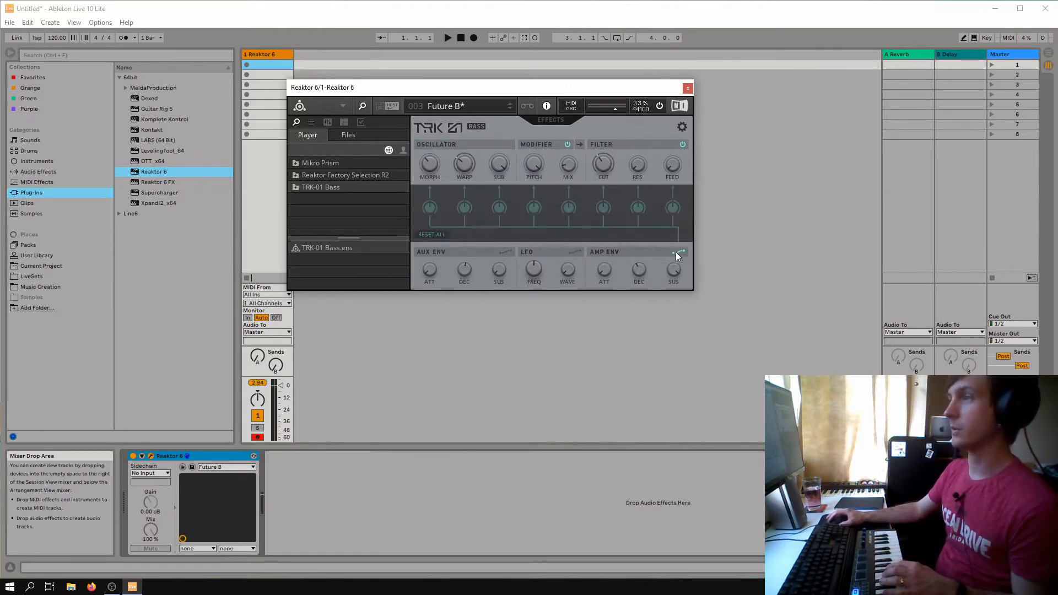
pyautogui.click(678, 251)
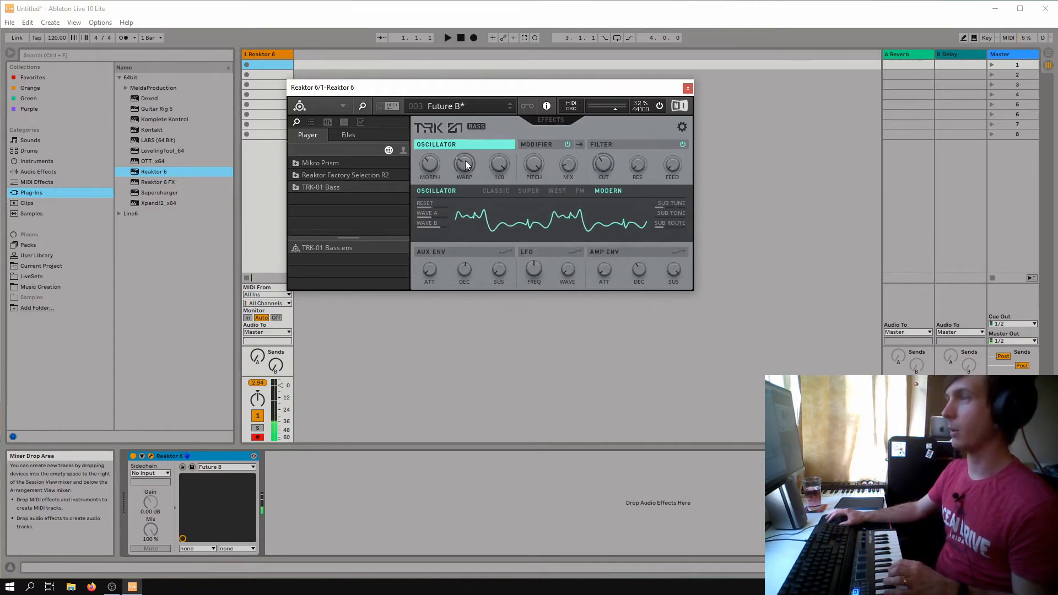
pyautogui.click(676, 252)
# Reset the auxiliary envelope's modulation amounts for the oscillator's Warp and the filter's Cut.
pyautogui.click(504, 252)
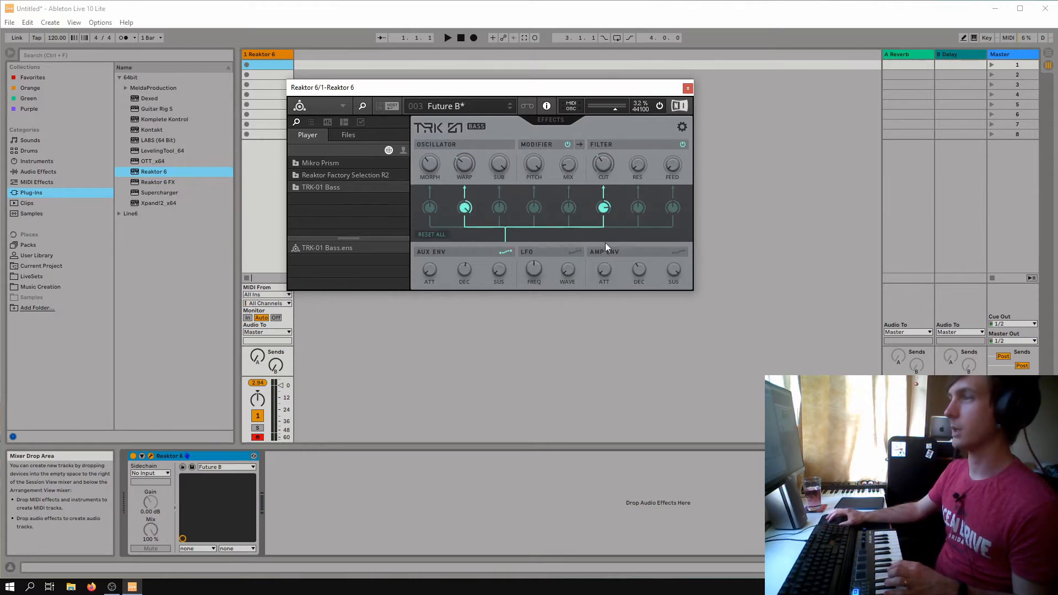
pyautogui.doubleClick(465, 207)
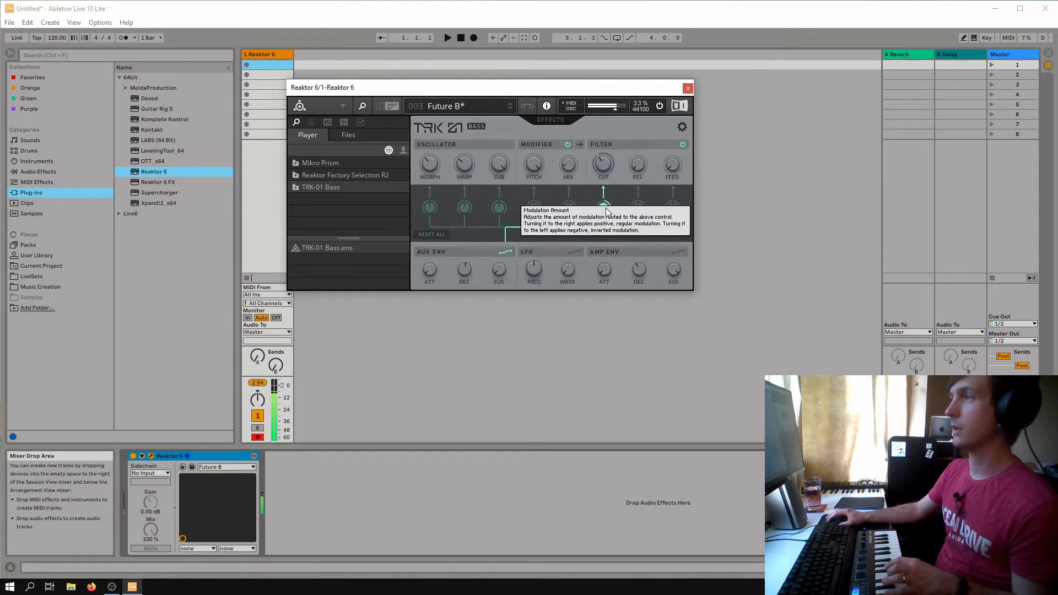
pyautogui.doubleClick(603, 207)
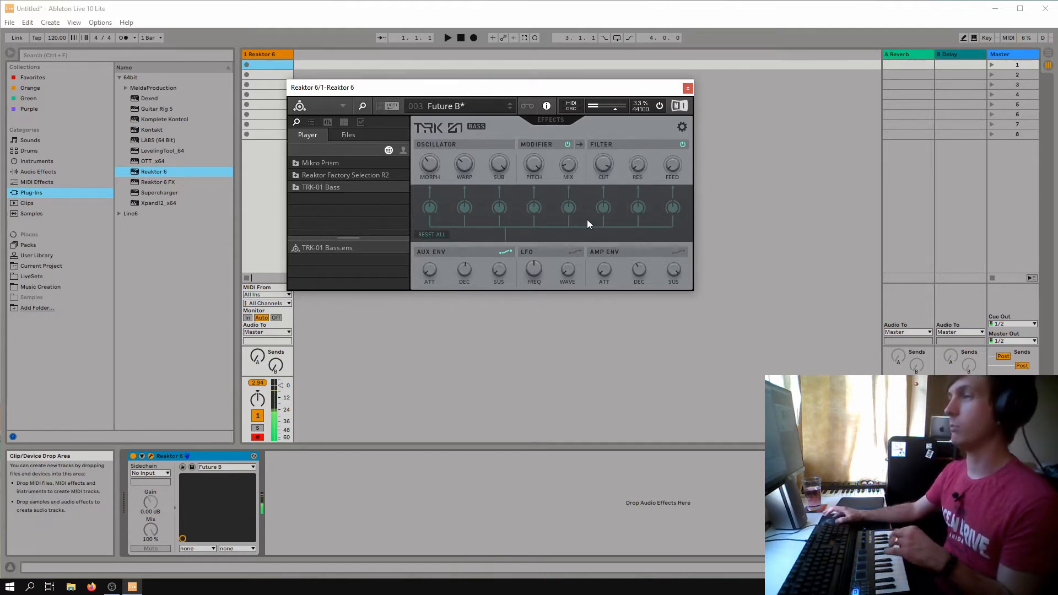
# Check the LFO's modulation routing and return to the oscillator page.
pyautogui.click(574, 253)
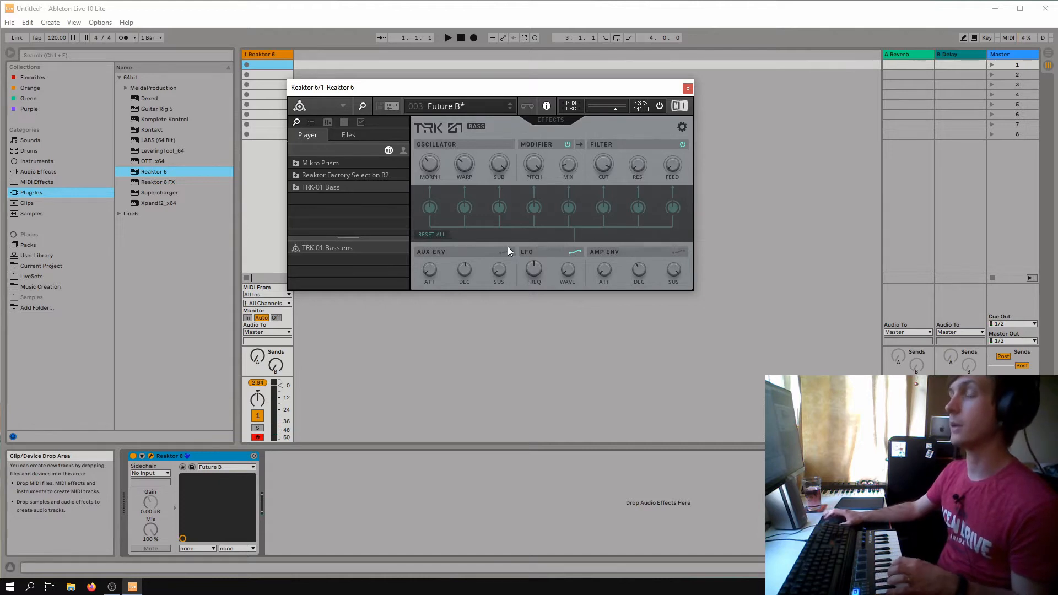
pyautogui.click(465, 147)
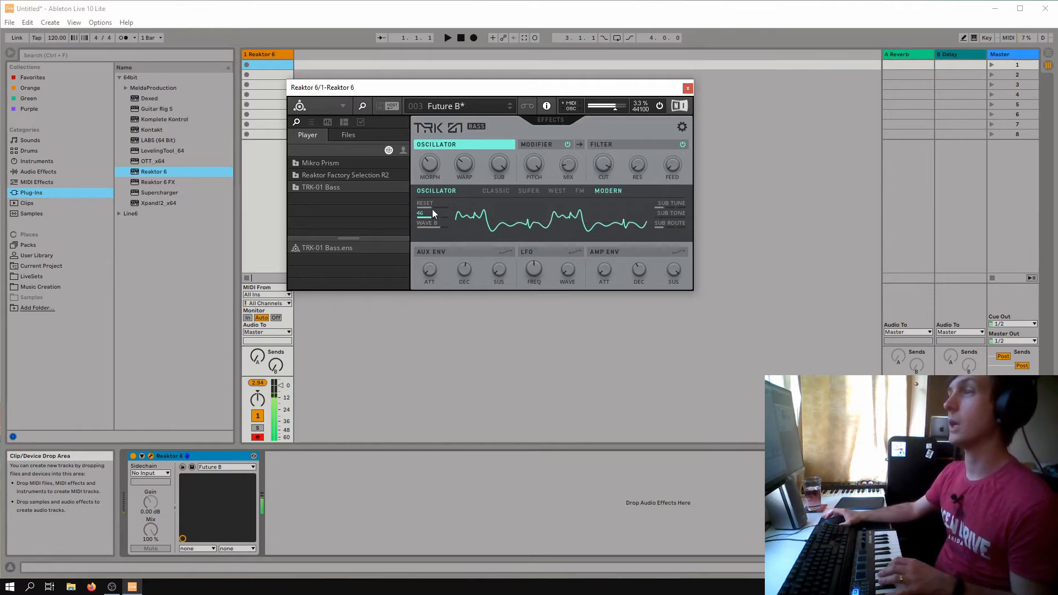
pyautogui.click(605, 295)
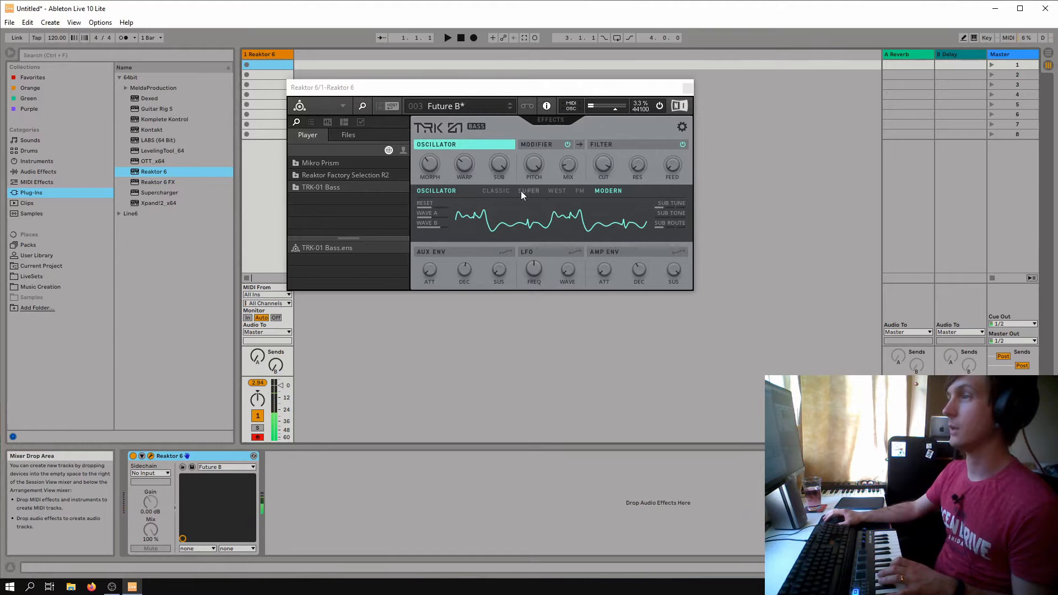
# Switch the oscillator to West mode and raise its Fold and Shape amounts.
pyautogui.click(536, 191)
pyautogui.click(558, 191)
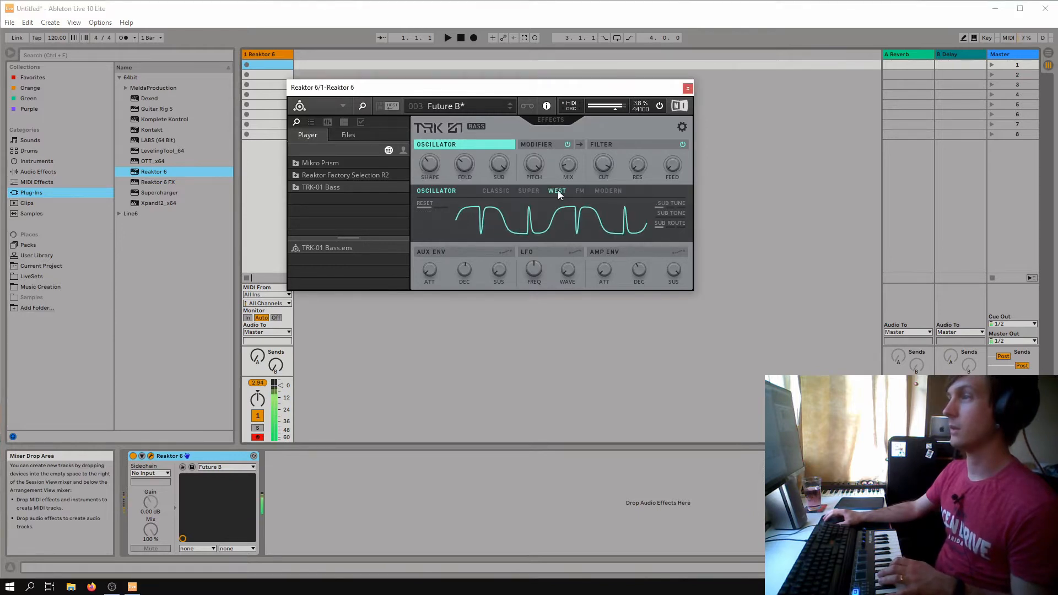
pyautogui.moveTo(466, 167); pyautogui.dragTo(443, 67)
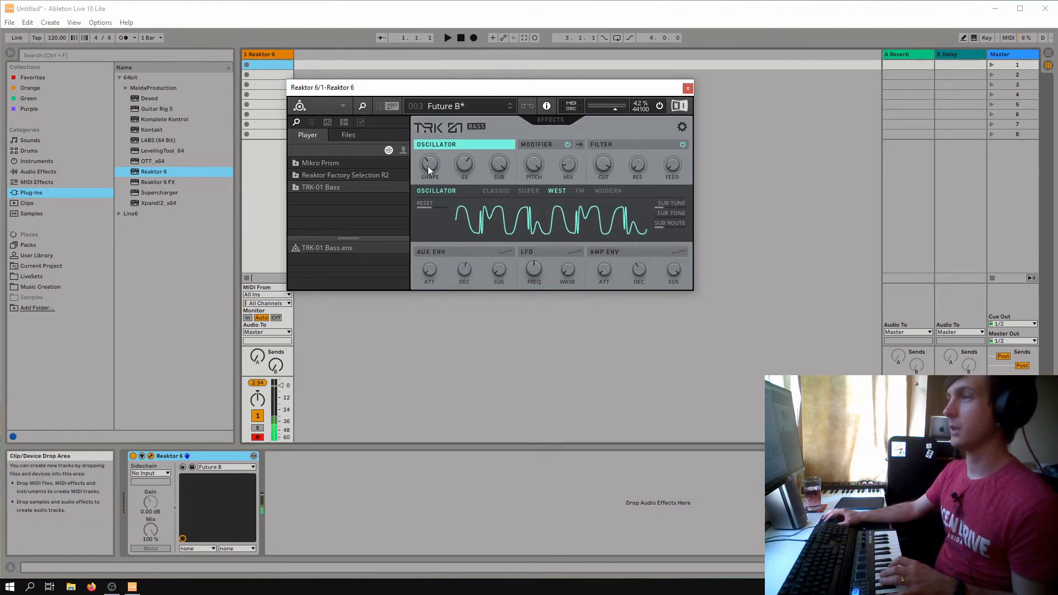
pyautogui.moveTo(428, 166); pyautogui.dragTo(580, 250)
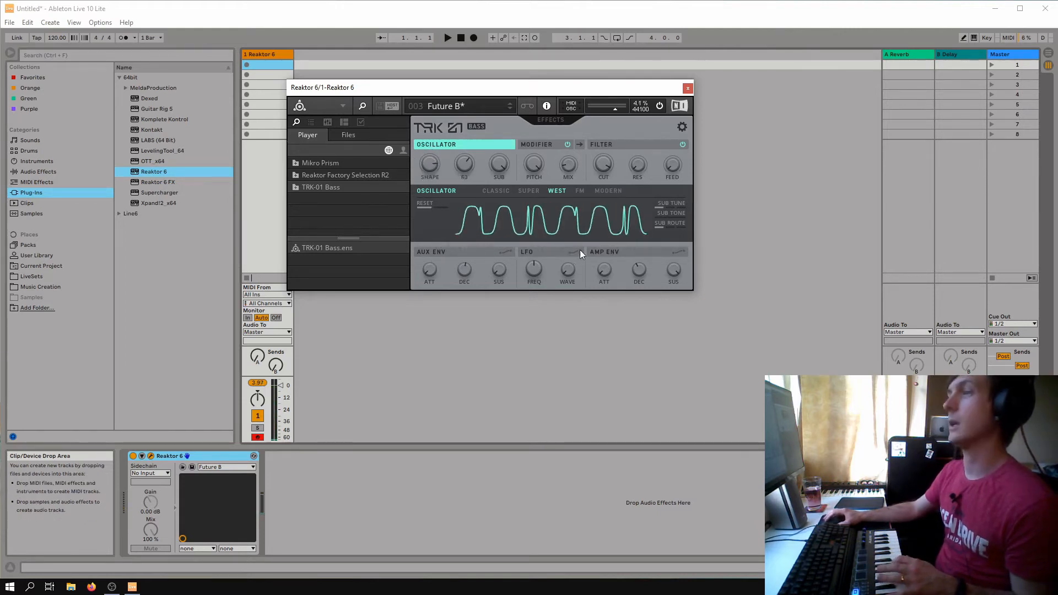
# Route the LFO to the oscillator's Fold and Shape with positive modulation amounts.
pyautogui.click(575, 252)
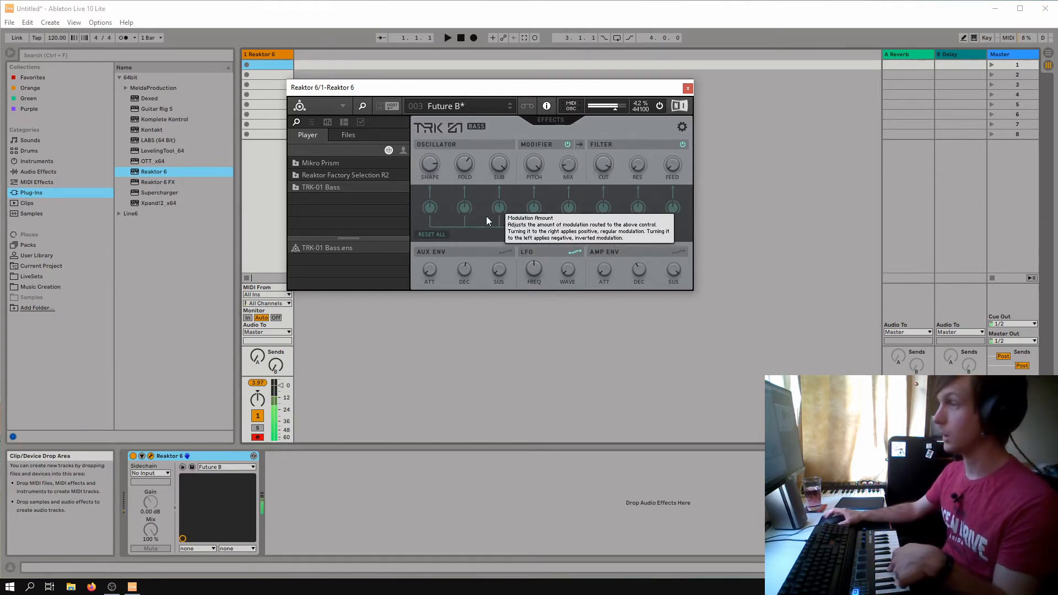
pyautogui.moveTo(467, 210); pyautogui.dragTo(470, 177)
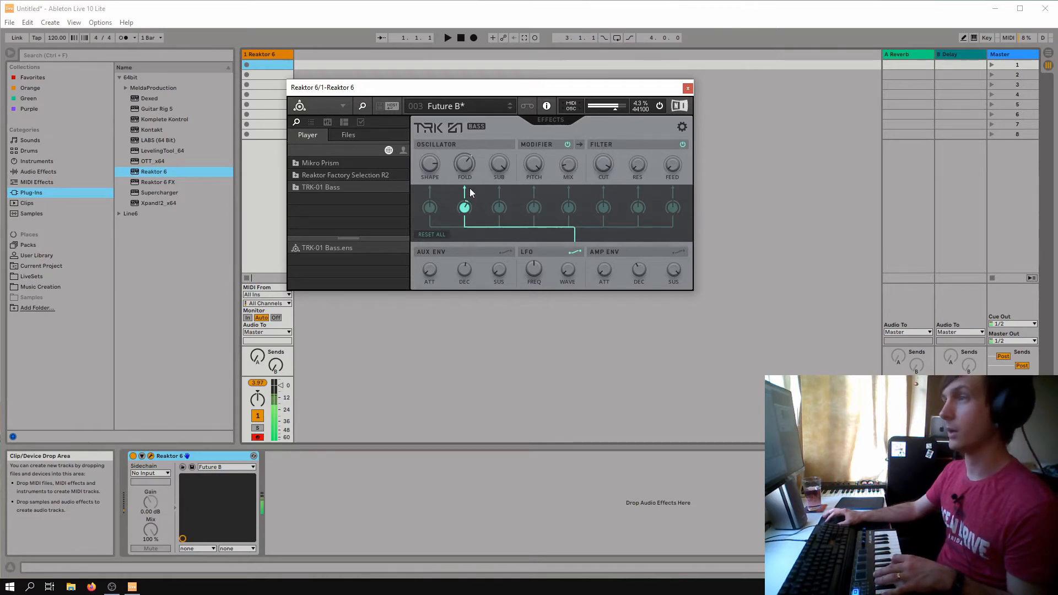
pyautogui.moveTo(428, 210); pyautogui.dragTo(437, 177)
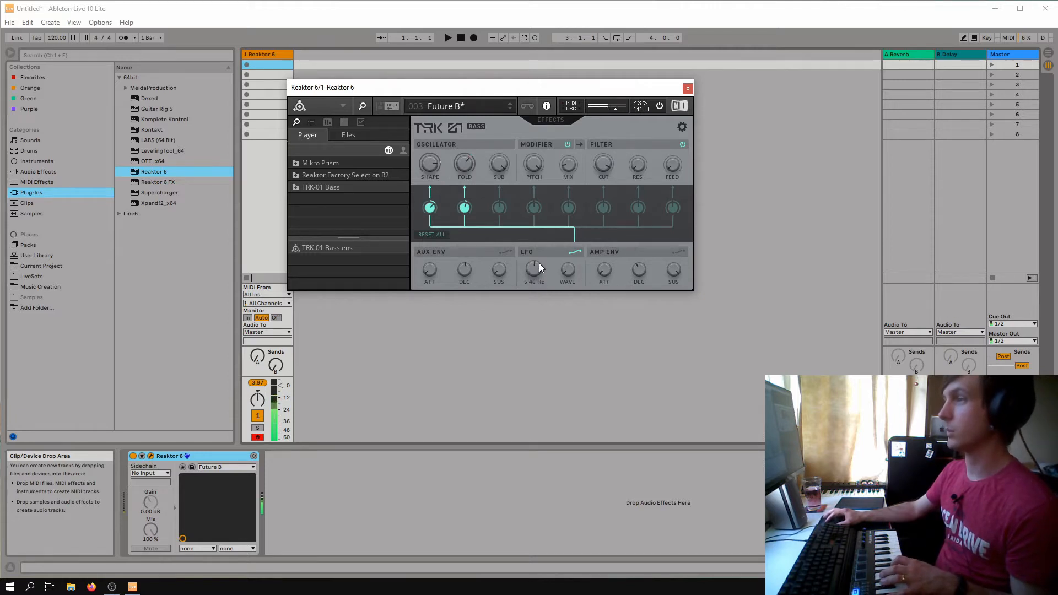
# Set the project tempo to 140 BPM and raise the LFO's frequency in Tempo mode.
pyautogui.click(573, 250)
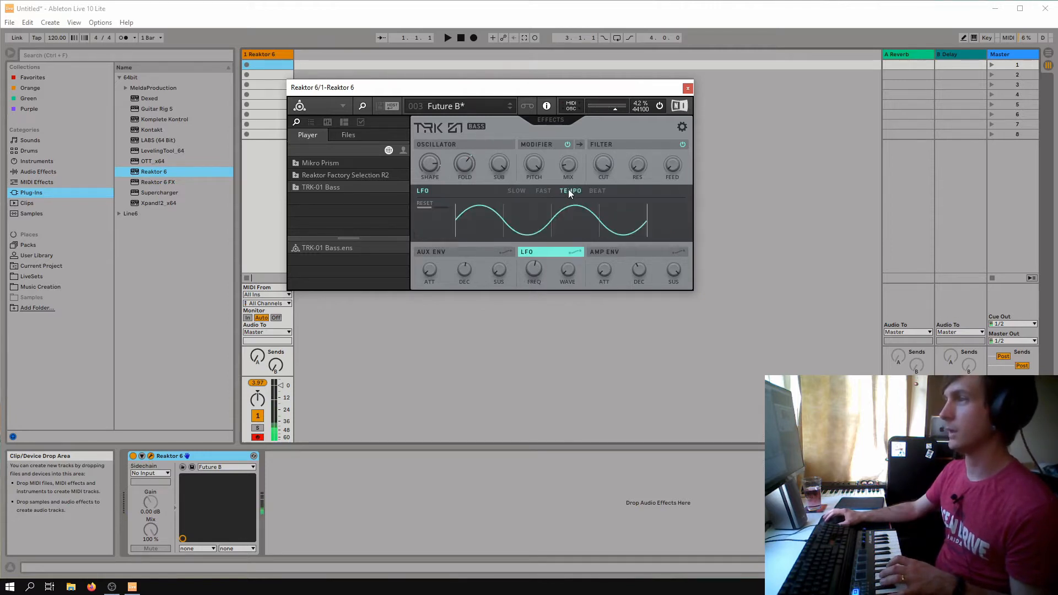
pyautogui.moveTo(532, 263); pyautogui.dragTo(541, 229)
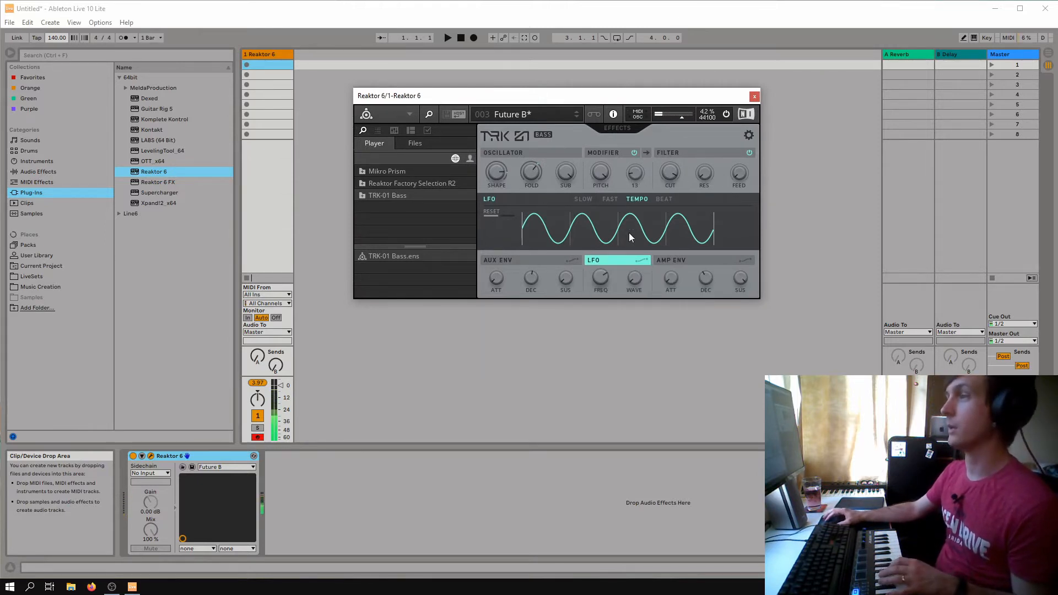
# Review the LFO's modulation routing, the filter settings and the oscillator page.
pyautogui.click(641, 259)
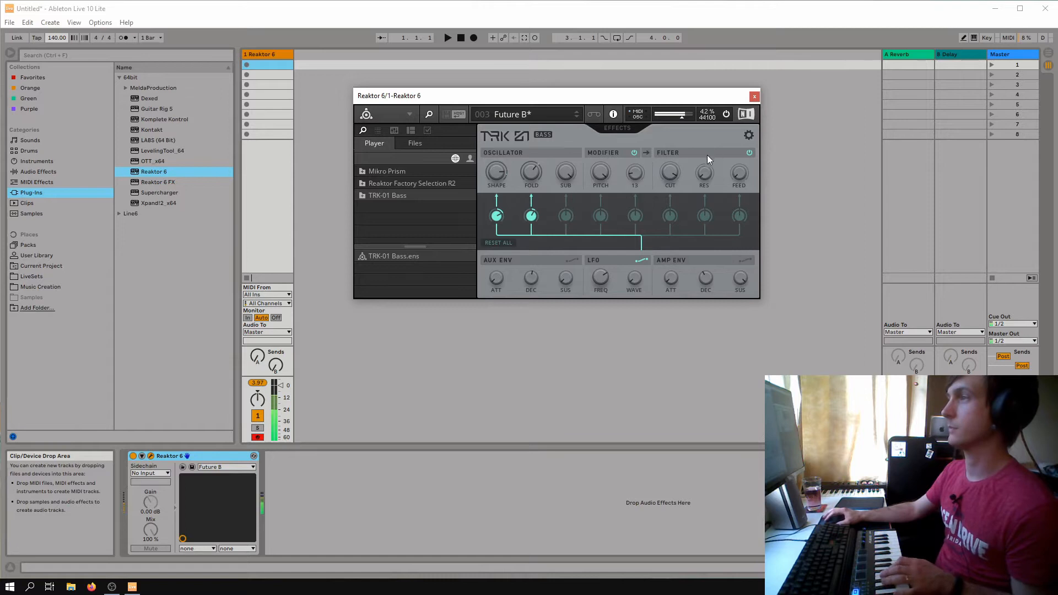
pyautogui.click(686, 154)
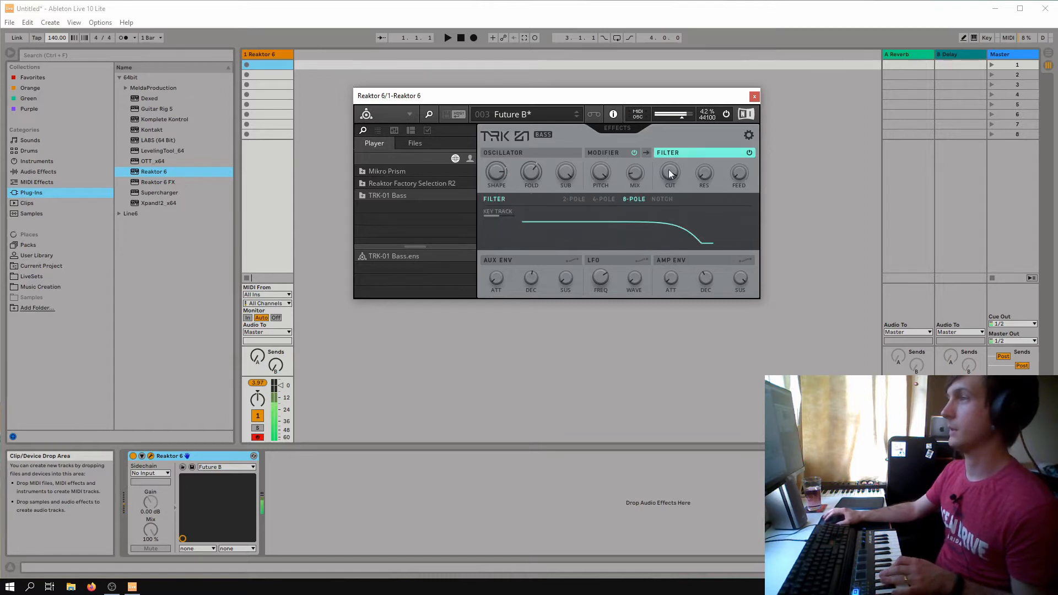
pyautogui.click(546, 152)
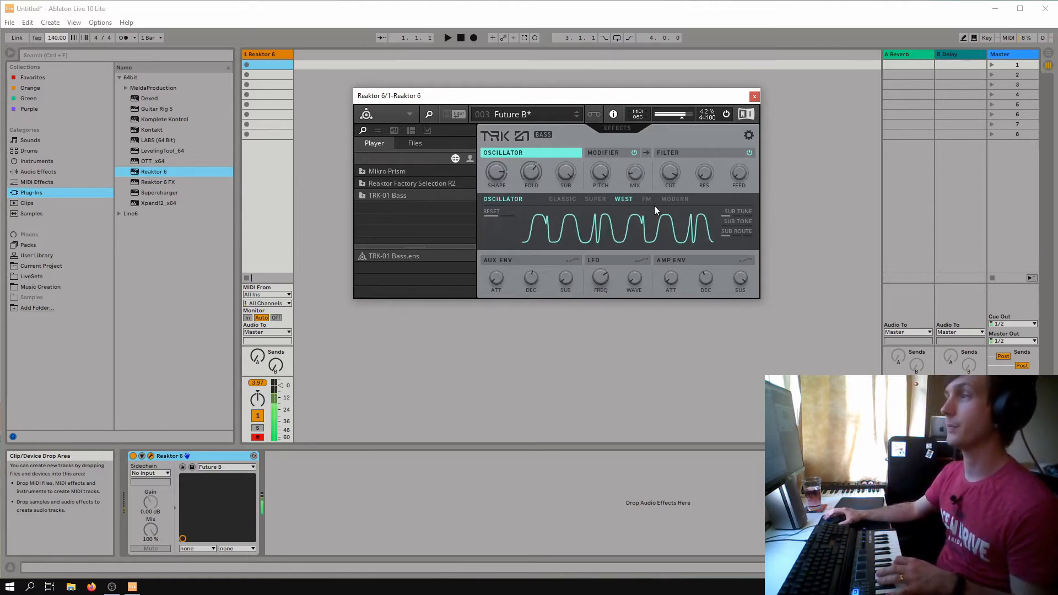
# Audition the Modern, Super, Classic and FM oscillator modes under the LFO modulation and return to West mode.
pyautogui.click(674, 199)
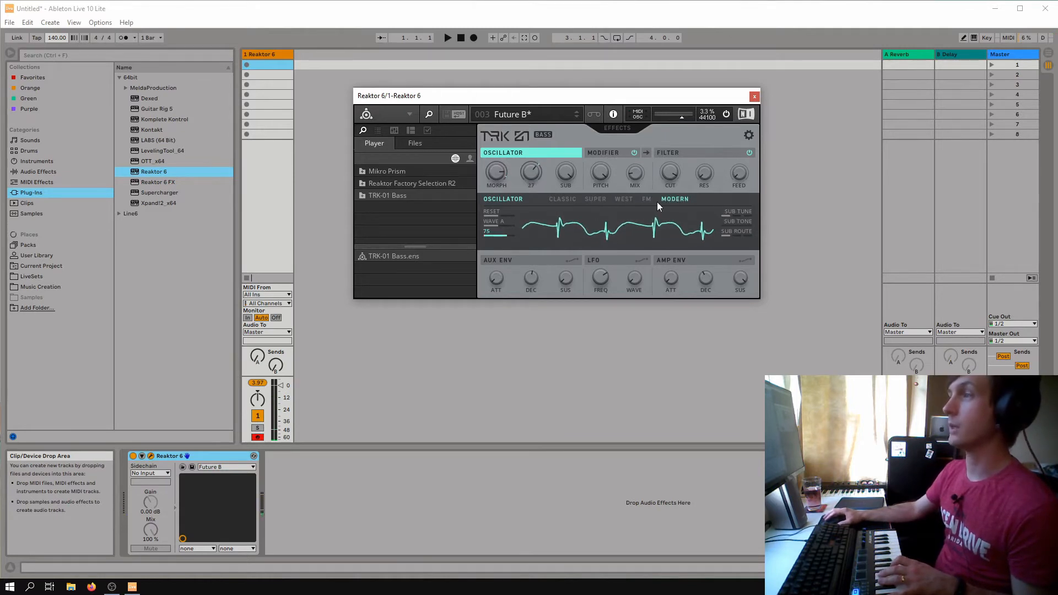
pyautogui.click(642, 260)
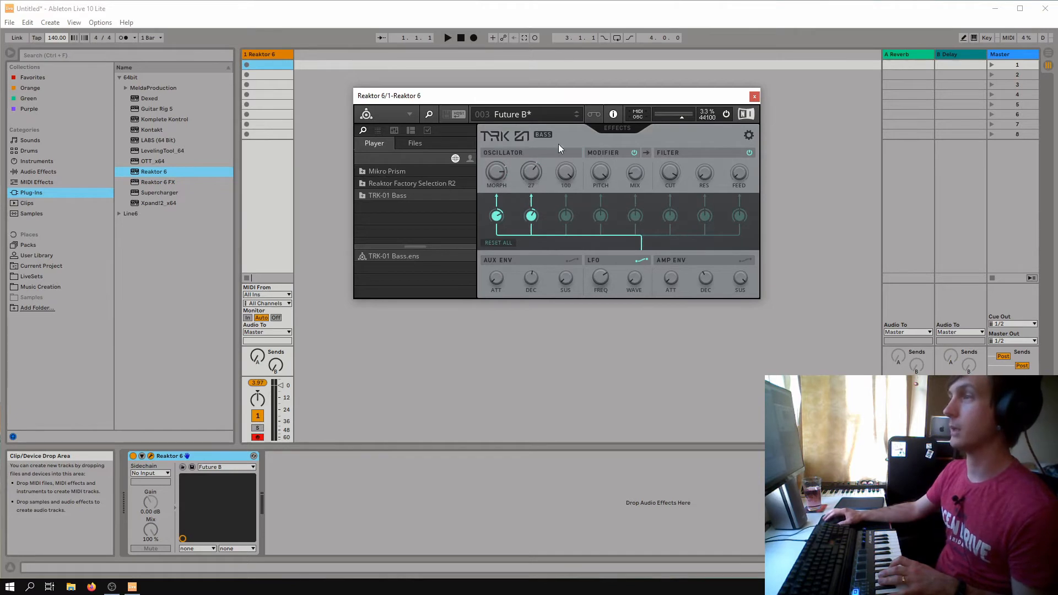
pyautogui.click(543, 153)
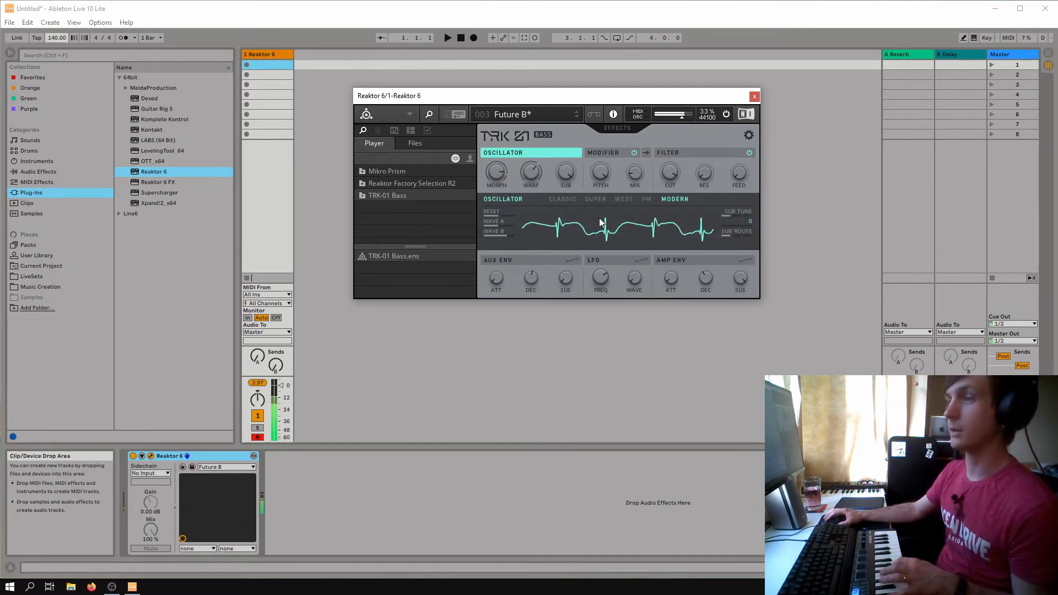
pyautogui.click(627, 199)
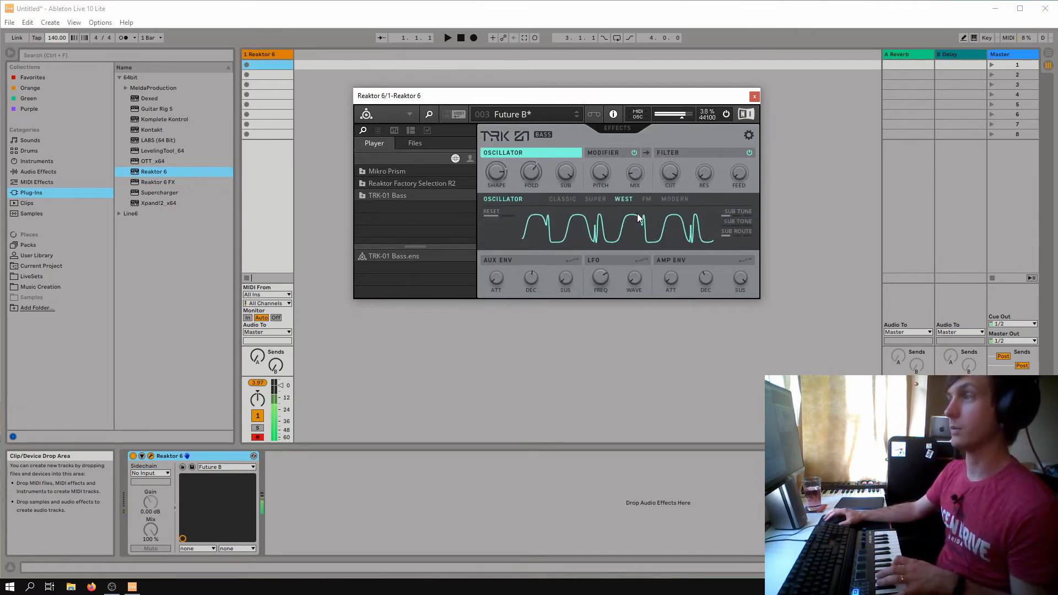
pyautogui.click(592, 200)
pyautogui.click(565, 200)
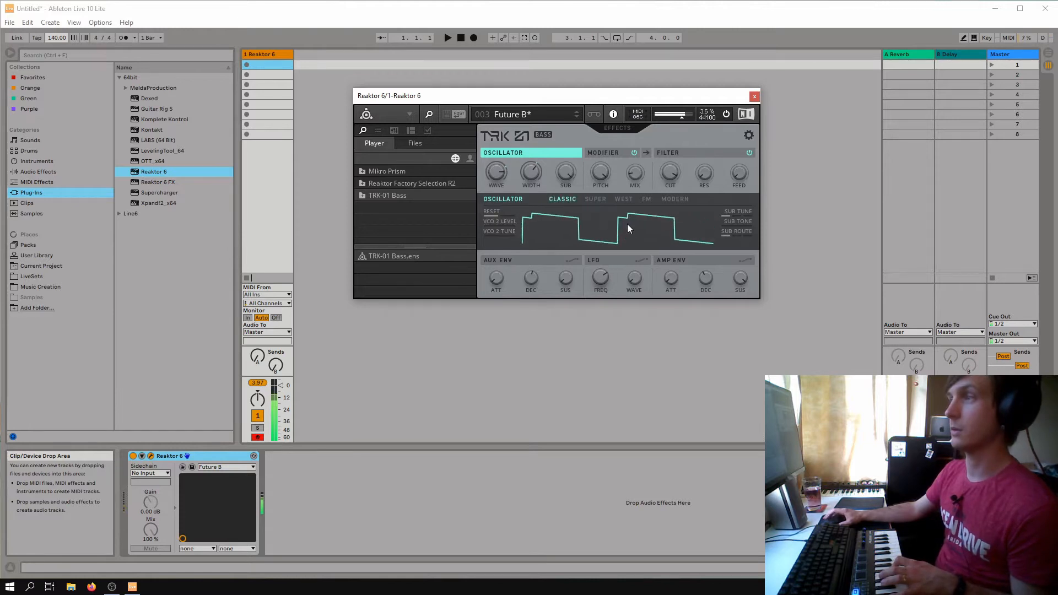
pyautogui.click(644, 200)
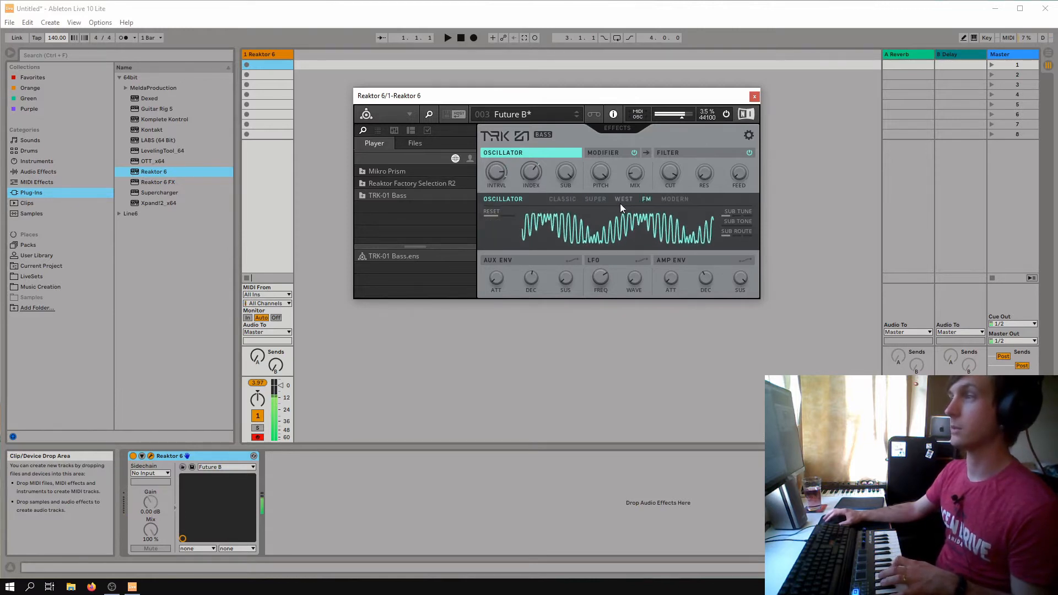
pyautogui.click(622, 201)
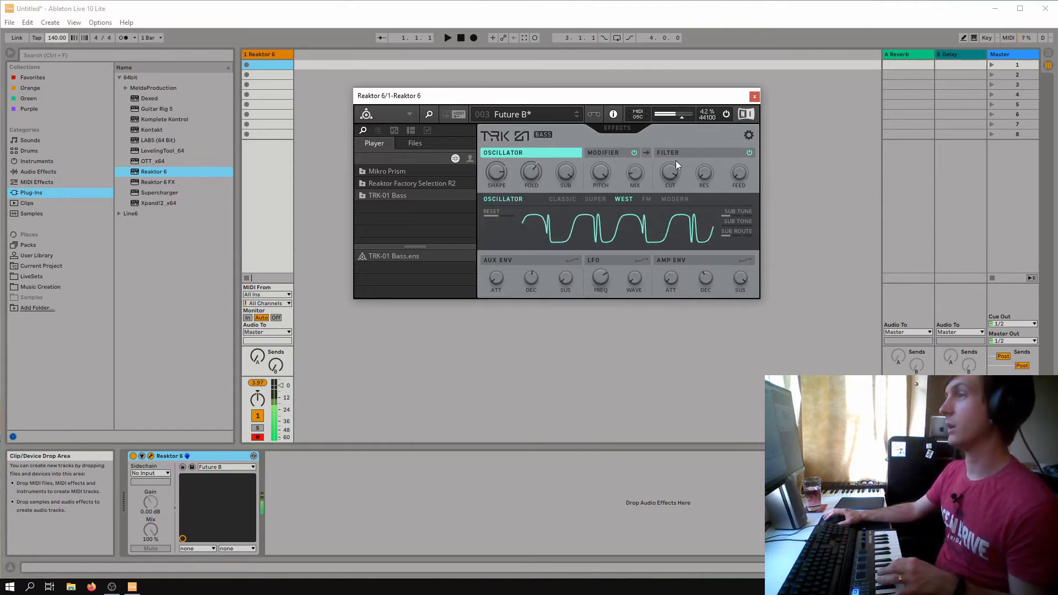
# Lower the filter's cutoff and check the modulation routings of the auxiliary envelope and the LFO.
pyautogui.moveTo(668, 180); pyautogui.dragTo(680, 349)
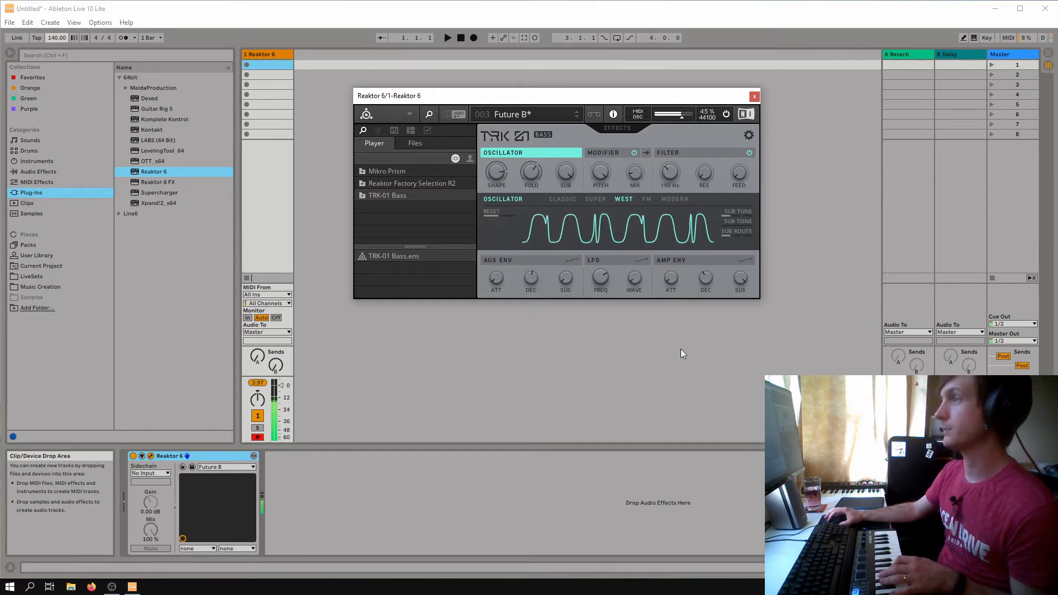
pyautogui.click(572, 260)
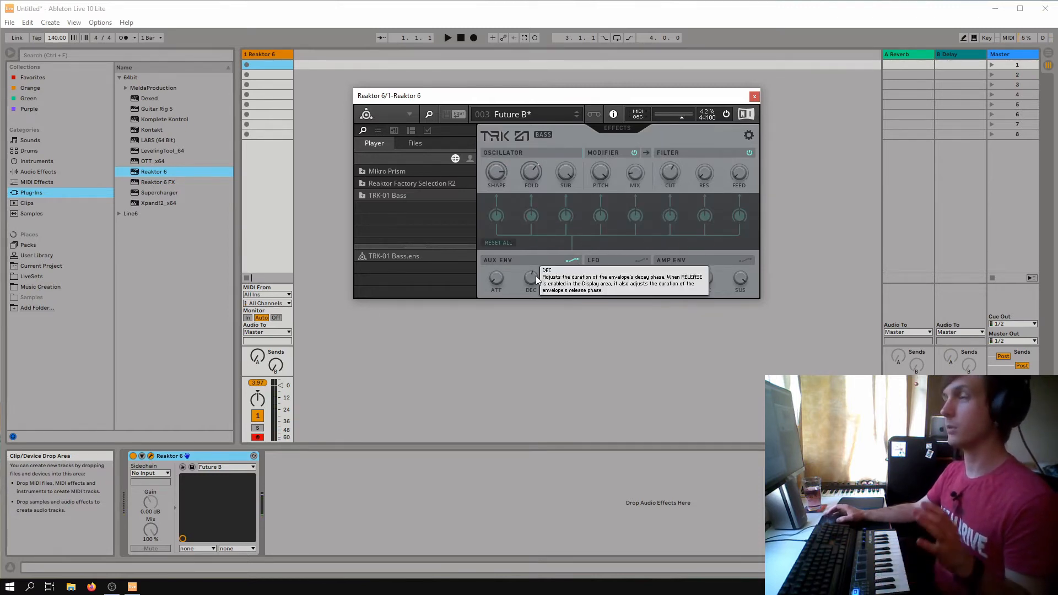
pyautogui.click(641, 260)
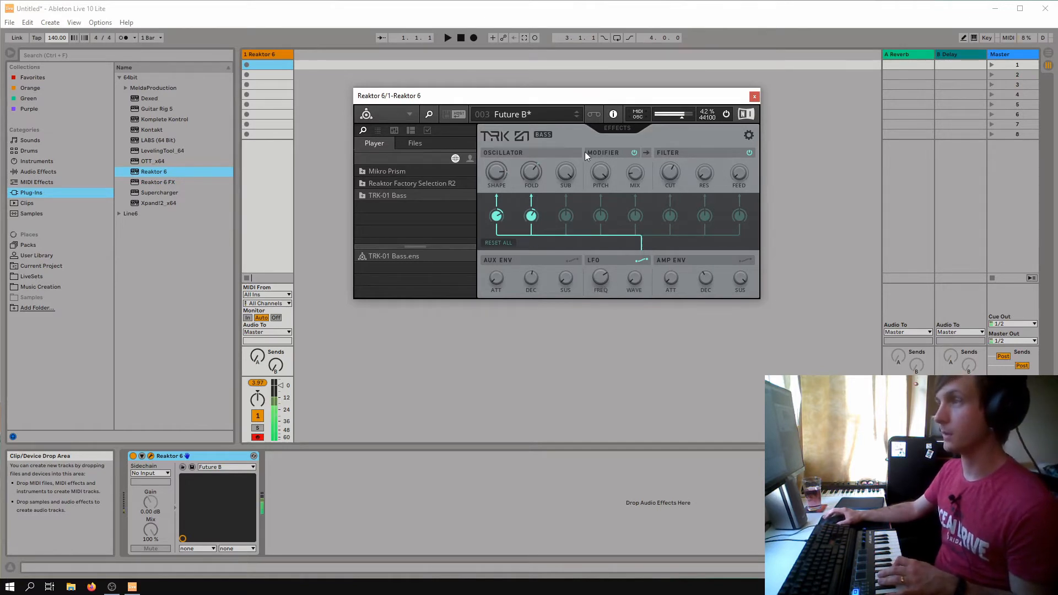
# Play the bass against the metronome, and switch the metronome and playback off again.
pyautogui.click(124, 38)
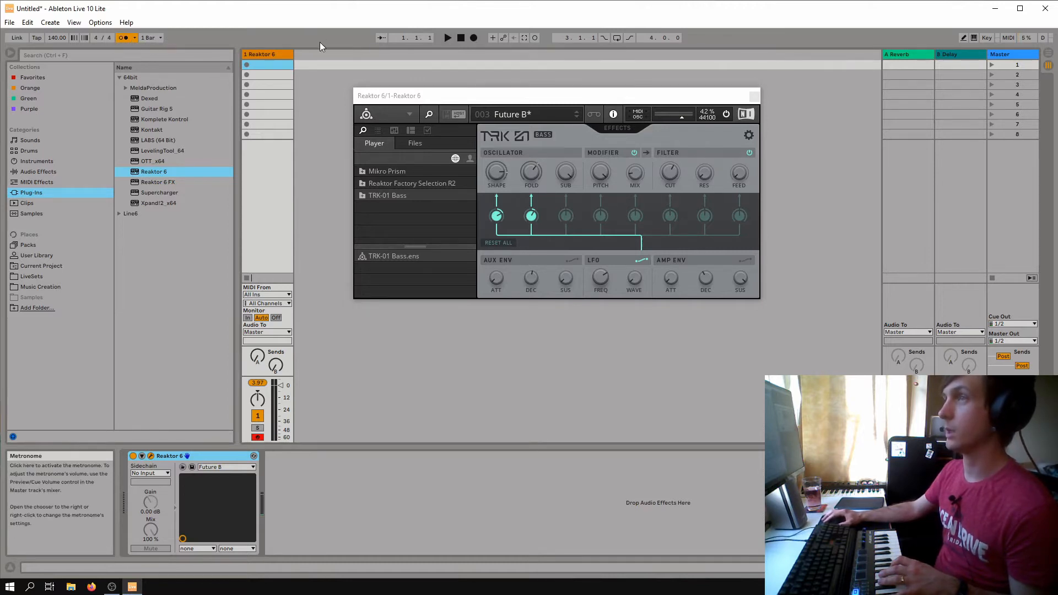
pyautogui.click(449, 38)
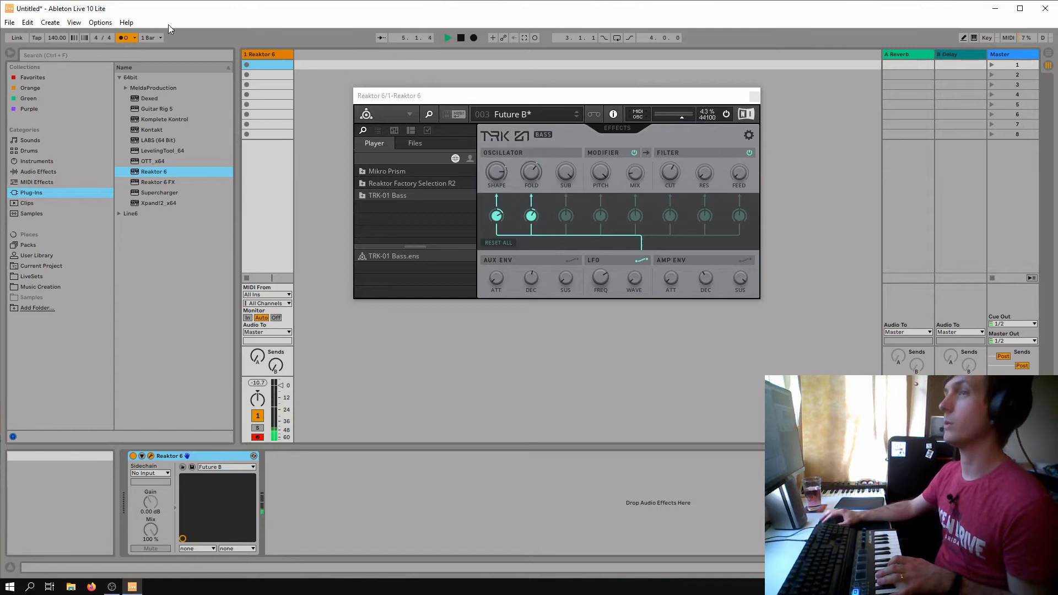
pyautogui.click(124, 38)
pyautogui.click(461, 37)
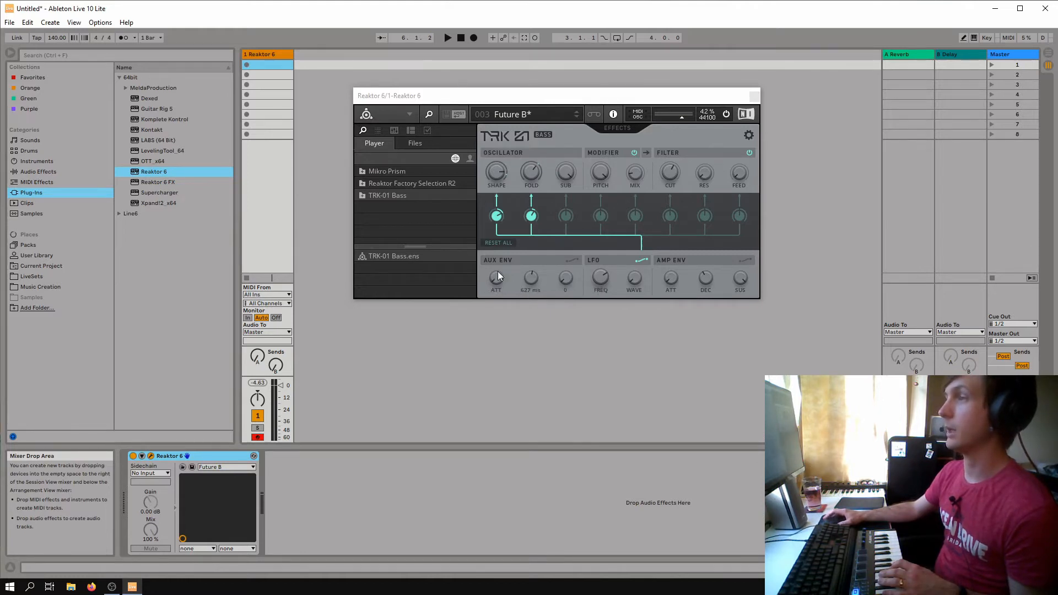
# Route the auxiliary envelope to the oscillator's Shape and Fold, and adjust the envelope's decay.
pyautogui.click(571, 260)
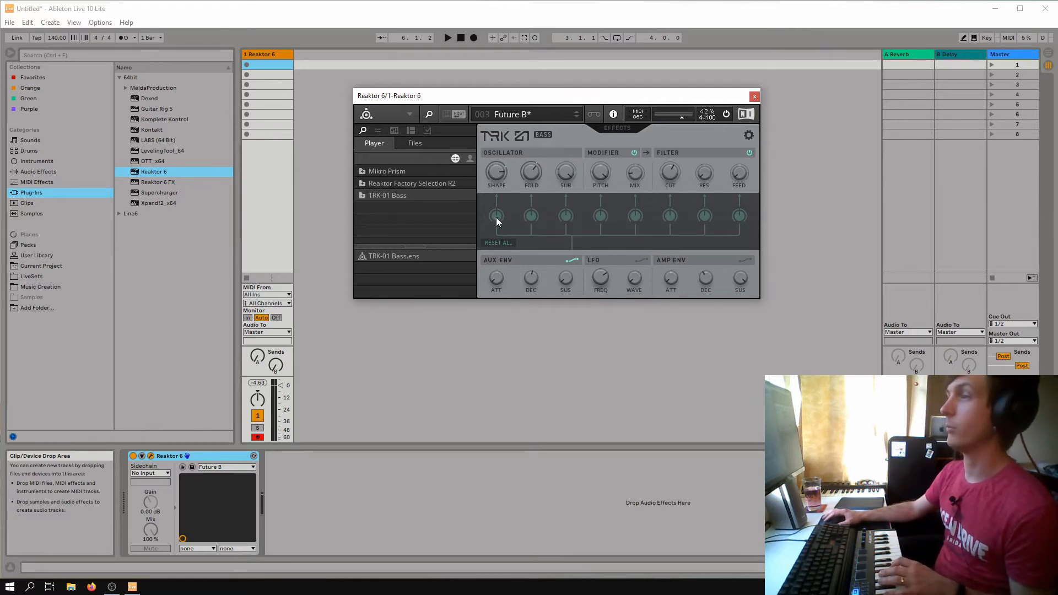
pyautogui.moveTo(500, 216); pyautogui.dragTo(505, 194)
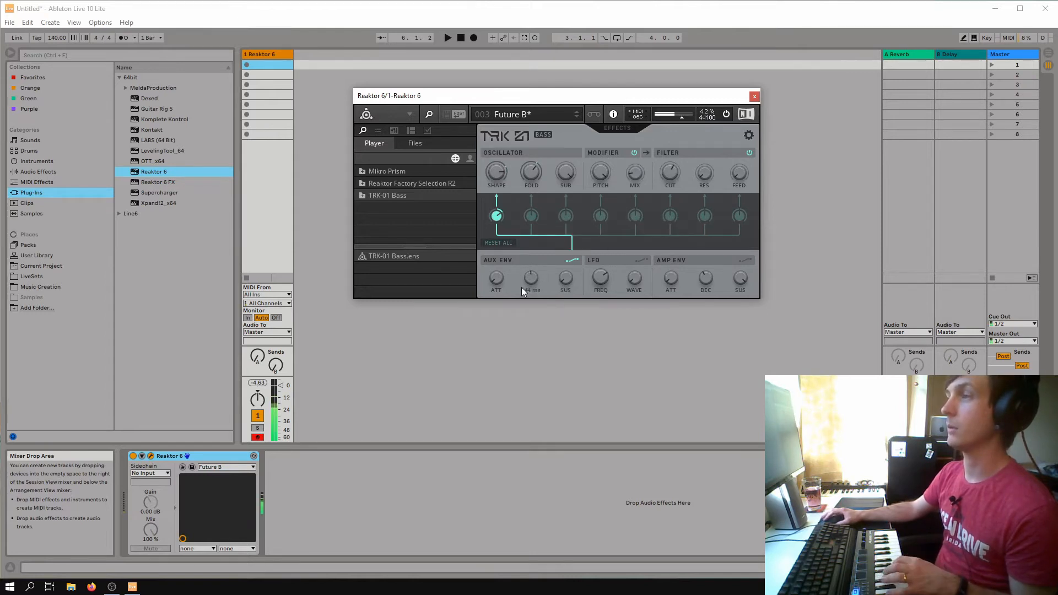
pyautogui.moveTo(529, 281); pyautogui.dragTo(536, 214)
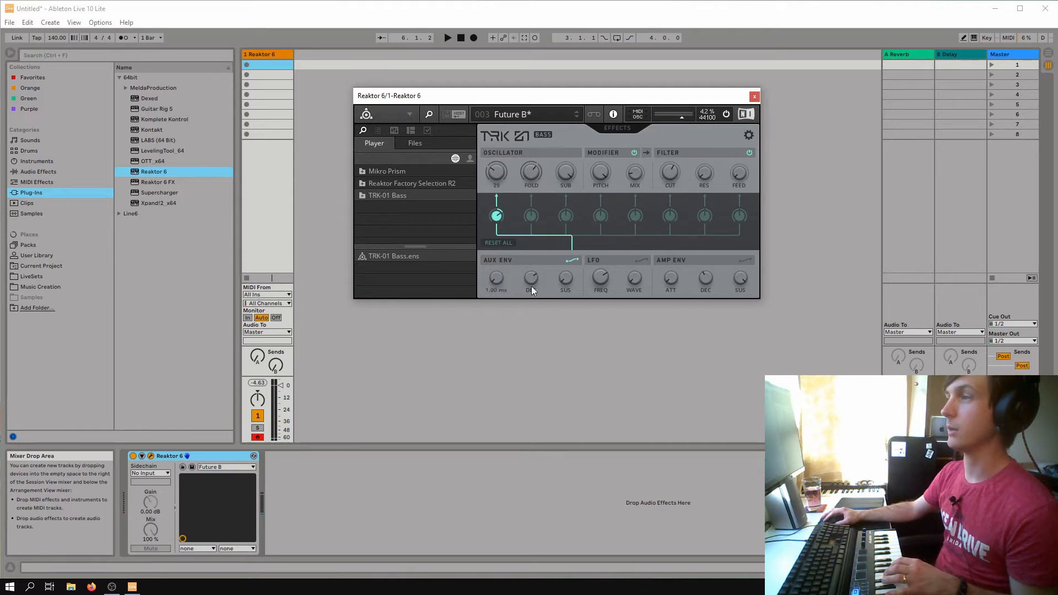
pyautogui.moveTo(531, 286); pyautogui.dragTo(530, 271)
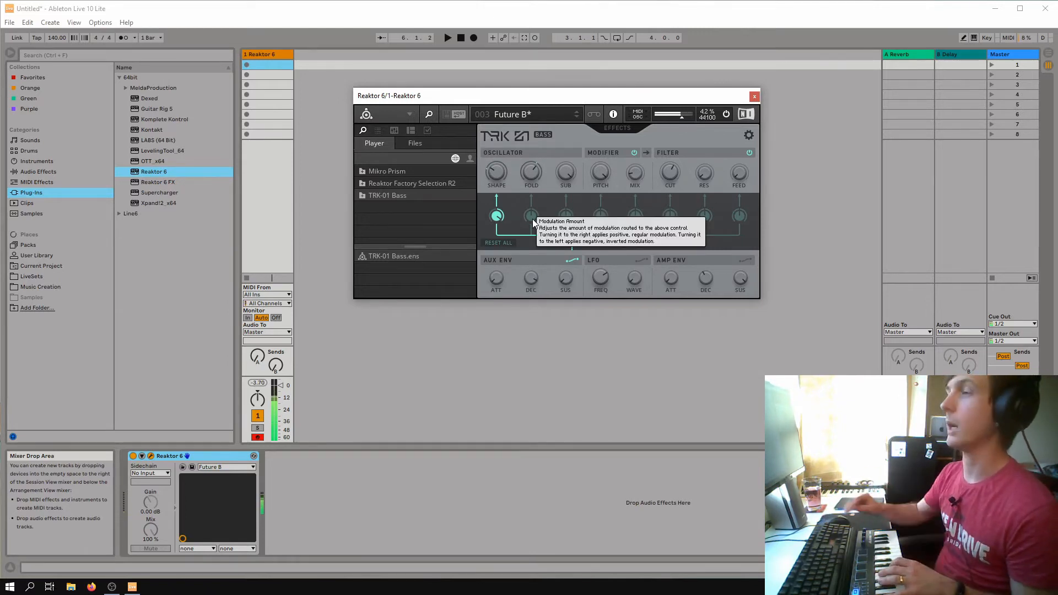
# View the auxiliary envelope, and try a longer attack on the amplitude envelope before returning it to minimum.
pyautogui.click(526, 262)
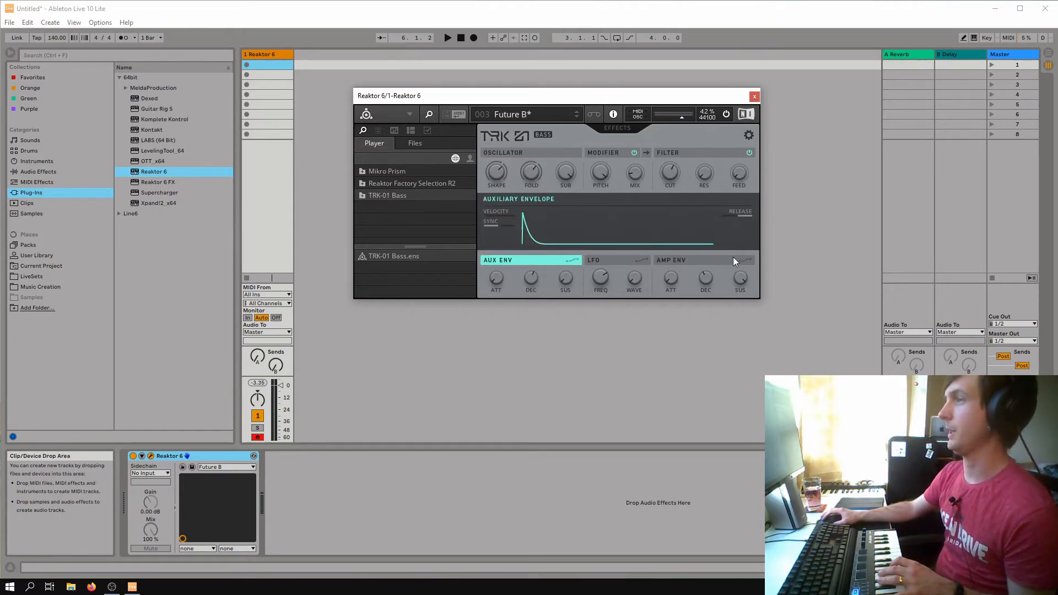
pyautogui.click(674, 263)
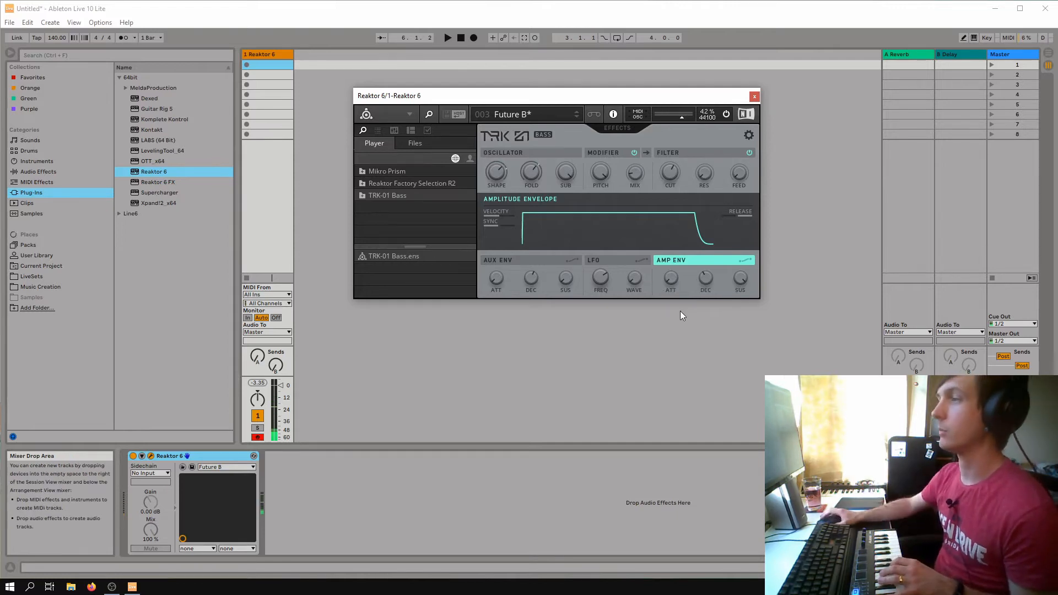
pyautogui.moveTo(671, 279); pyautogui.dragTo(680, 40)
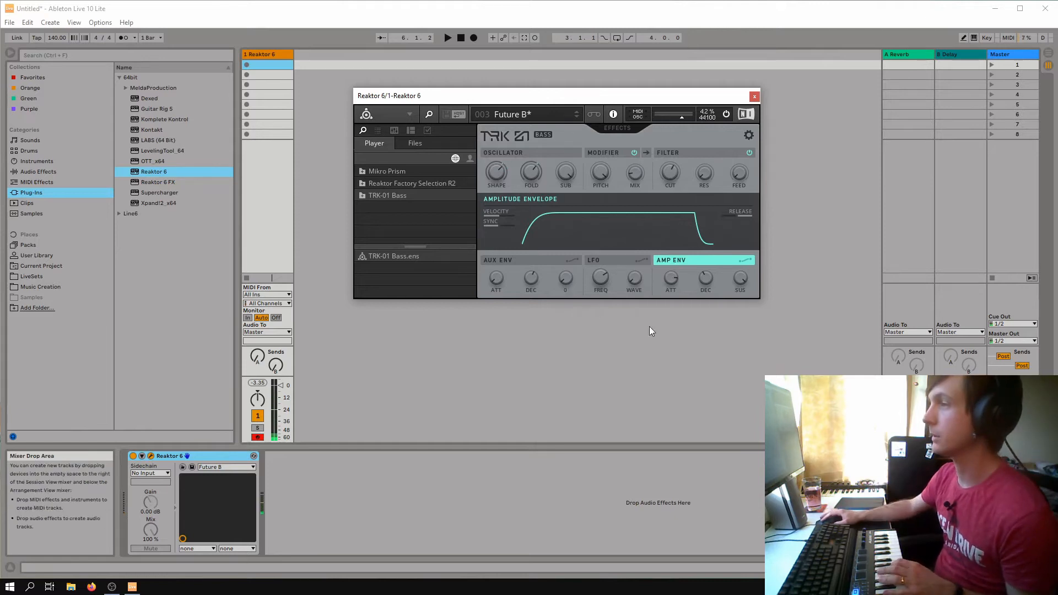
pyautogui.moveTo(671, 276); pyautogui.dragTo(699, 585)
# Try long and minimal decay times on the amplitude envelope and settle on a fairly short decay.
pyautogui.moveTo(706, 277); pyautogui.dragTo(714, 210)
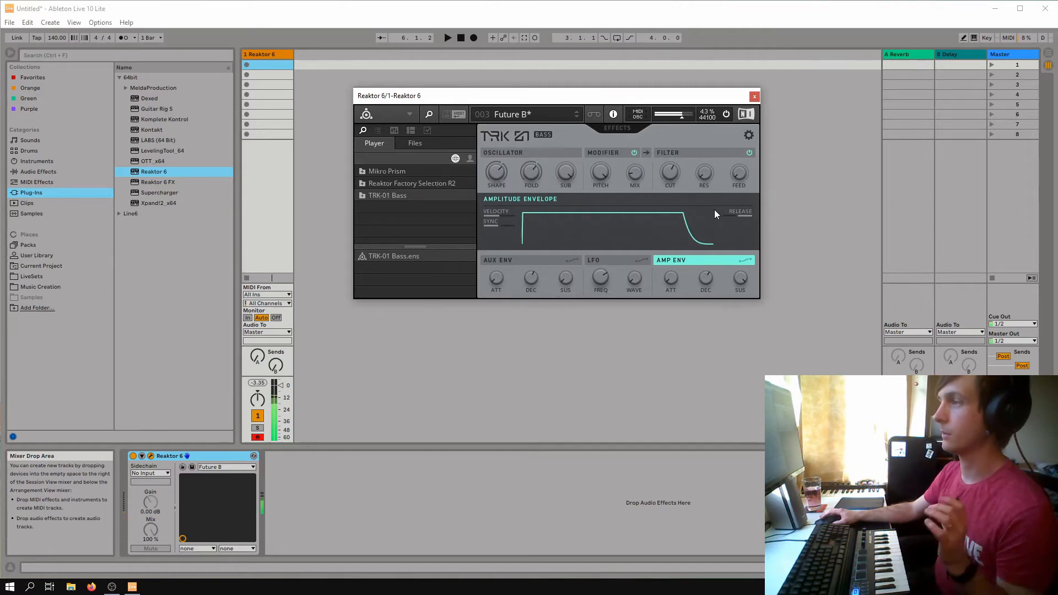
pyautogui.moveTo(709, 240); pyautogui.dragTo(718, 484)
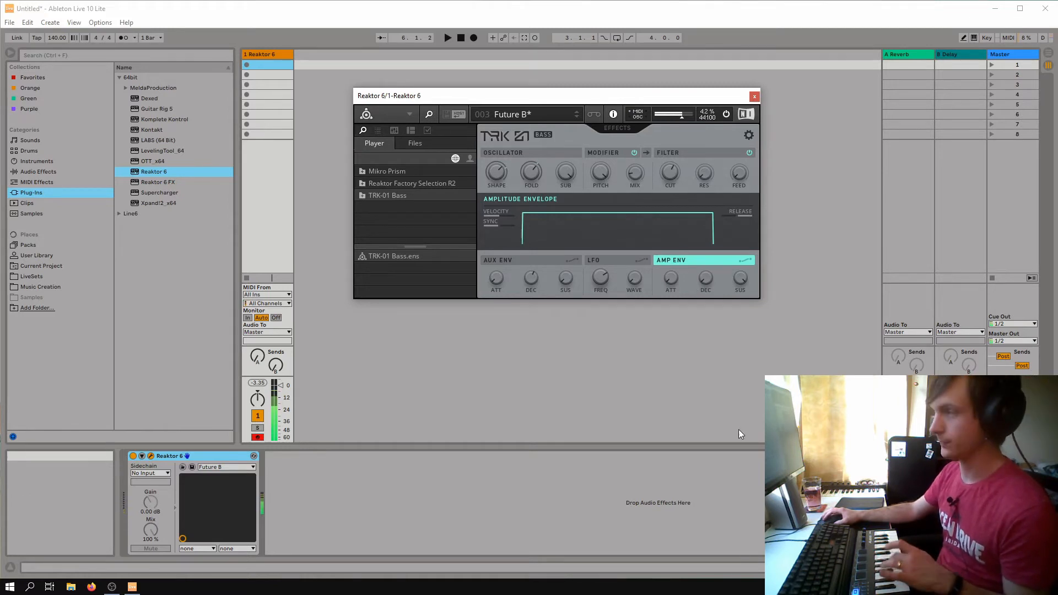
pyautogui.moveTo(711, 280); pyautogui.dragTo(690, 197)
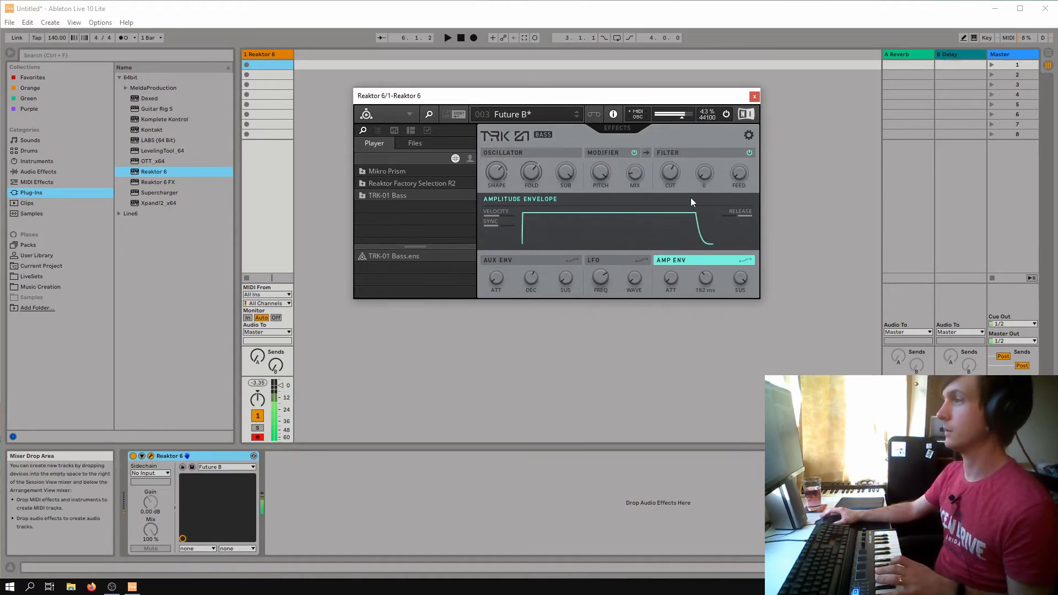
pyautogui.moveTo(706, 276)
pyautogui.mouseDown()
pyautogui.moveTo(709, 248)
pyautogui.moveTo(709, 271)
pyautogui.mouseUp()
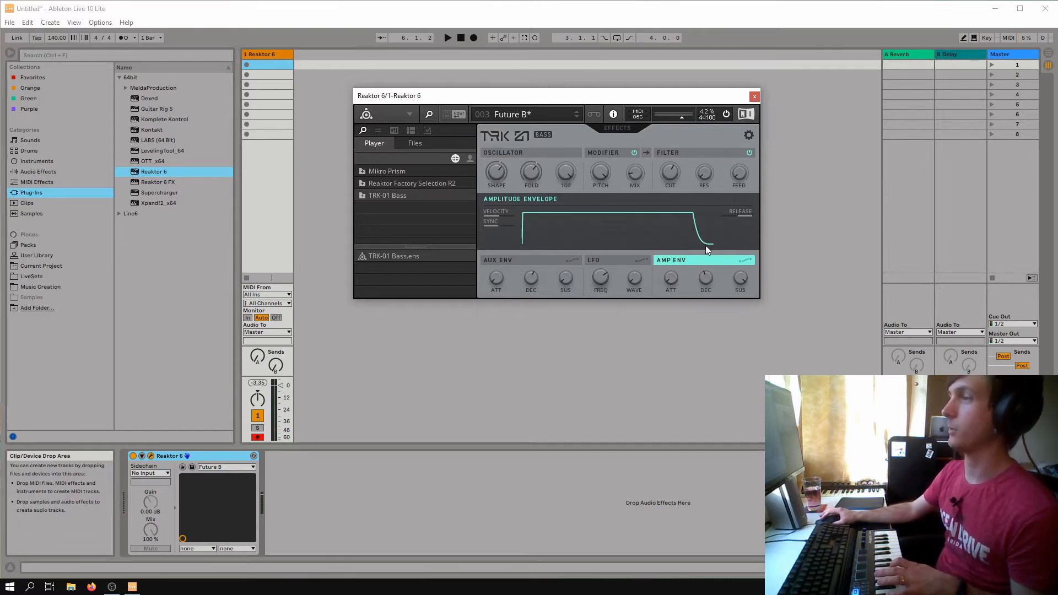
# Route the auxiliary envelope to the filter's Cut as well and readjust the filter's cutoff to suit.
pyautogui.click(571, 260)
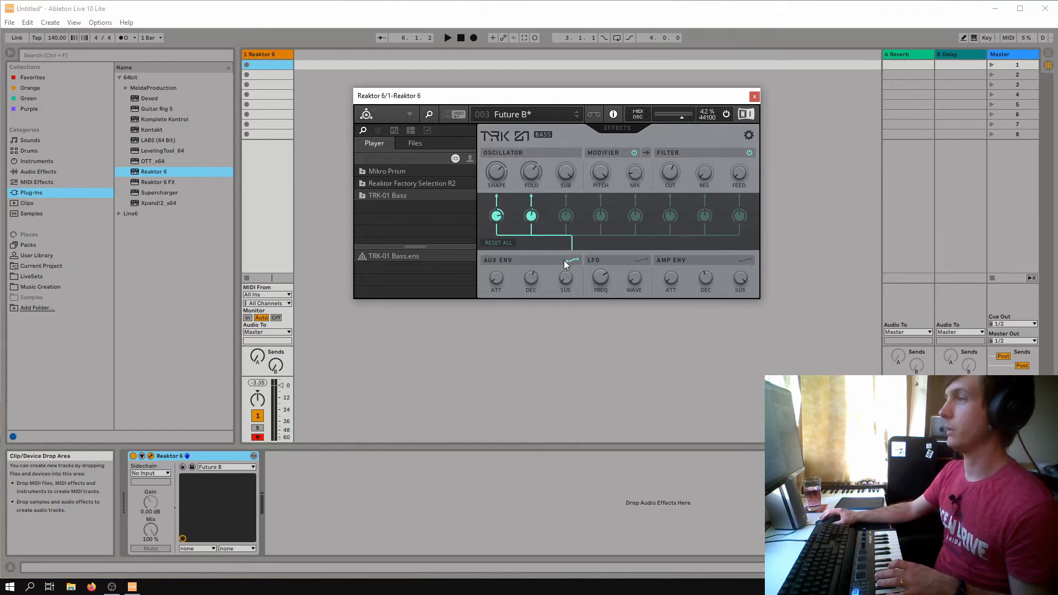
pyautogui.click(535, 260)
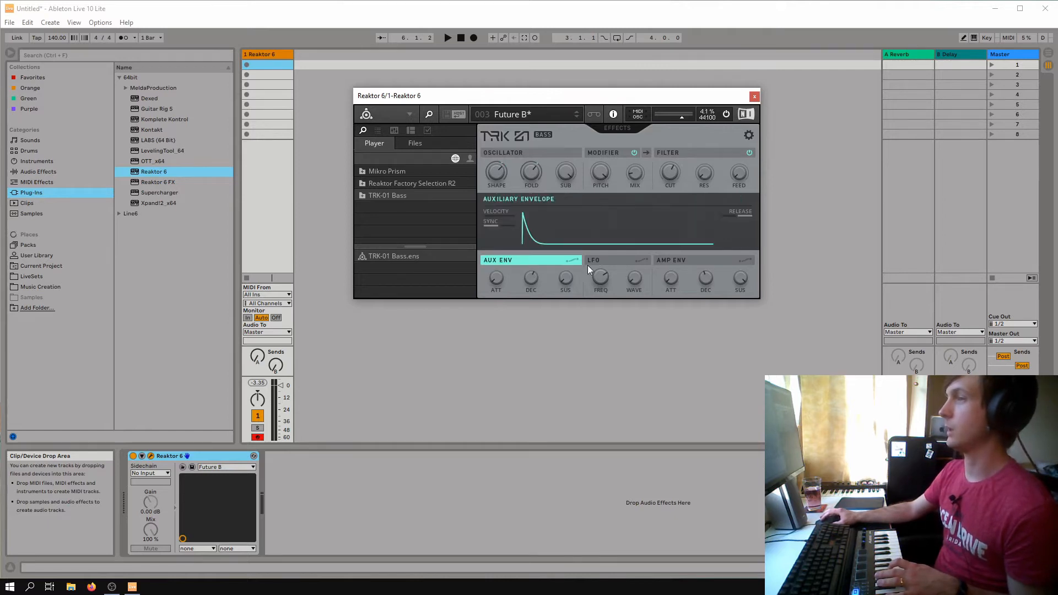
pyautogui.click(574, 259)
pyautogui.moveTo(675, 219); pyautogui.dragTo(672, 213)
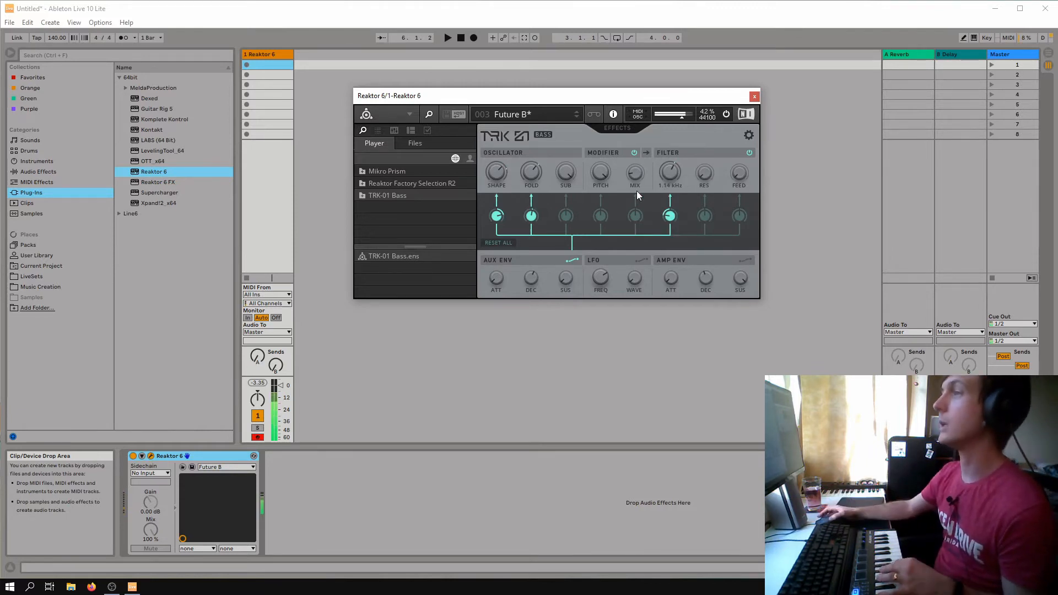
pyautogui.moveTo(663, 179)
pyautogui.mouseDown()
pyautogui.moveTo(669, 127)
pyautogui.moveTo(671, 180)
pyautogui.mouseUp()
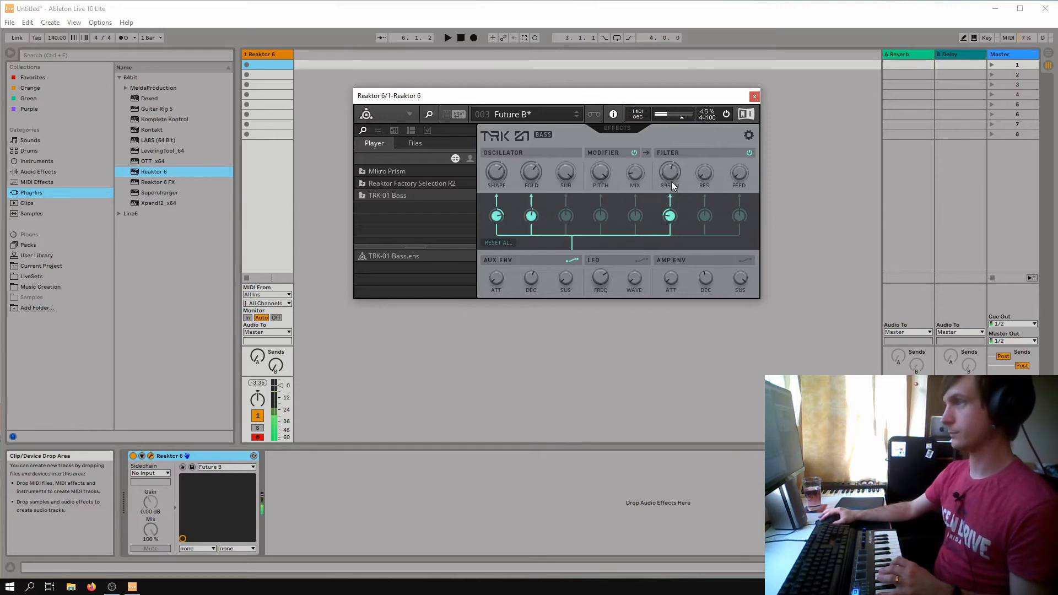
pyautogui.moveTo(671, 130); pyautogui.dragTo(671, 125)
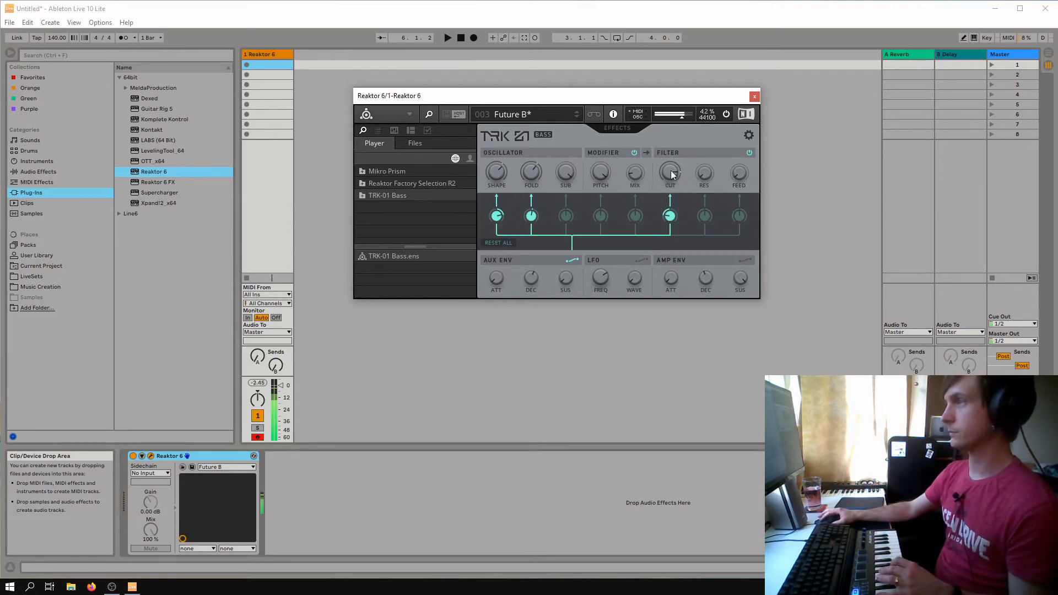
# Route the LFO to the filter's Cut in addition to the oscillator's Shape and Fold.
pyautogui.click(642, 260)
pyautogui.moveTo(669, 216); pyautogui.dragTo(673, 205)
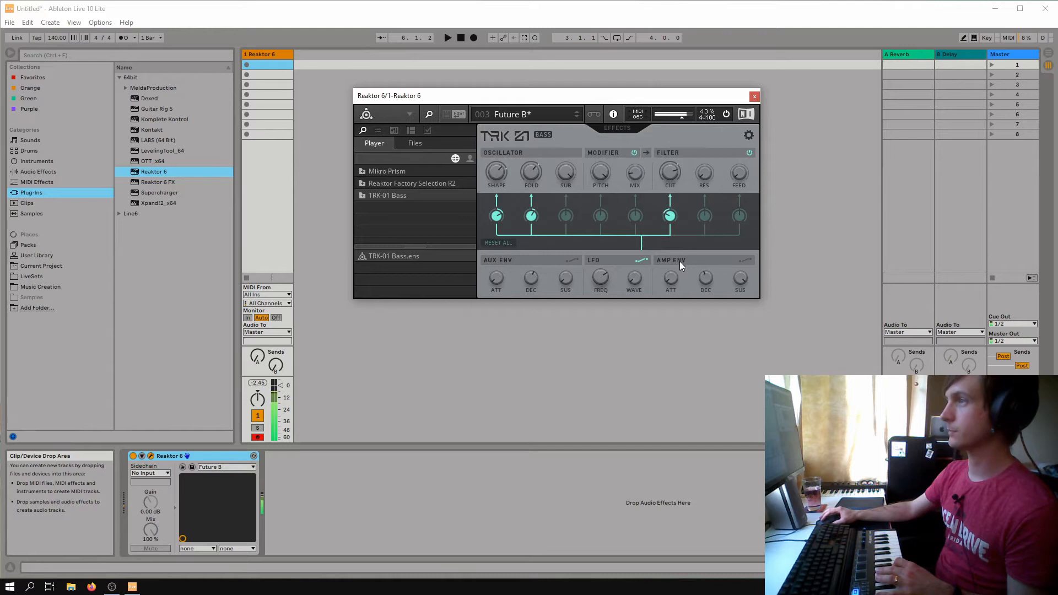
# Show the modifier and try its S&H mode with different pitch and mix amounts, comparing it briefly with Sine.
pyautogui.click(610, 156)
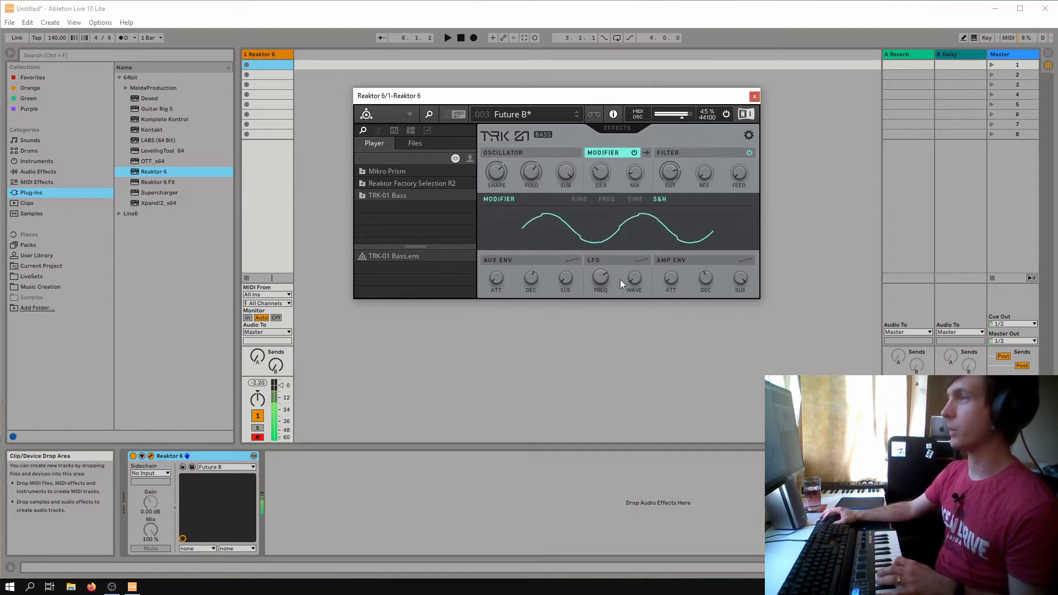
pyautogui.moveTo(620, 279); pyautogui.dragTo(617, 151)
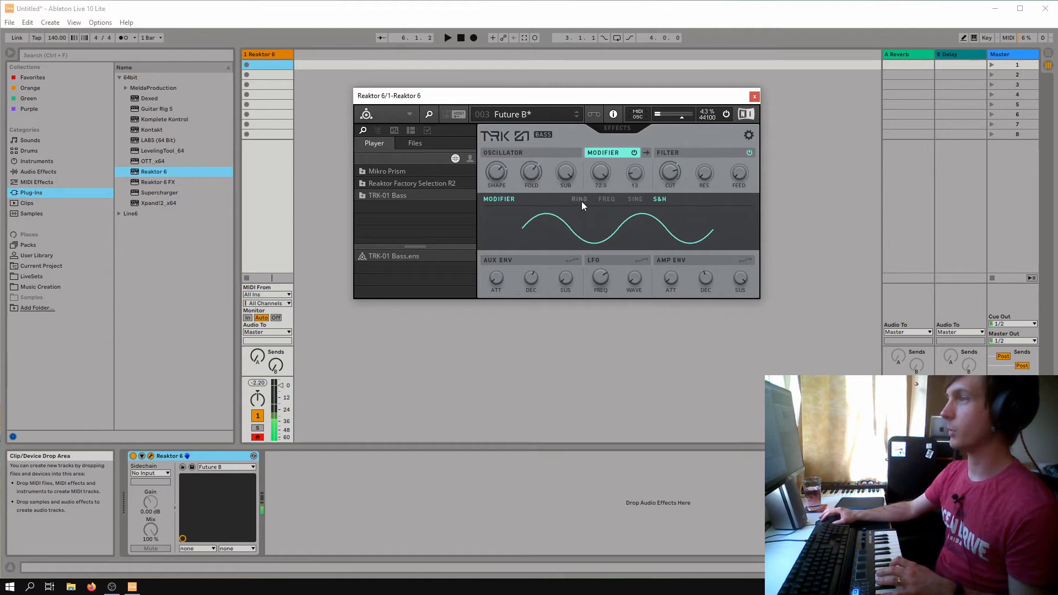
pyautogui.click(634, 199)
pyautogui.click(656, 199)
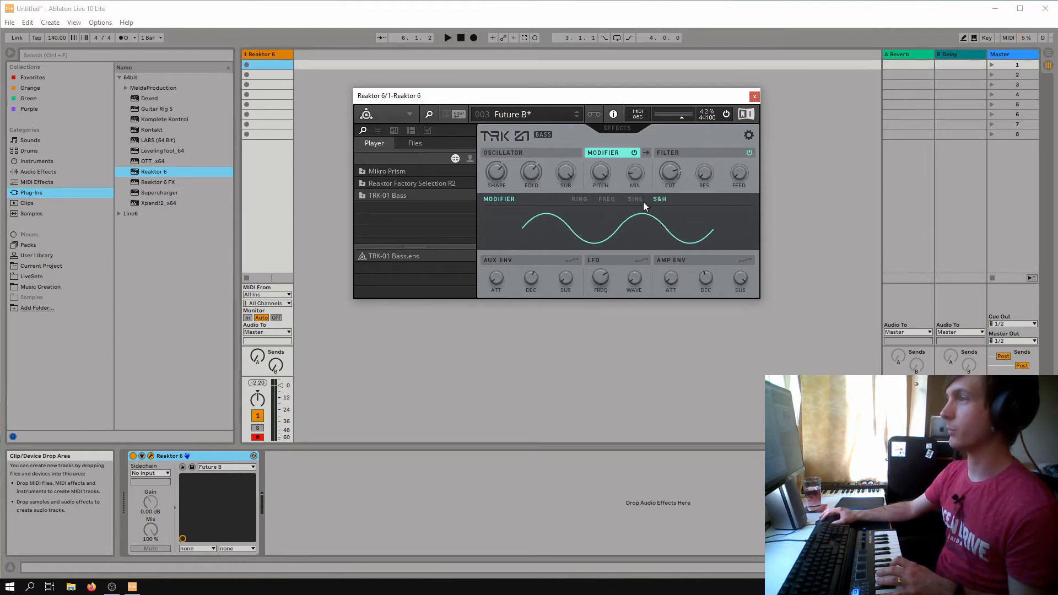
pyautogui.moveTo(634, 144); pyautogui.dragTo(627, 63)
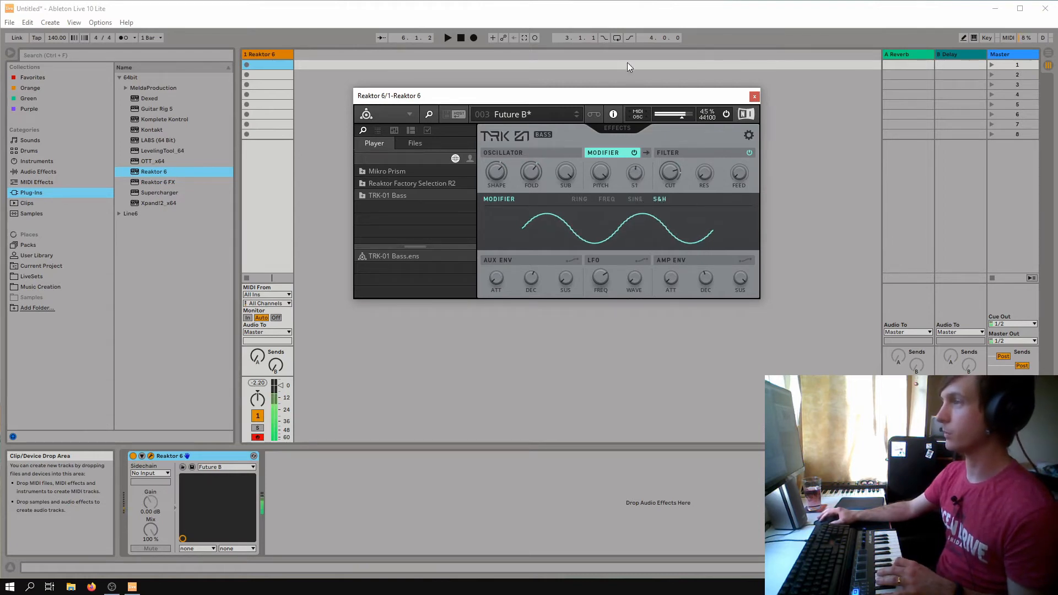
# Switch the modifier to Sine, adjust its drive, compare it with Ring and S&H, and set the mix to 37.
pyautogui.click(637, 199)
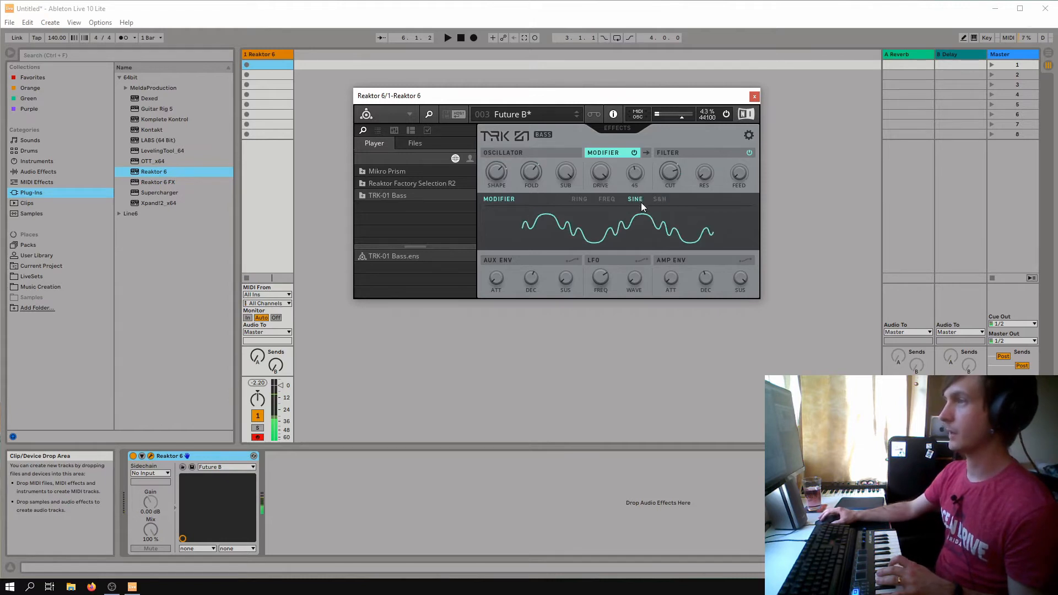
pyautogui.moveTo(602, 175); pyautogui.dragTo(623, 199)
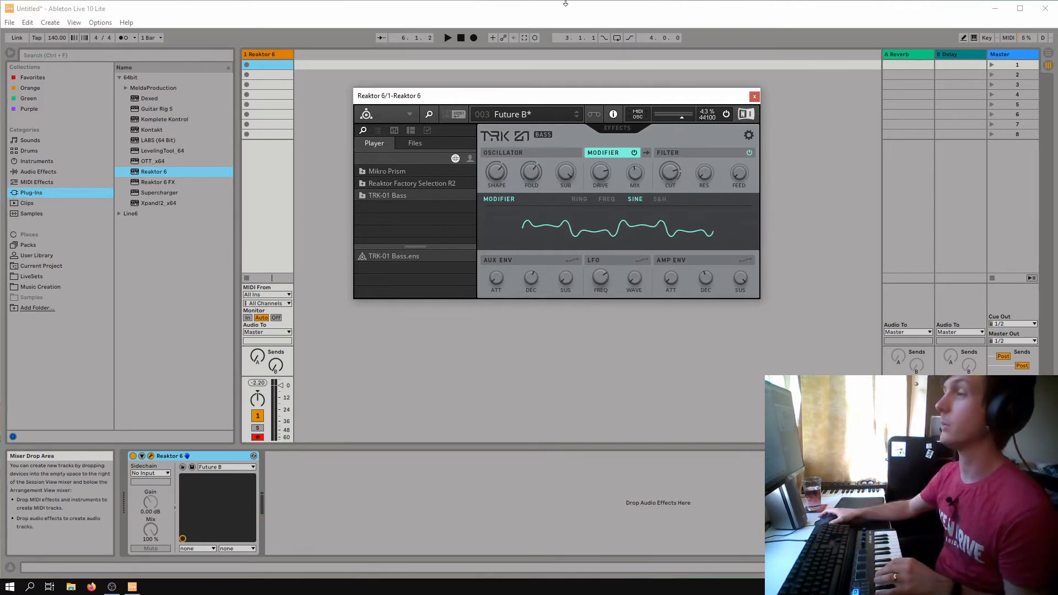
pyautogui.click(580, 200)
pyautogui.moveTo(610, 185)
pyautogui.mouseDown()
pyautogui.moveTo(606, 235)
pyautogui.moveTo(616, 200)
pyautogui.moveTo(600, 129)
pyautogui.moveTo(639, 243)
pyautogui.moveTo(601, 126)
pyautogui.moveTo(603, 154)
pyautogui.mouseUp()
pyautogui.click(635, 200)
pyautogui.click(655, 198)
pyautogui.click(635, 202)
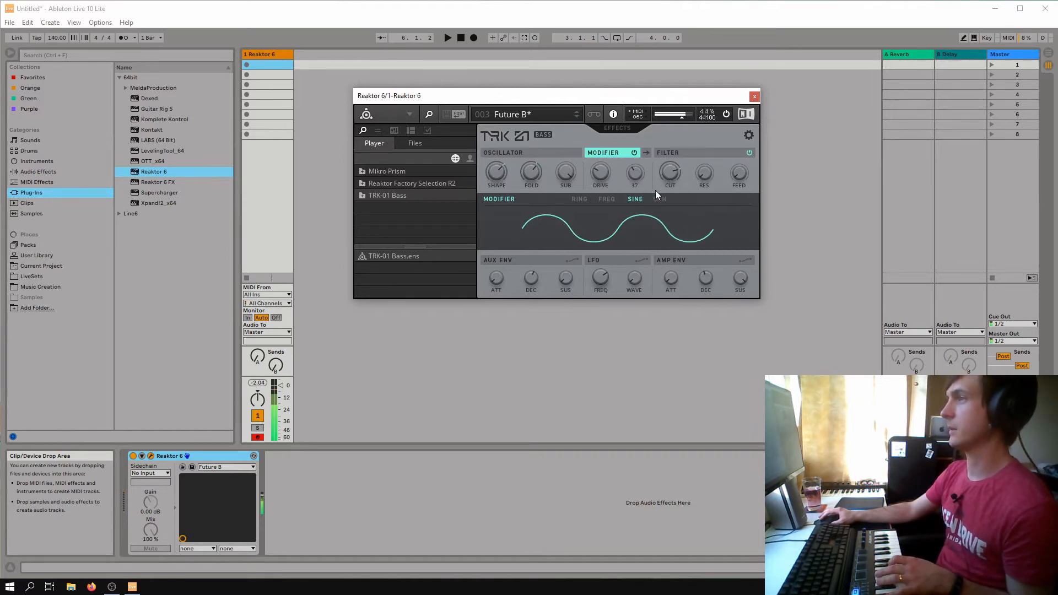
# Review the modulation routings of the auxiliary envelope and the LFO.
pyautogui.click(572, 260)
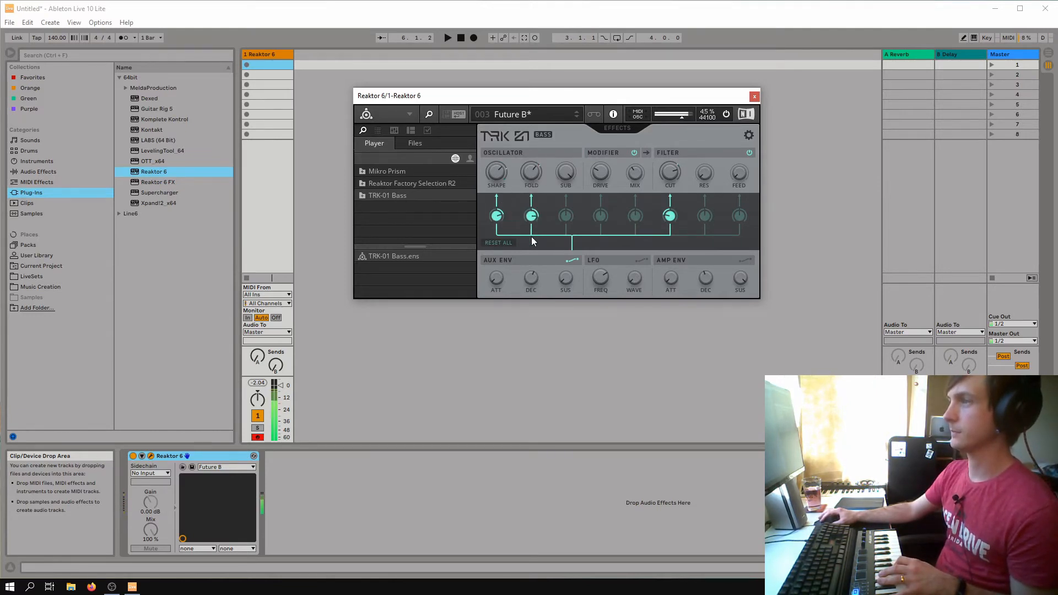
pyautogui.click(643, 259)
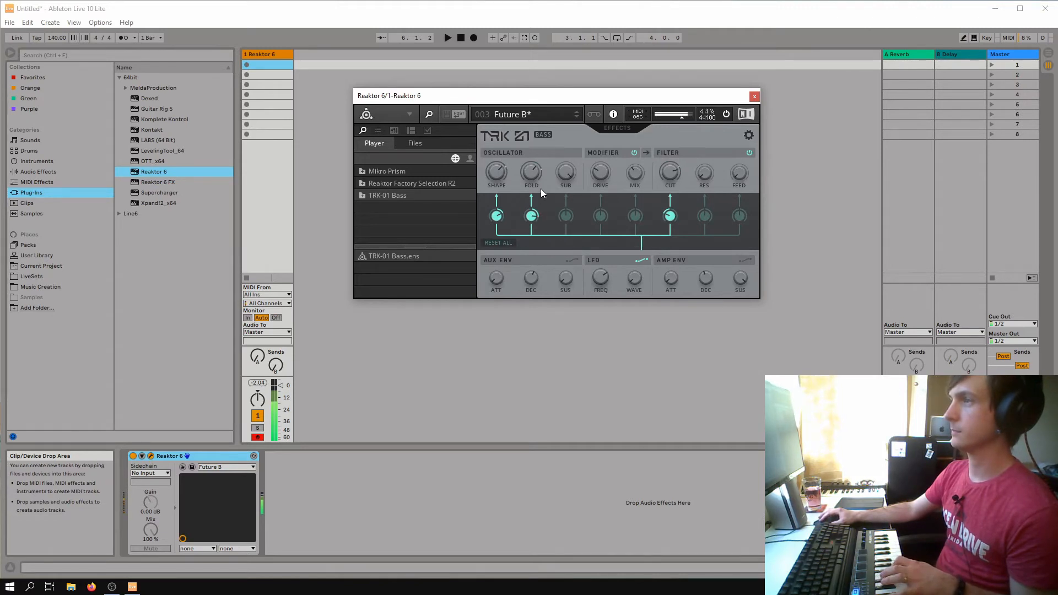
# Change the insert effect from Distort to Unison, and adjust its detune and the output volume.
pyautogui.click(624, 130)
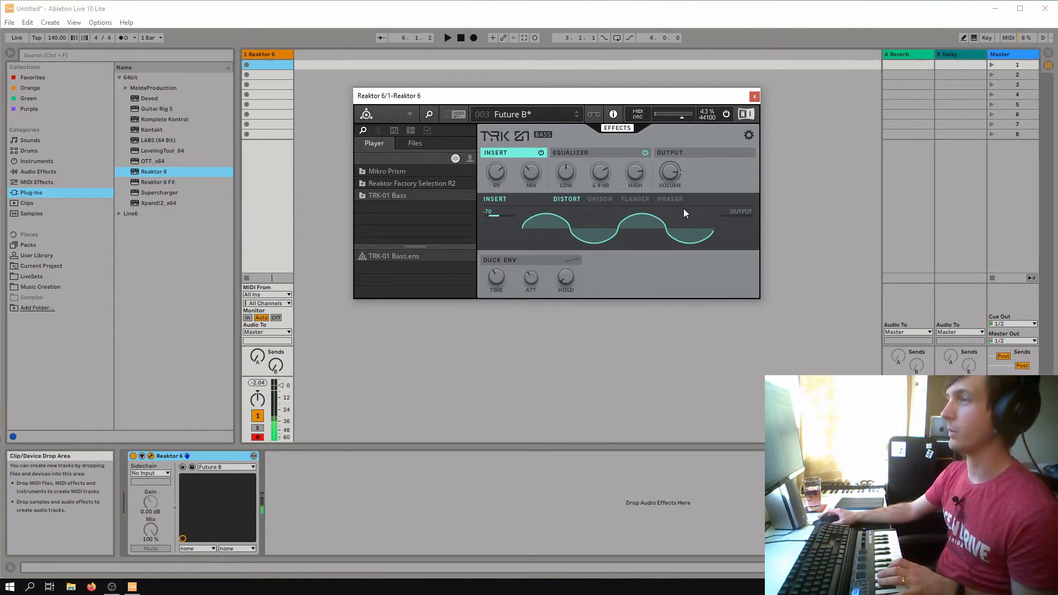
pyautogui.click(606, 200)
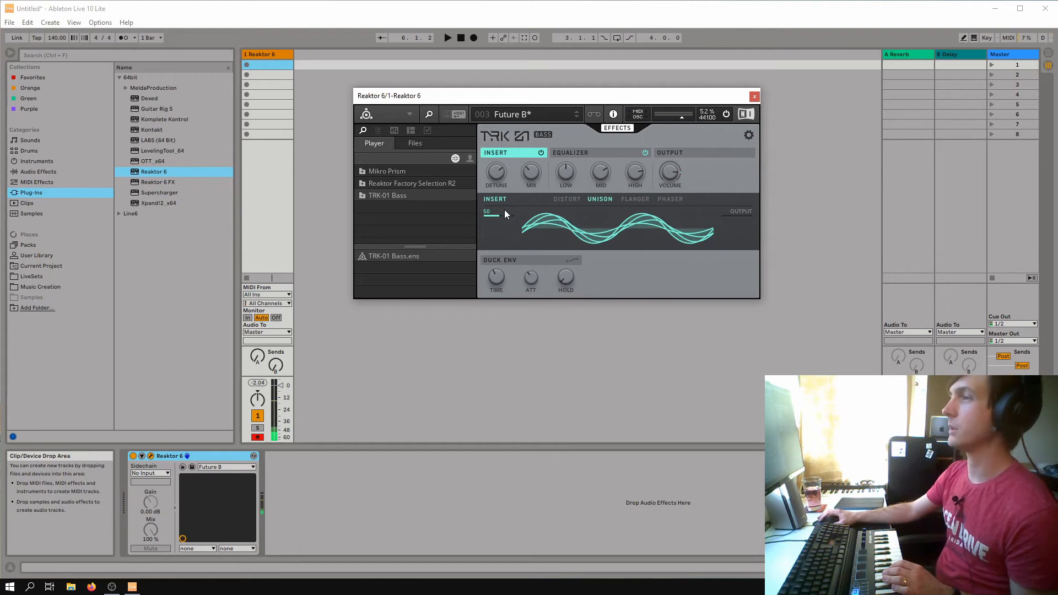
pyautogui.moveTo(497, 175)
pyautogui.mouseDown()
pyautogui.moveTo(505, 253)
pyautogui.moveTo(505, 128)
pyautogui.moveTo(507, 177)
pyautogui.mouseUp()
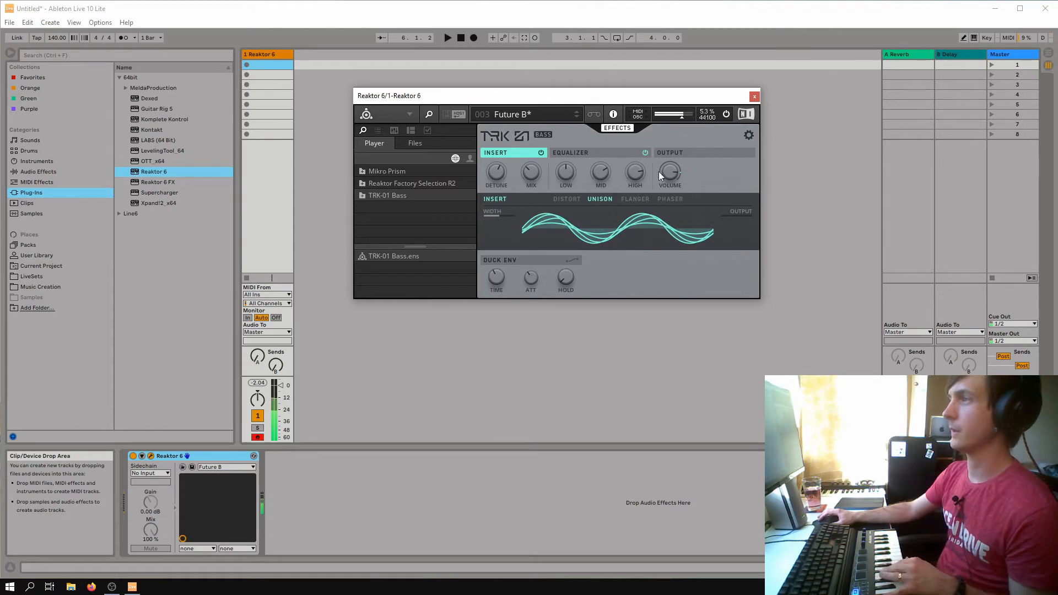
pyautogui.moveTo(659, 171); pyautogui.dragTo(664, 136)
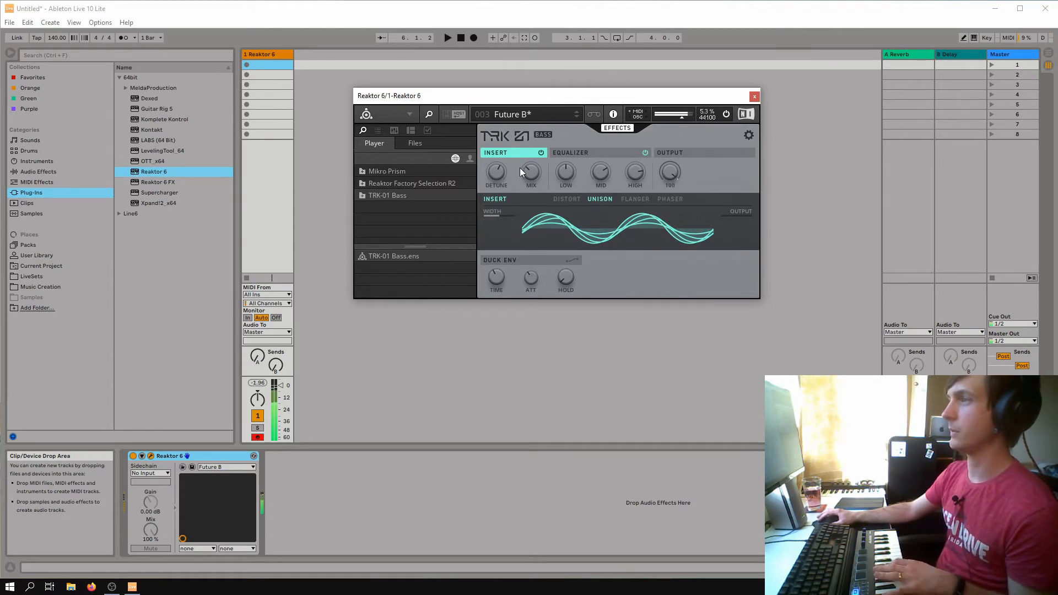
# Set the unison effect's width to 100 and try different detune amounts before settling on one.
pyautogui.moveTo(495, 172); pyautogui.dragTo(508, 128)
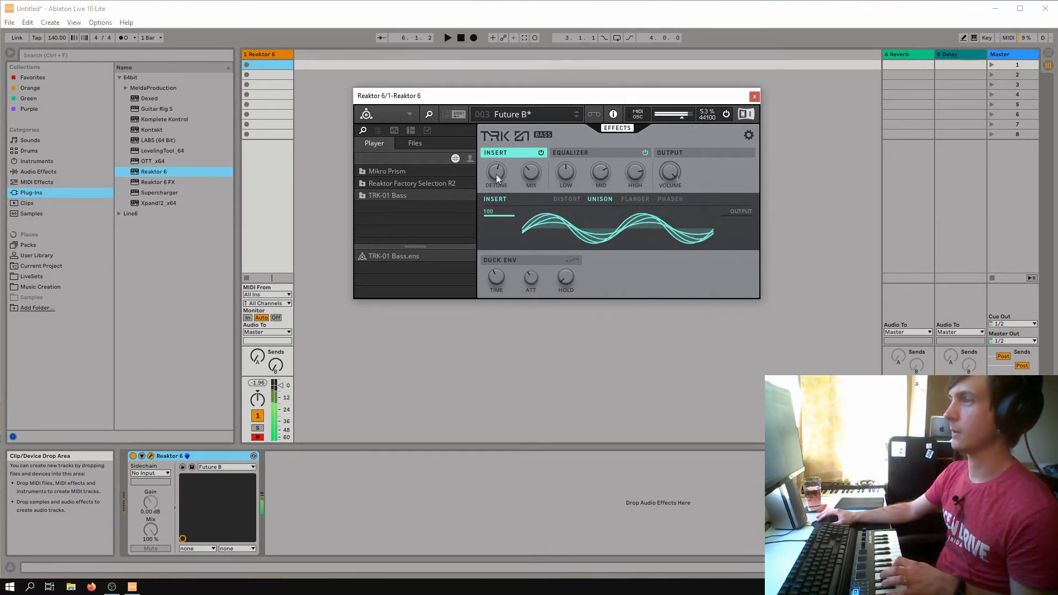
pyautogui.moveTo(496, 175); pyautogui.dragTo(512, 266)
pyautogui.moveTo(497, 176)
pyautogui.mouseDown()
pyautogui.moveTo(491, 60)
pyautogui.moveTo(497, 179)
pyautogui.mouseUp()
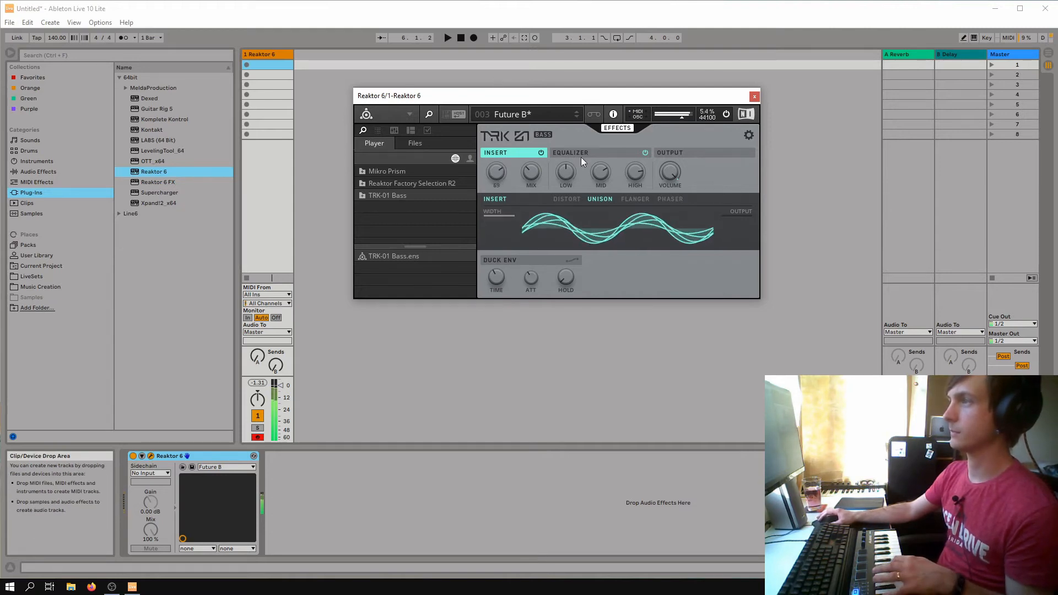
# Return from the effects to the main synth controls, show the auxiliary envelope's routing and readjust the oscillator's Fold.
pyautogui.click(612, 128)
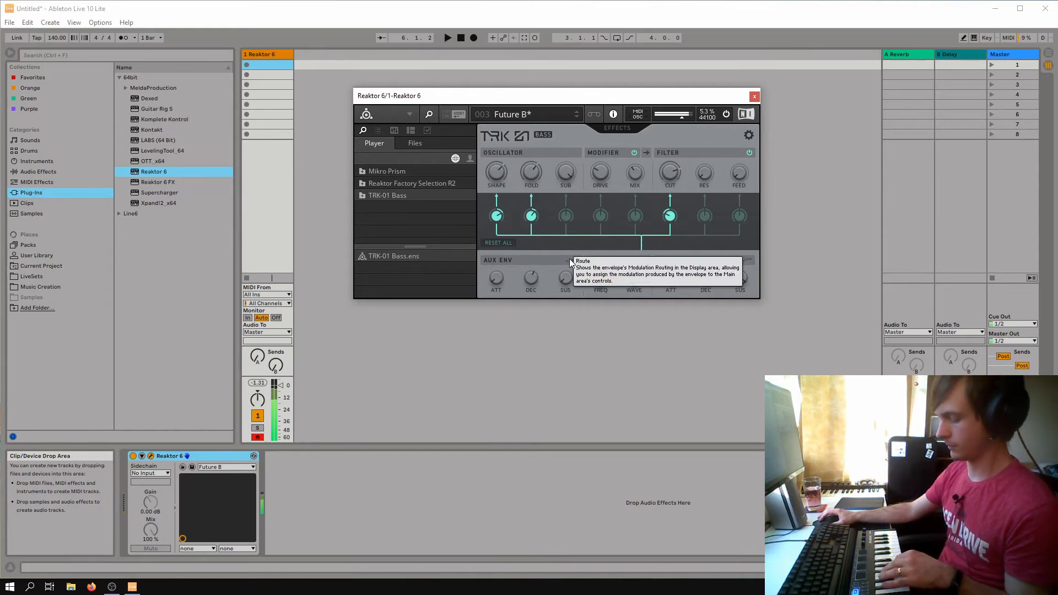
pyautogui.moveTo(729, 101); pyautogui.dragTo(716, 102)
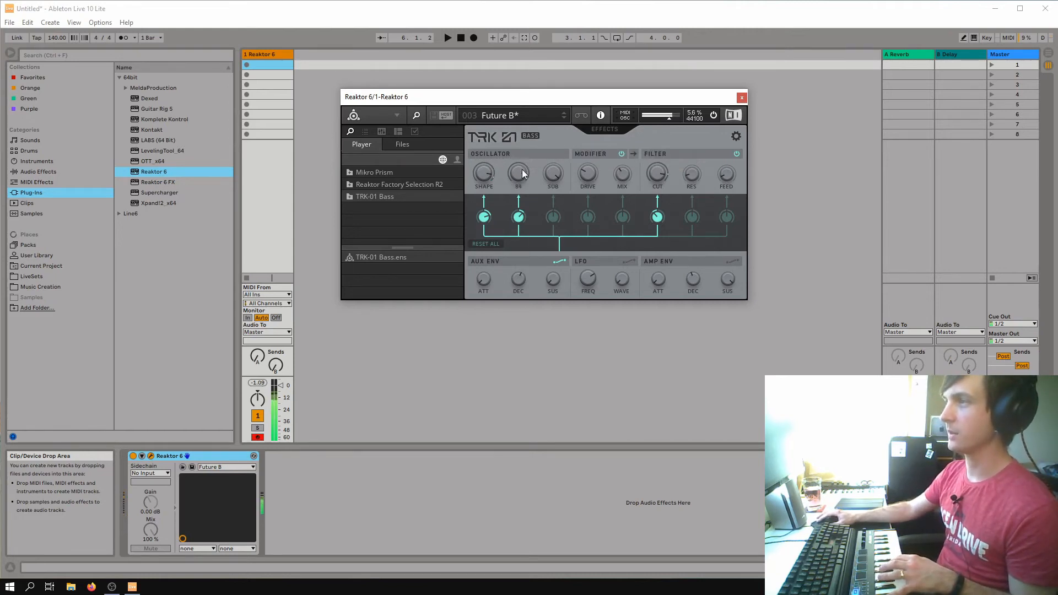
# Try the oscillator's Modern mode with different Wave A and Wave B settings, sample FM, and return to West.
pyautogui.click(537, 153)
pyautogui.click(655, 199)
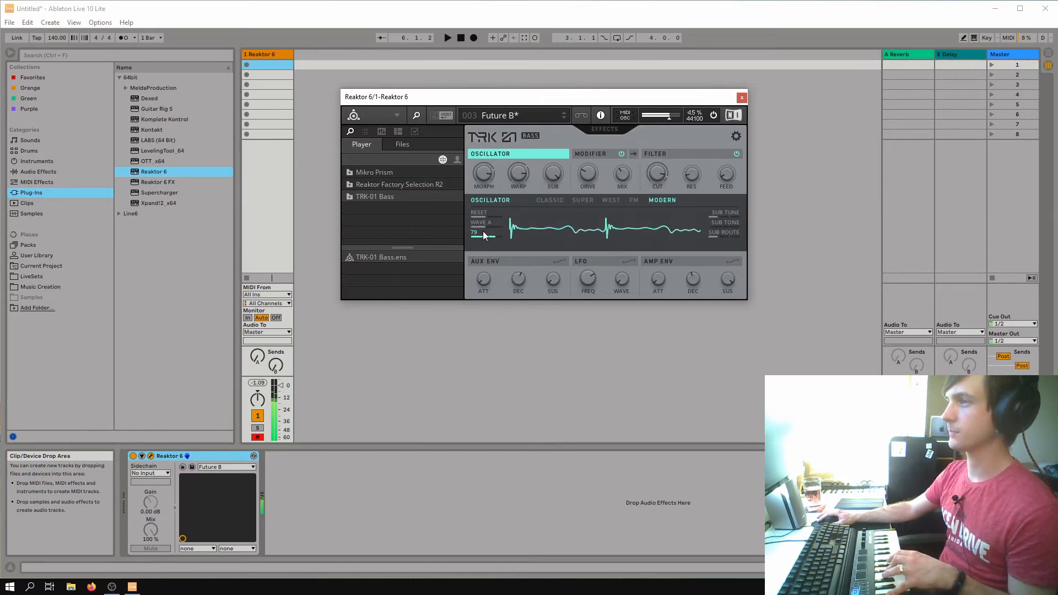
pyautogui.moveTo(483, 226)
pyautogui.mouseDown()
pyautogui.moveTo(481, 276)
pyautogui.moveTo(497, 225)
pyautogui.moveTo(496, 239)
pyautogui.moveTo(490, 211)
pyautogui.mouseUp()
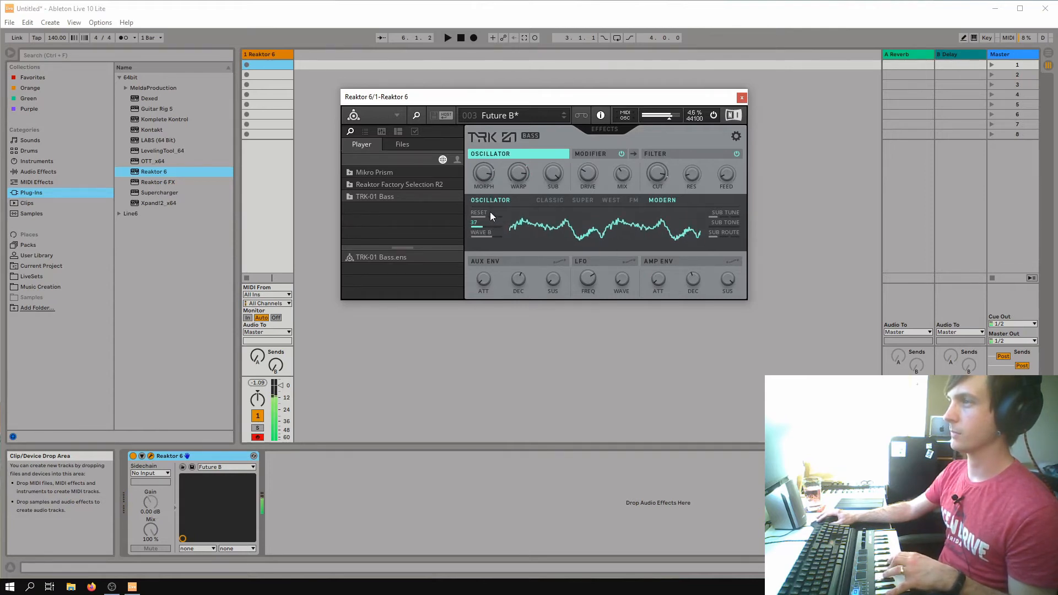
pyautogui.click(634, 200)
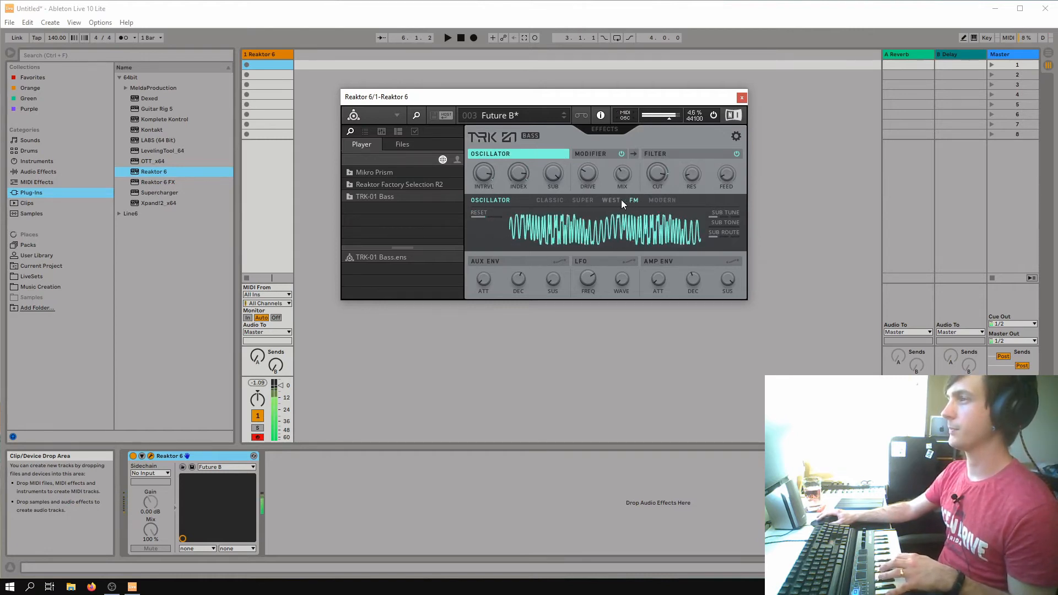
pyautogui.click(620, 200)
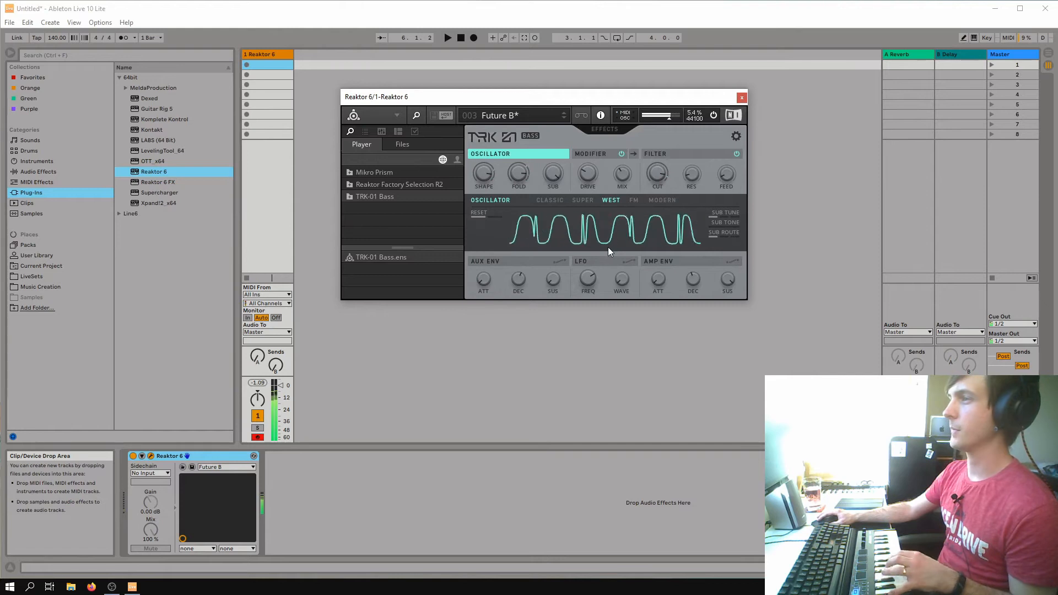
# Try the sub oscillator's tone at 100 and 0 and its tuning at -24, and readjust both.
pyautogui.click(708, 232)
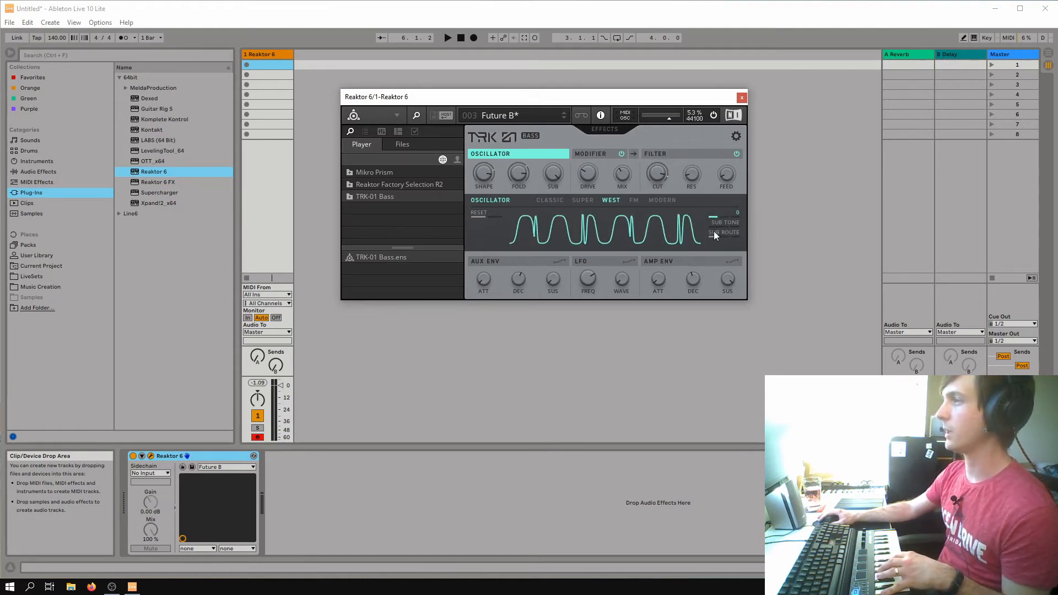
pyautogui.moveTo(722, 227); pyautogui.dragTo(728, 210)
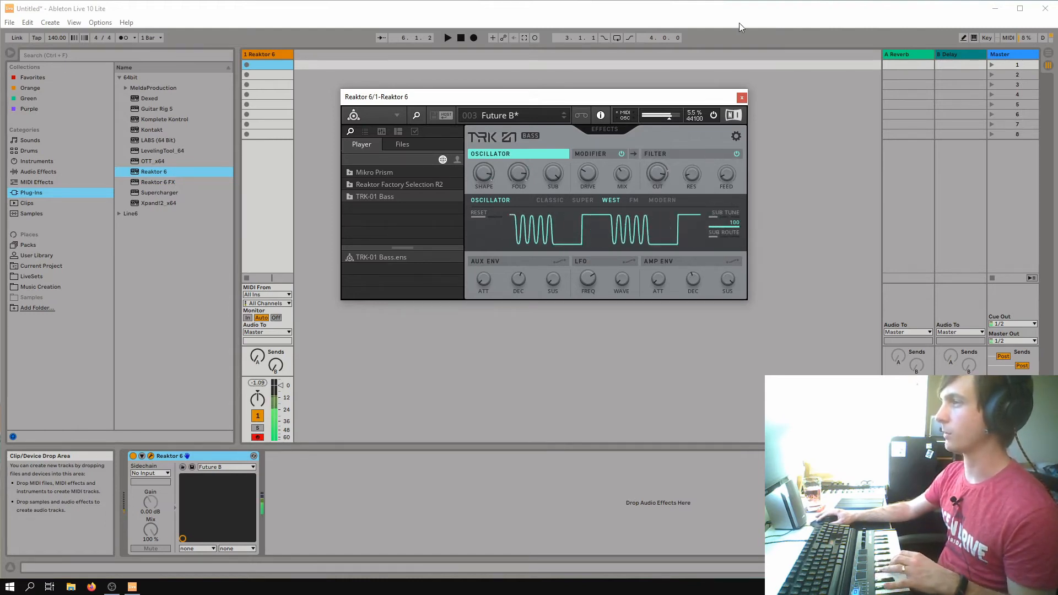
pyautogui.moveTo(739, 23); pyautogui.dragTo(702, 461)
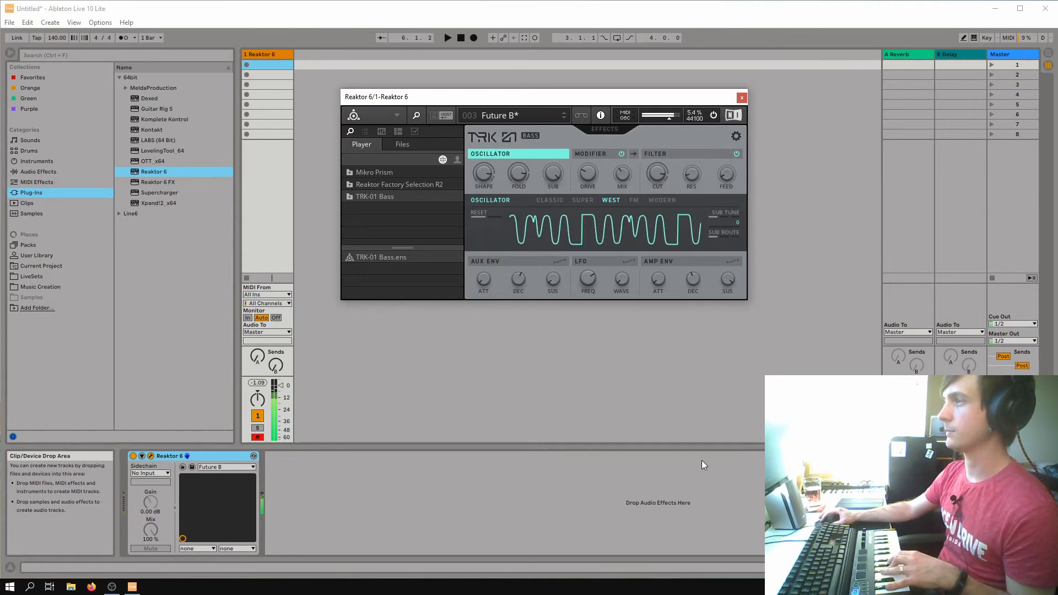
pyautogui.moveTo(726, 213); pyautogui.dragTo(727, 203)
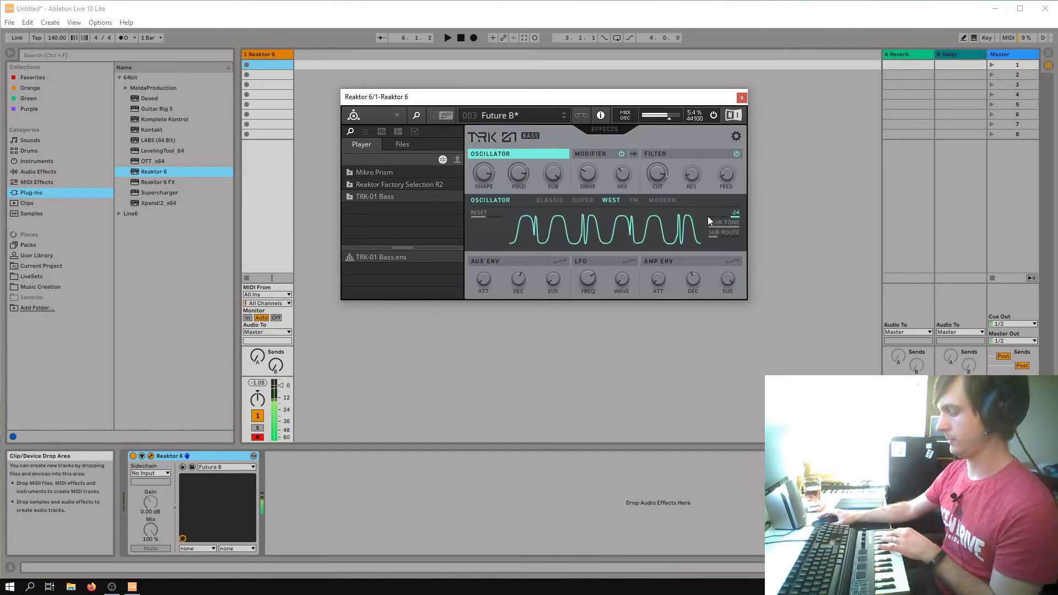
pyautogui.click(719, 214)
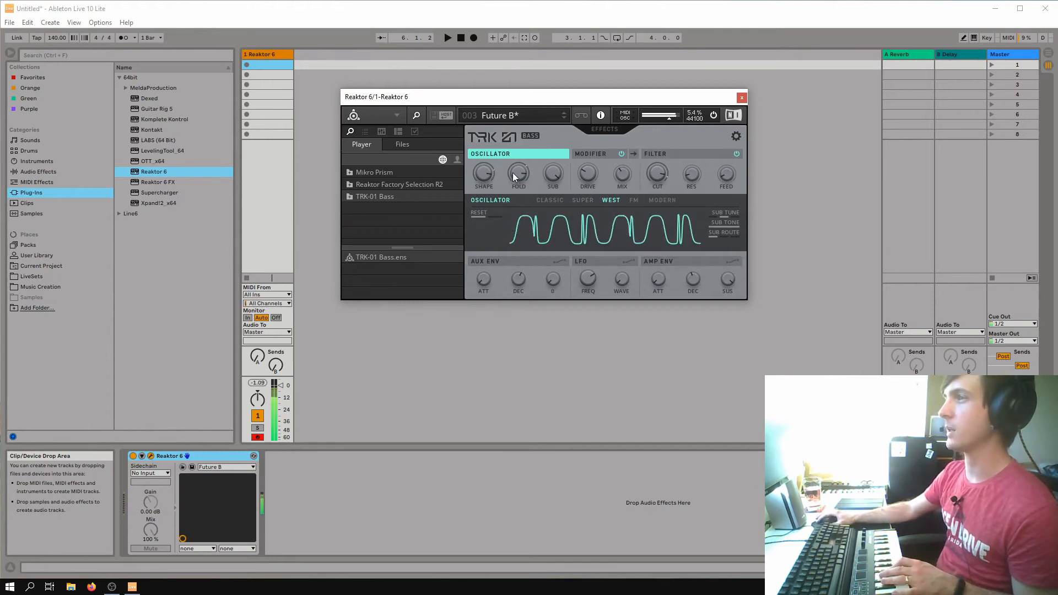
# Readjust the oscillator's Fold and set the filter's resonance to 21, comparing Modern mode briefly before returning to West.
pyautogui.moveTo(512, 173); pyautogui.dragTo(521, 156)
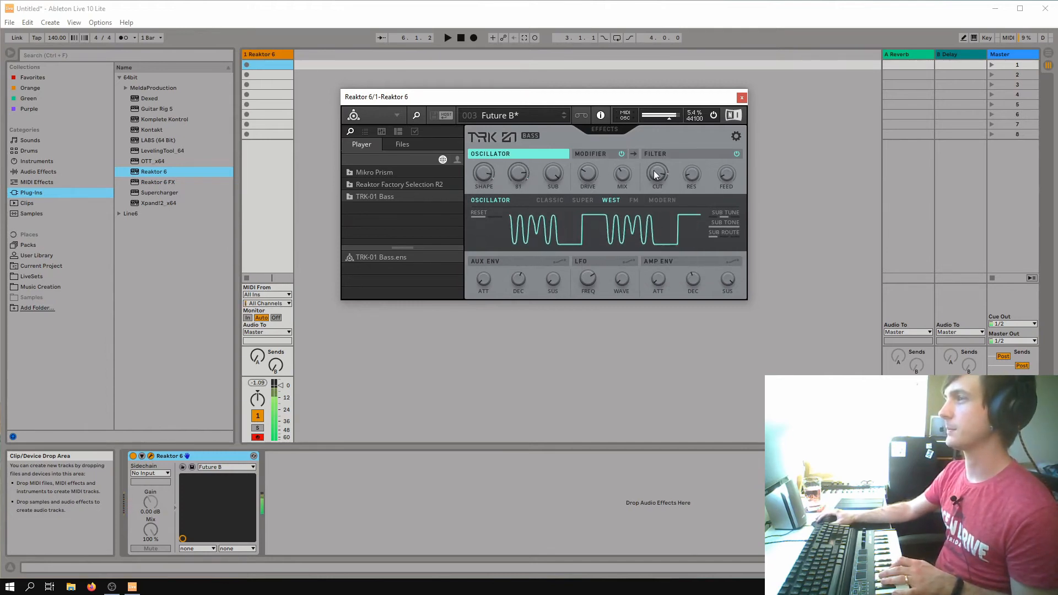
pyautogui.moveTo(654, 170); pyautogui.dragTo(693, 89)
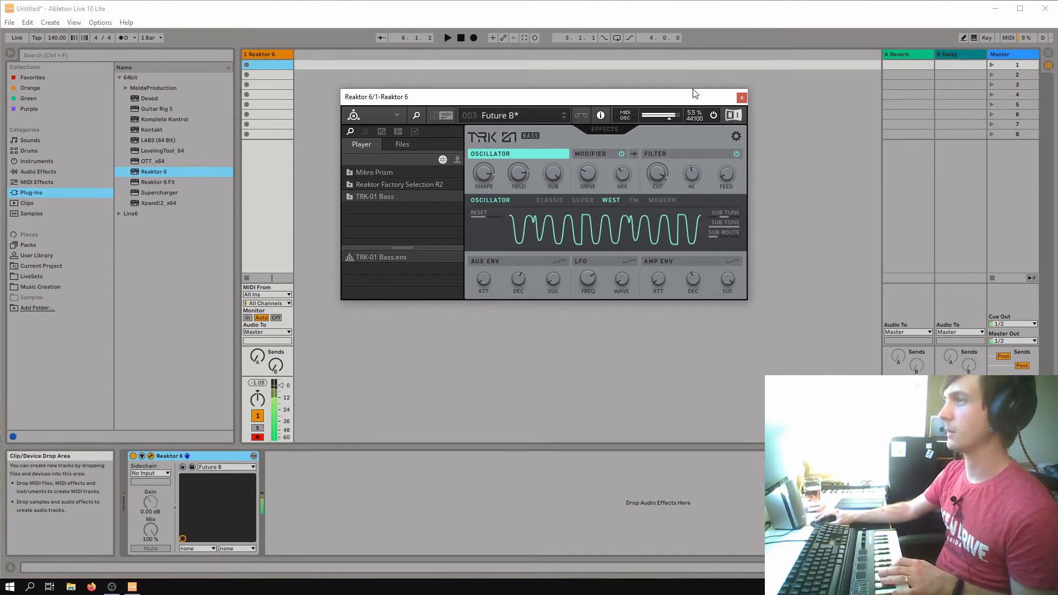
pyautogui.click(663, 198)
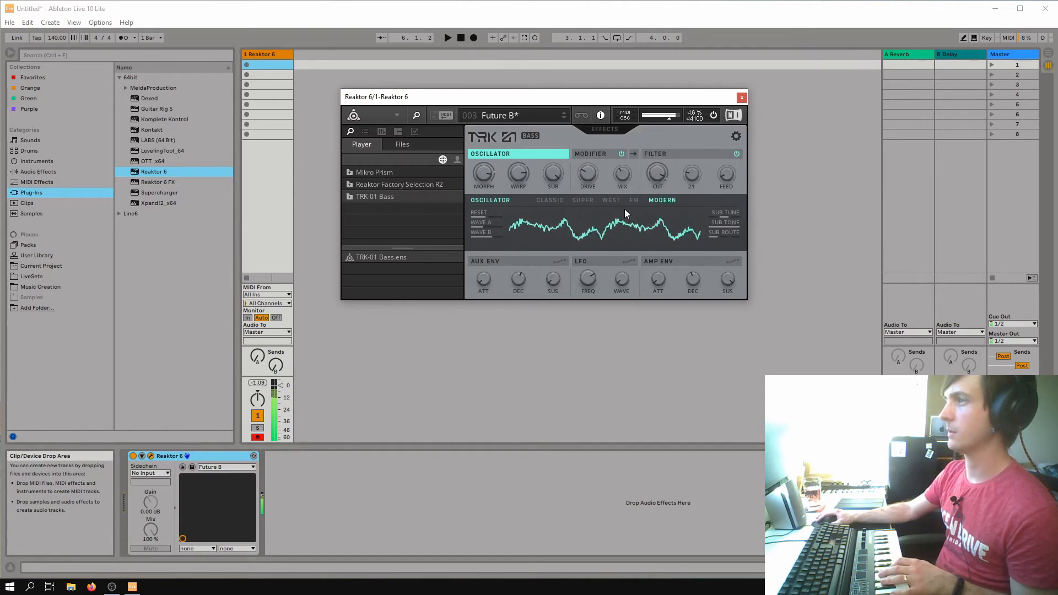
pyautogui.click(611, 200)
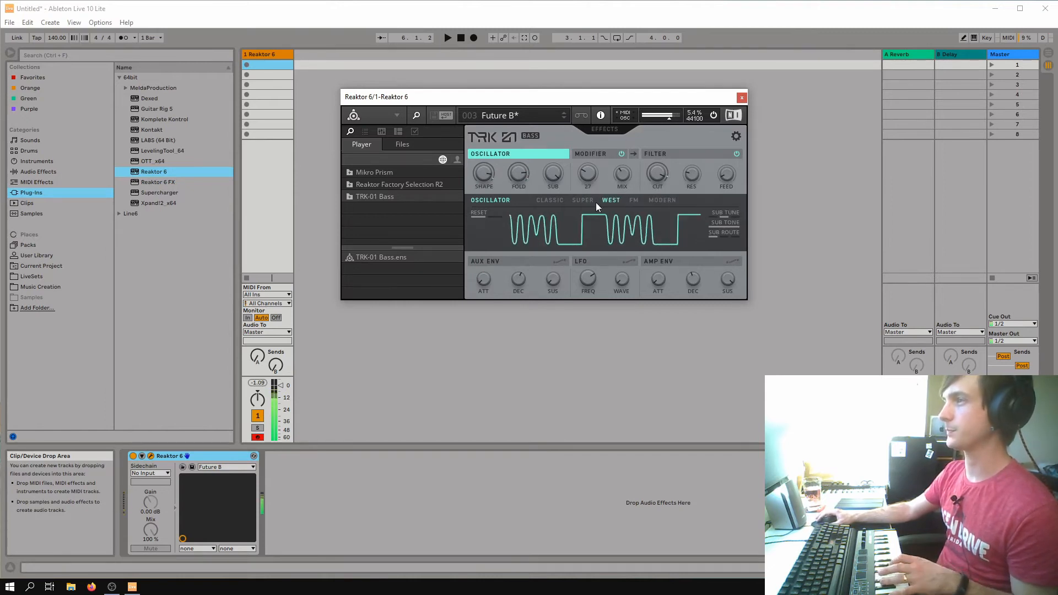
# Route the LFO to the modifier's Drive as well, and show the synth's tuning, pitch bend and portamento settings.
pyautogui.click(629, 261)
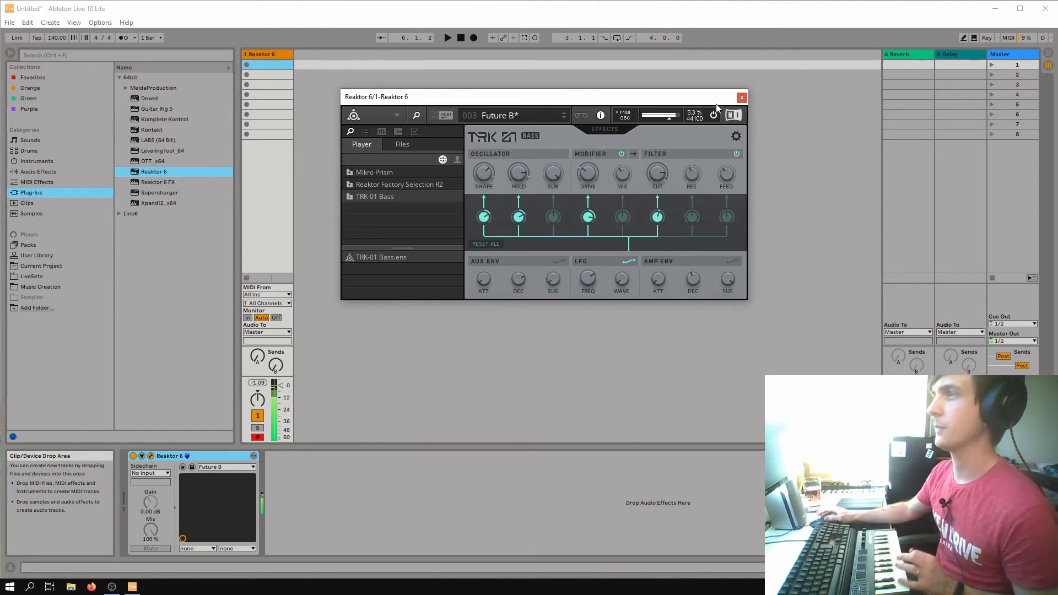
pyautogui.click(736, 135)
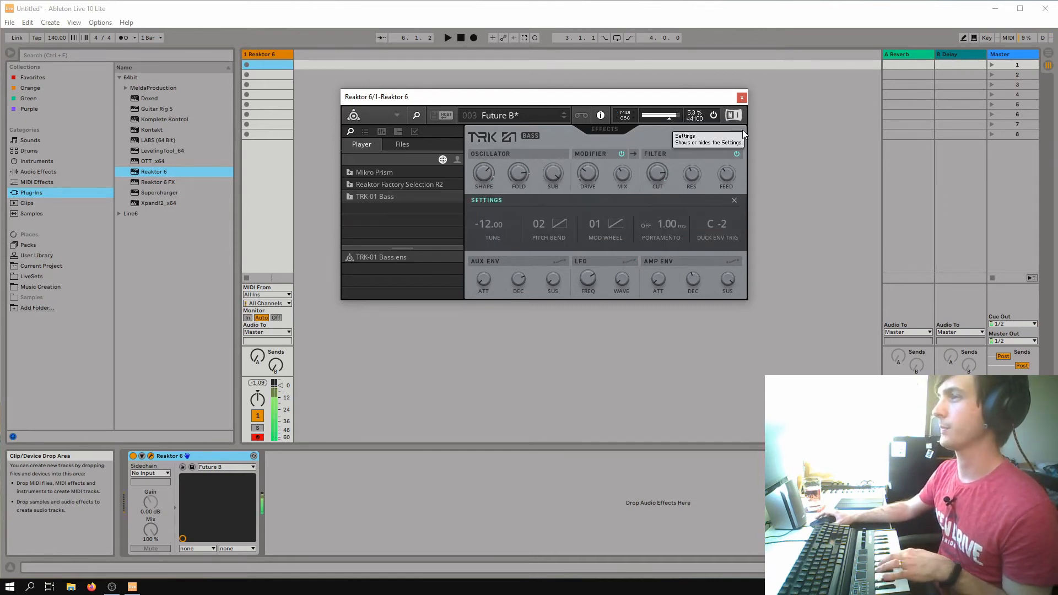
# Close the synth window, add the OTT_x64 compressor after Reaktor 6, and adjust its high, mid and low band gains.
pyautogui.click(741, 97)
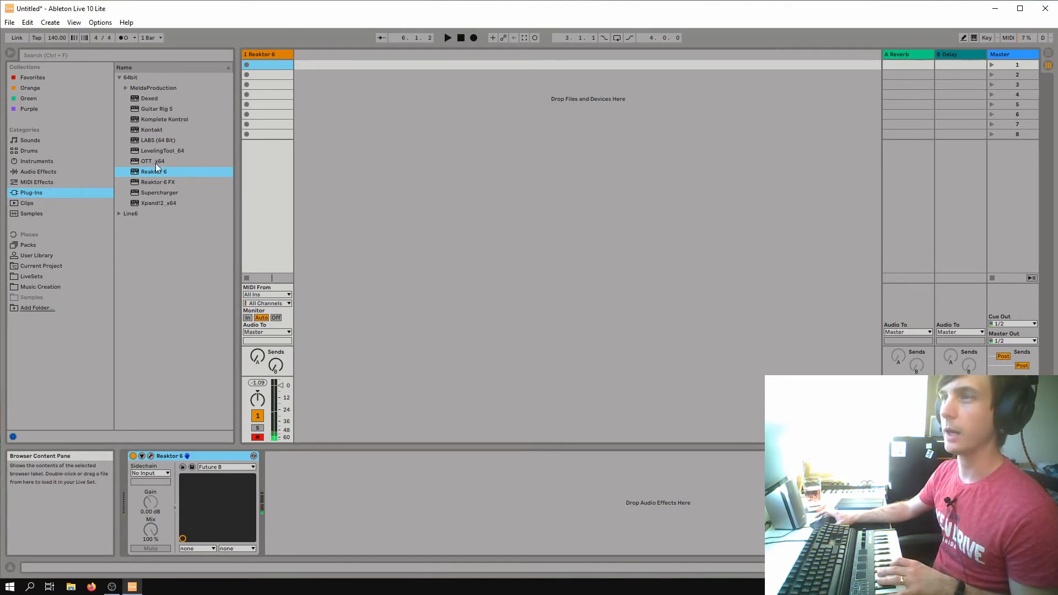
pyautogui.moveTo(150, 162); pyautogui.dragTo(300, 496)
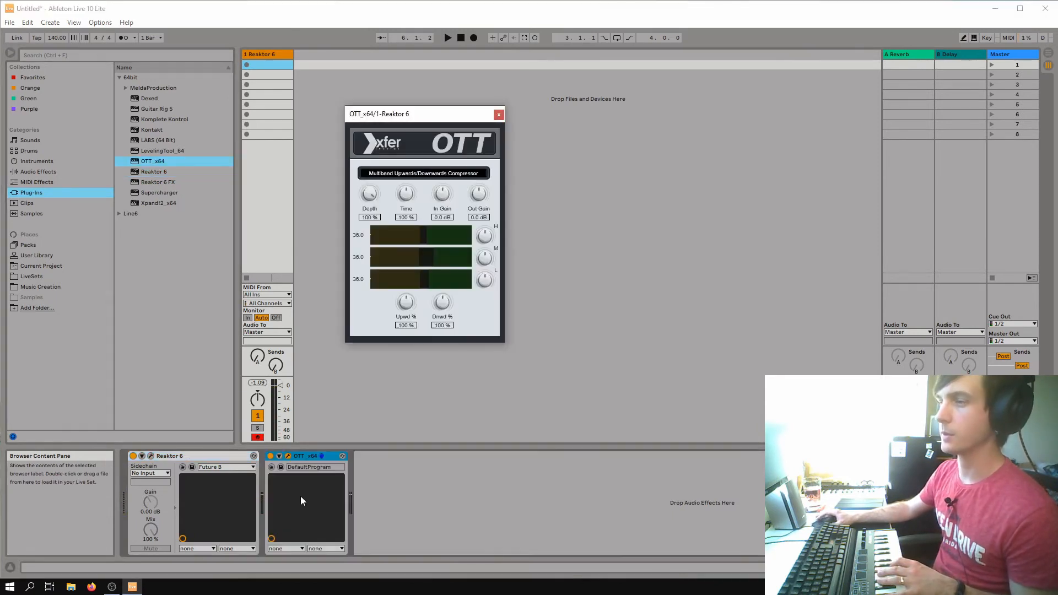
pyautogui.moveTo(448, 117); pyautogui.dragTo(482, 110)
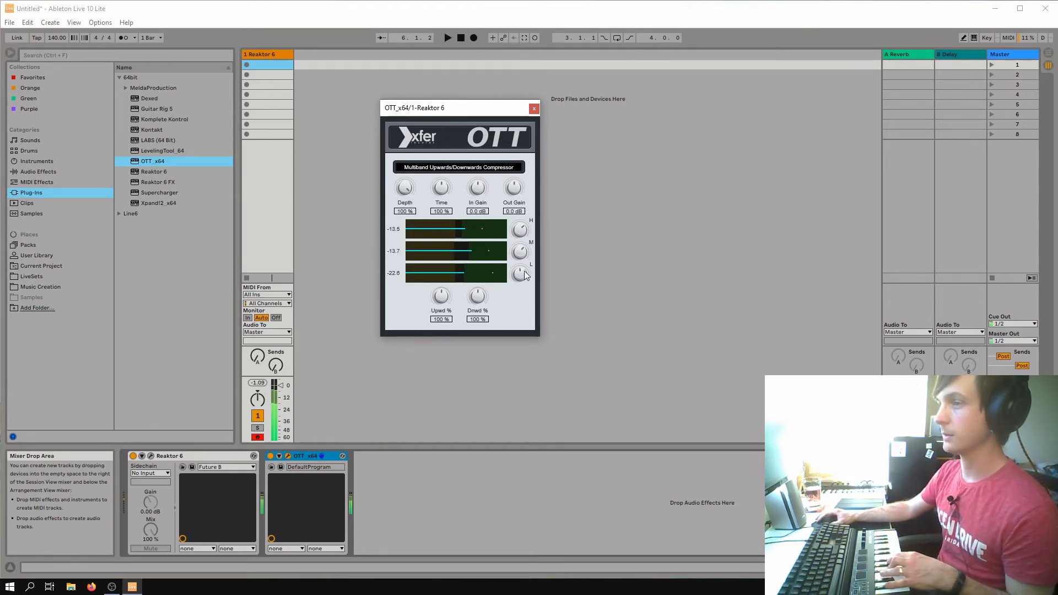
# Reopen the Reaktor 6 synth and readjust the West oscillator's Shape and Fold amounts.
pyautogui.moveTo(513, 112); pyautogui.dragTo(514, 109)
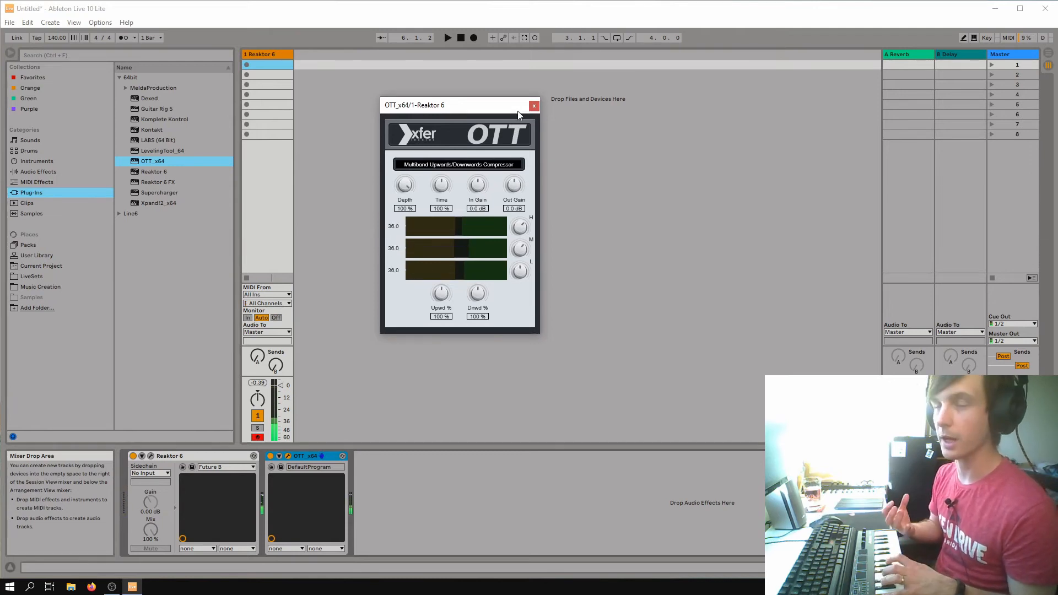
pyautogui.click(151, 456)
pyautogui.click(534, 154)
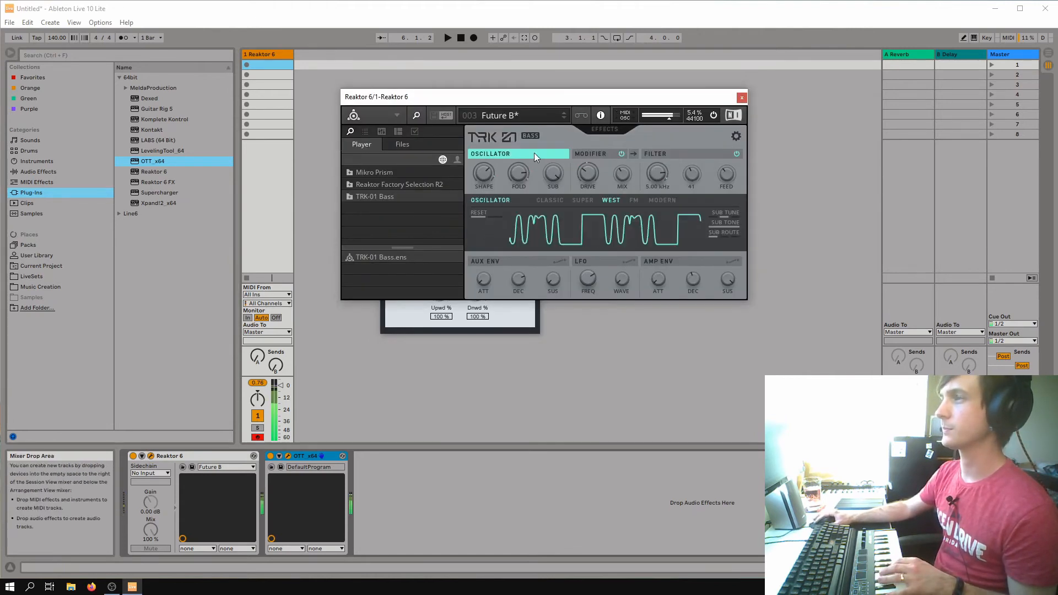
pyautogui.moveTo(518, 177); pyautogui.dragTo(523, 208)
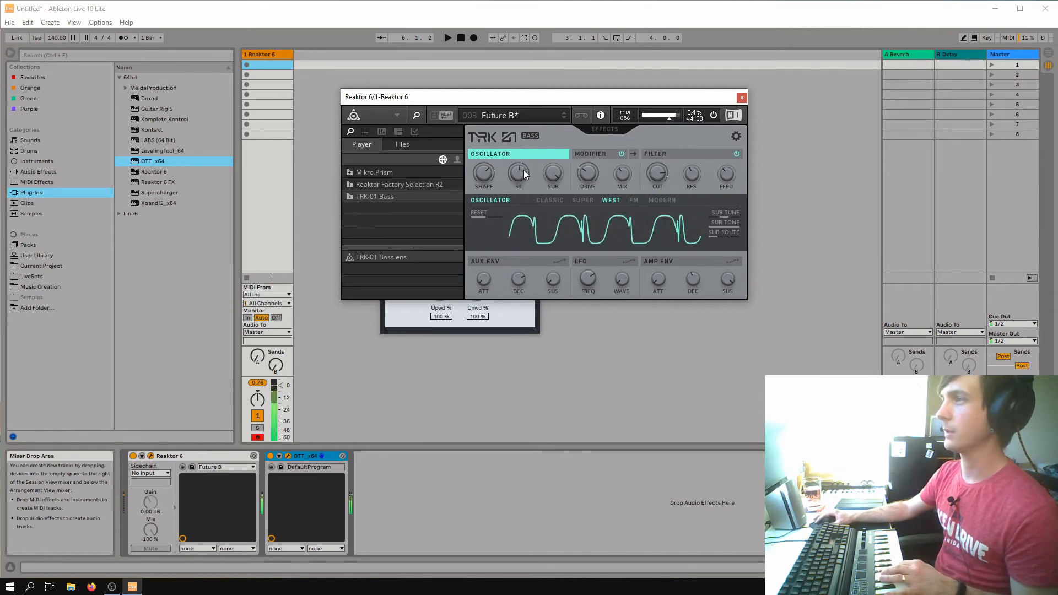
pyautogui.moveTo(484, 174); pyautogui.dragTo(497, 212)
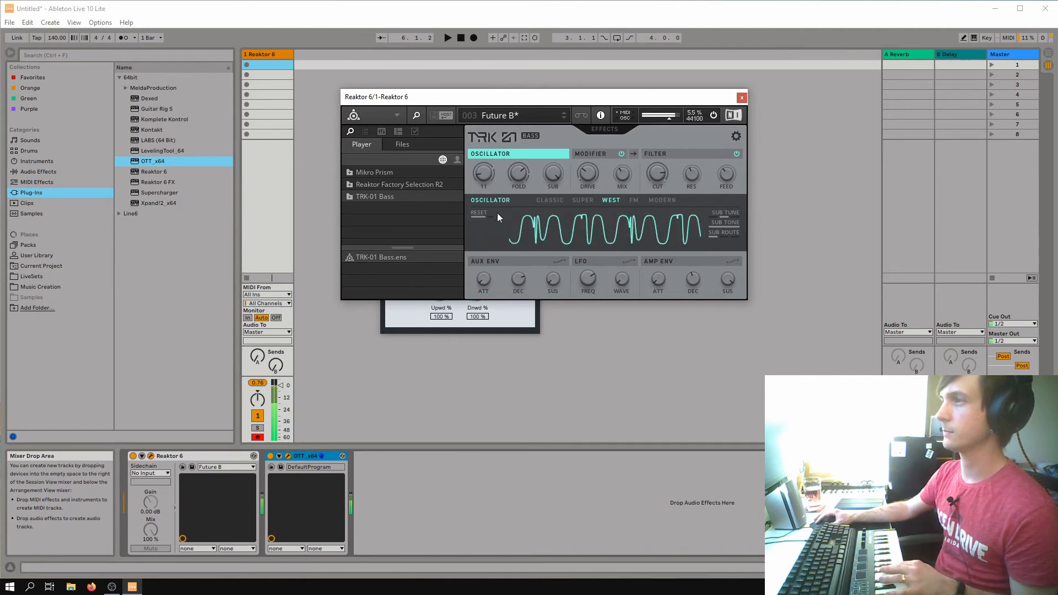
pyautogui.moveTo(524, 174)
pyautogui.mouseDown()
pyautogui.moveTo(527, 198)
pyautogui.moveTo(524, 183)
pyautogui.moveTo(532, 189)
pyautogui.mouseUp()
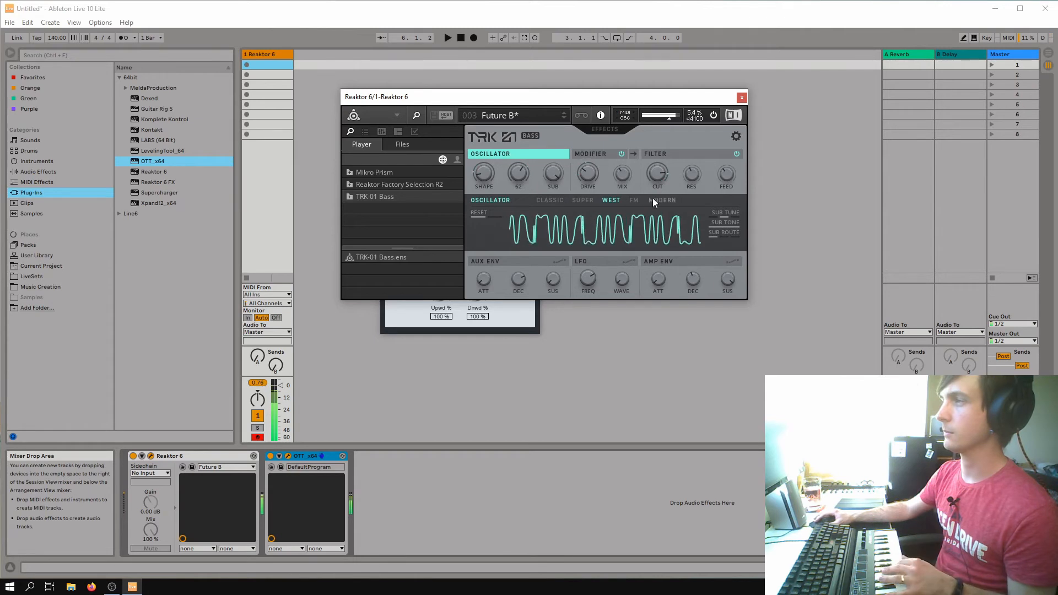
# Check the synth's effects page with the Unison insert, and close the Reaktor and OTT windows.
pyautogui.click(608, 131)
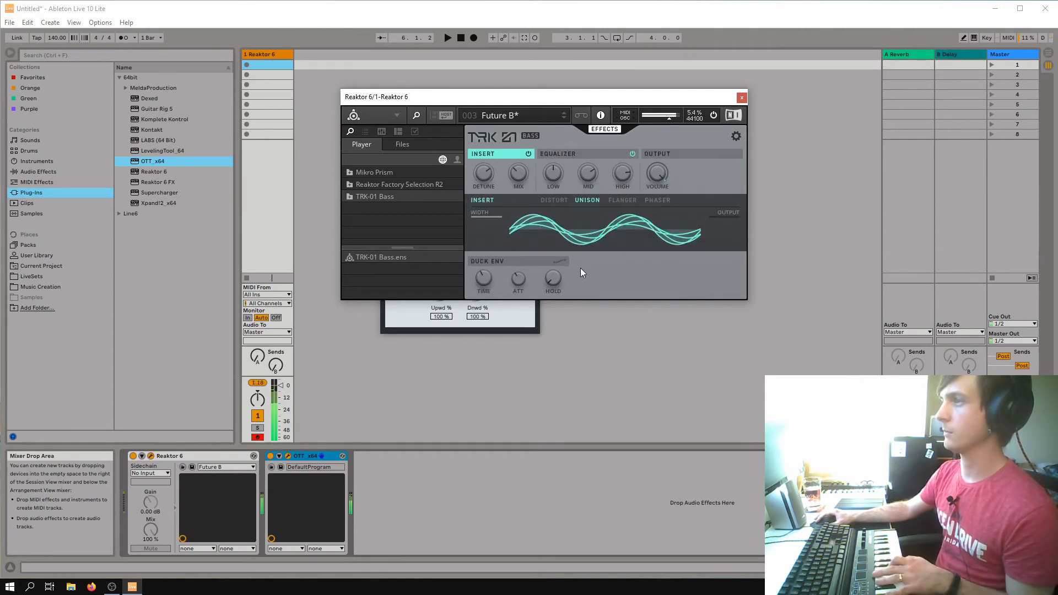
pyautogui.click(612, 131)
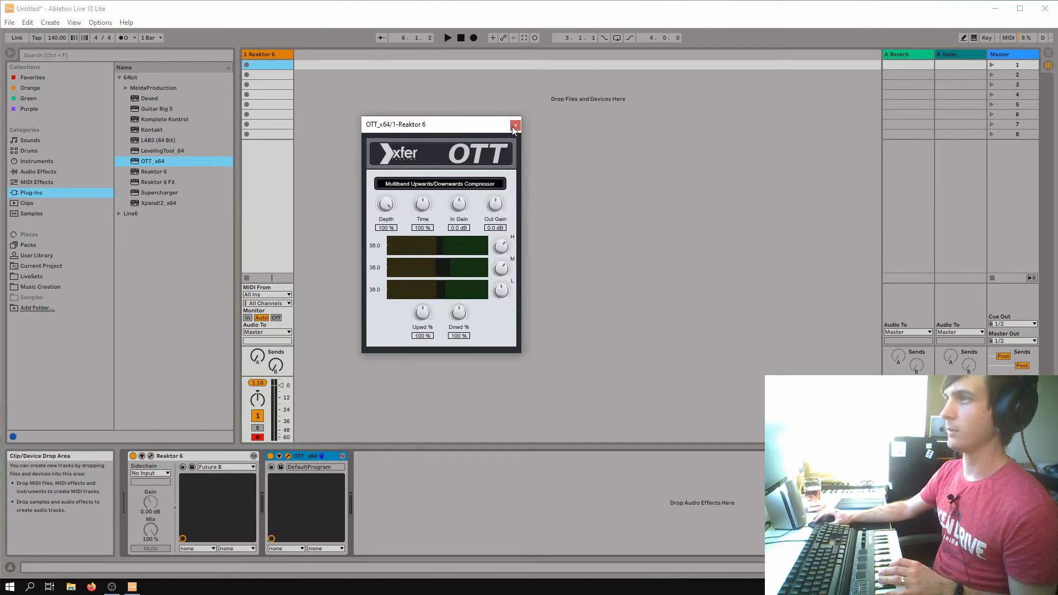
pyautogui.click(514, 127)
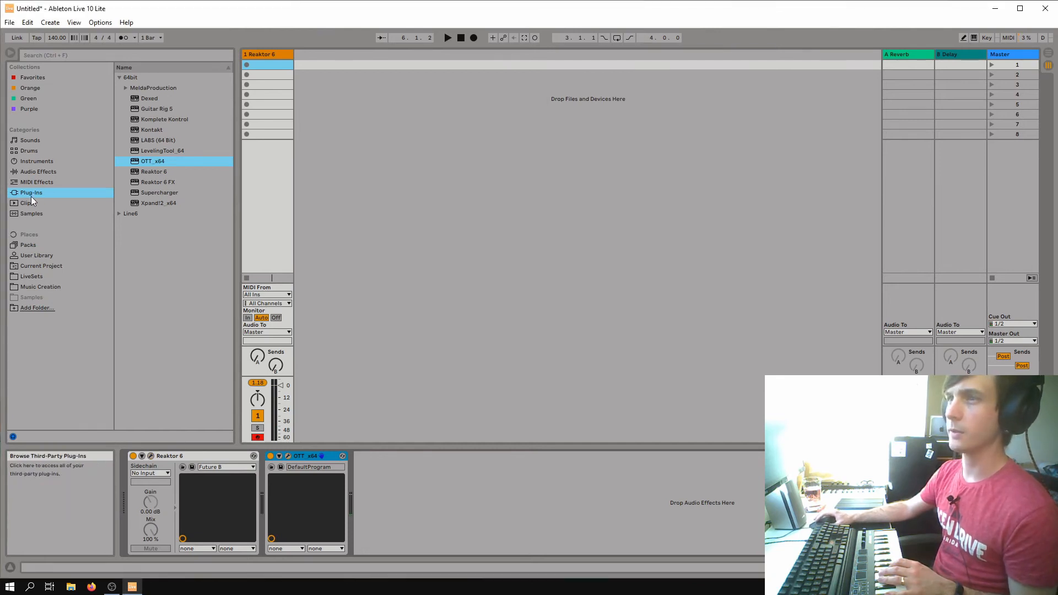
# Add the Chorus audio effect after OTT, with dry/wet at 23% and modulation rate at 0.29 Hz.
pyautogui.click(42, 173)
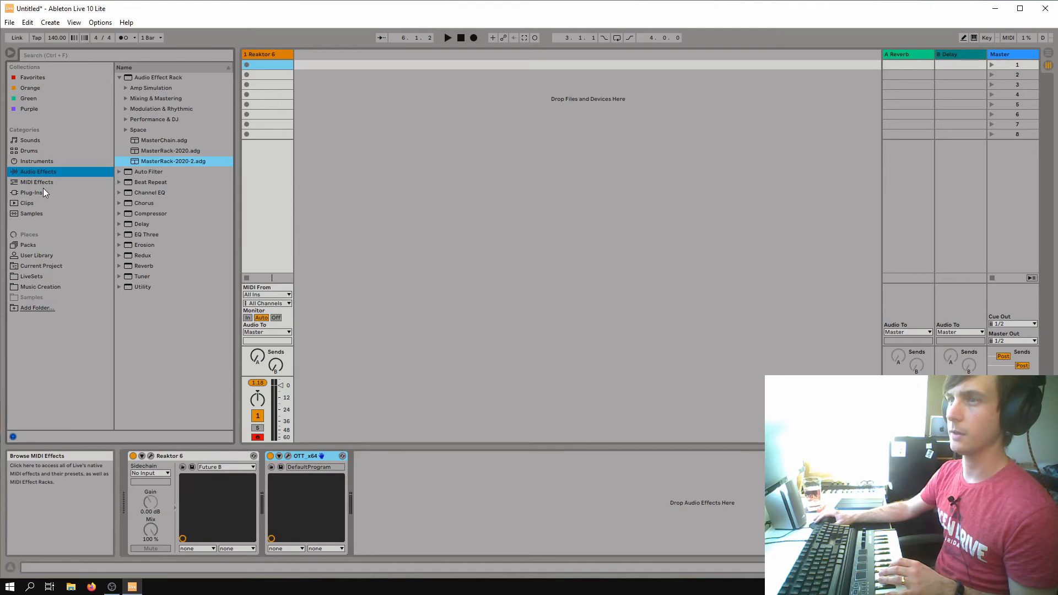
pyautogui.moveTo(144, 203); pyautogui.dragTo(426, 516)
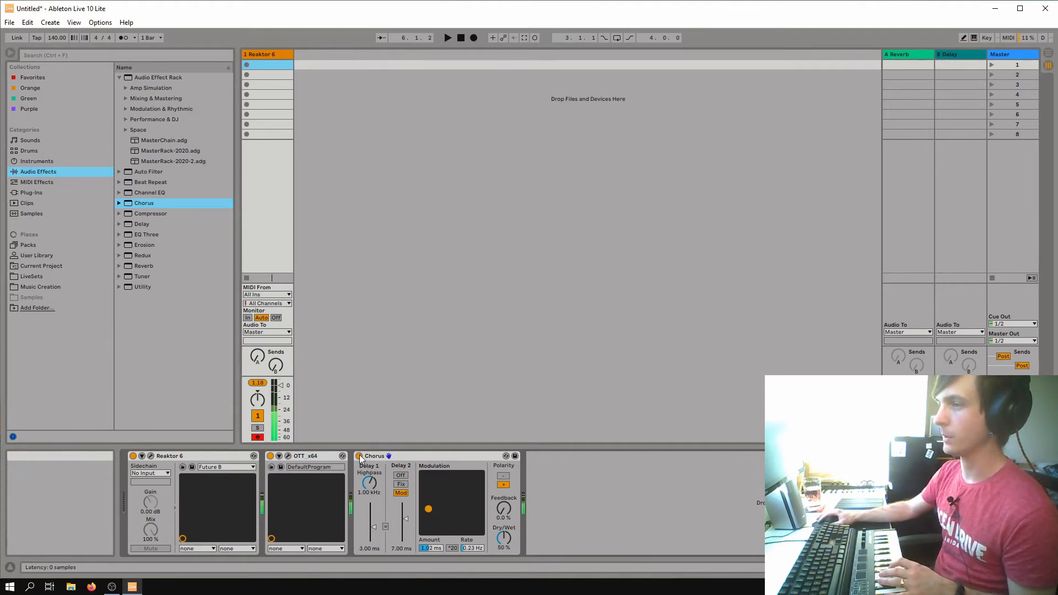
pyautogui.moveTo(503, 538); pyautogui.dragTo(504, 540)
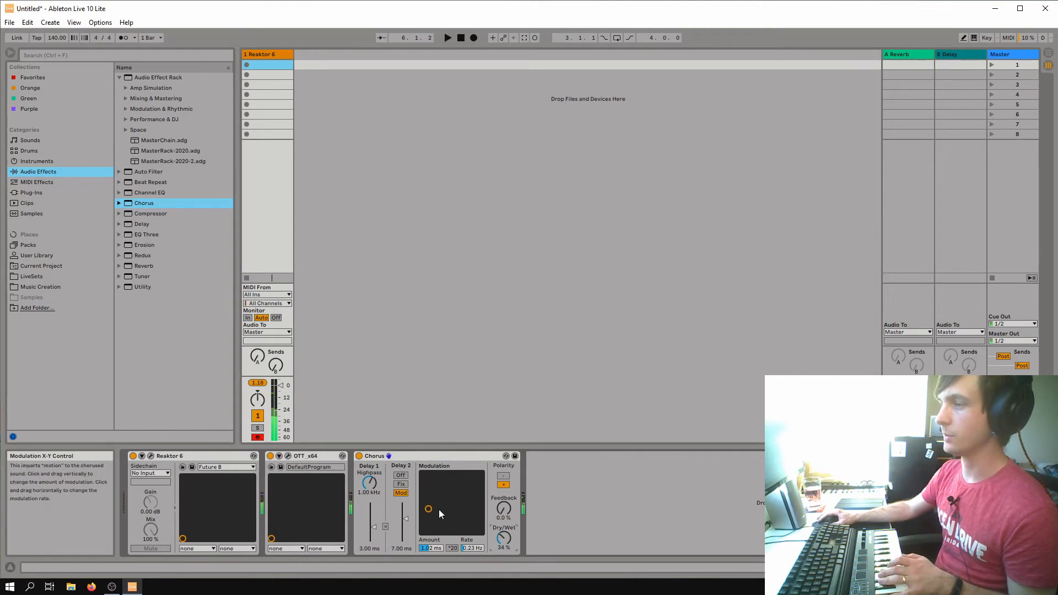
pyautogui.moveTo(459, 514); pyautogui.dragTo(459, 511)
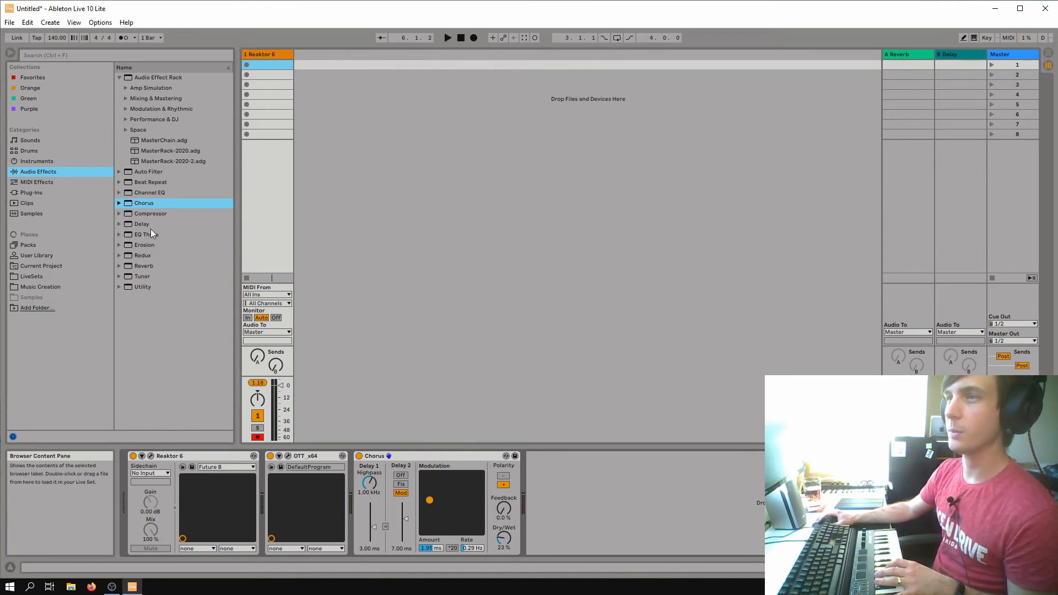
# Add a Compressor with a -7.21 dB threshold after the Chorus, and append a Reverb that is switched off.
pyautogui.moveTo(150, 214); pyautogui.dragTo(538, 471)
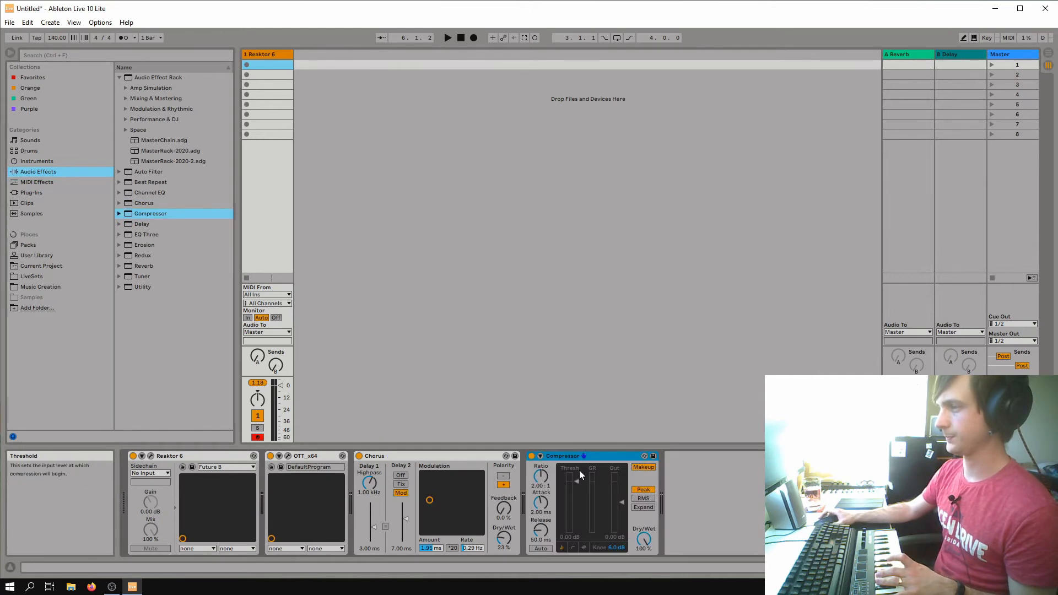
pyautogui.moveTo(626, 507); pyautogui.dragTo(626, 498)
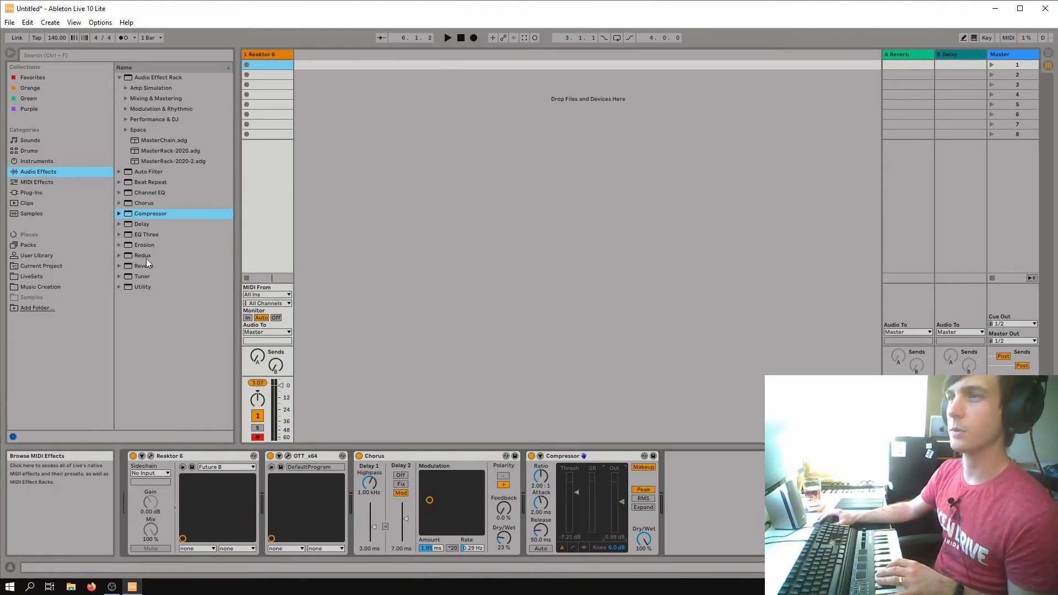
pyautogui.moveTo(148, 267); pyautogui.dragTo(632, 502)
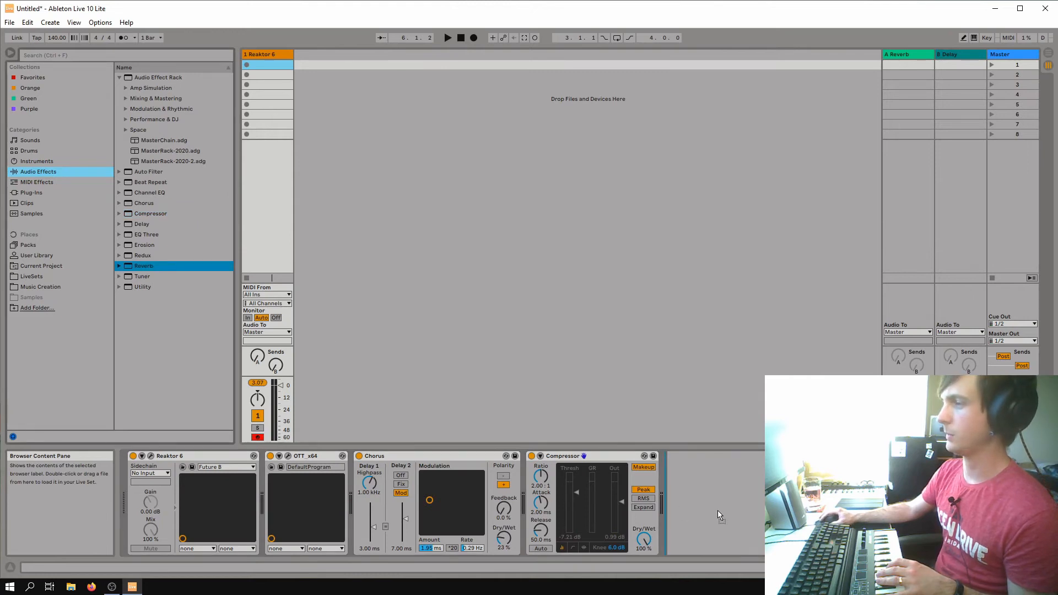
pyautogui.moveTo(718, 510); pyautogui.dragTo(717, 510)
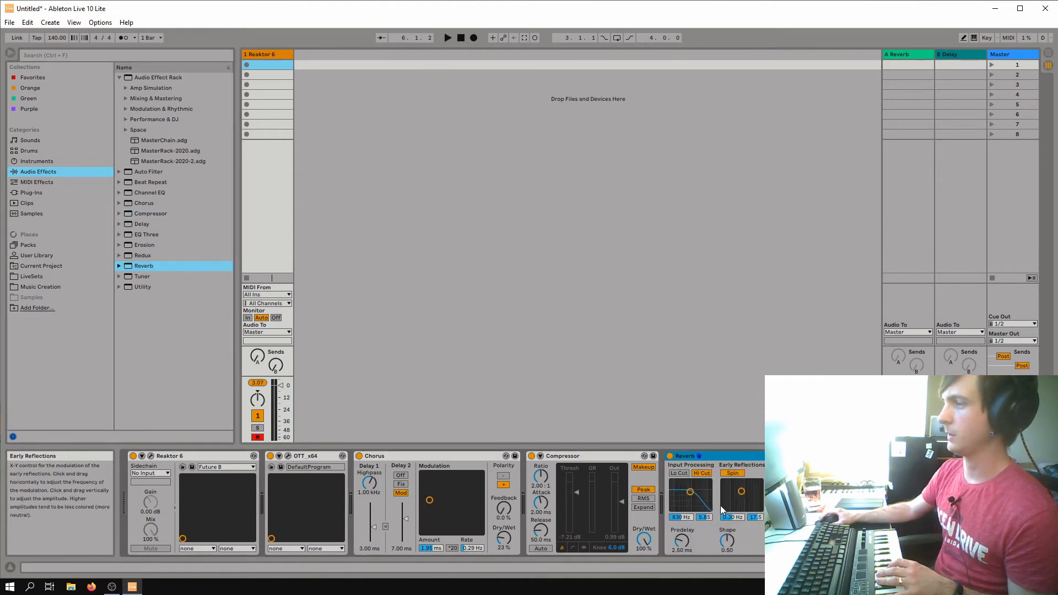
pyautogui.click(670, 456)
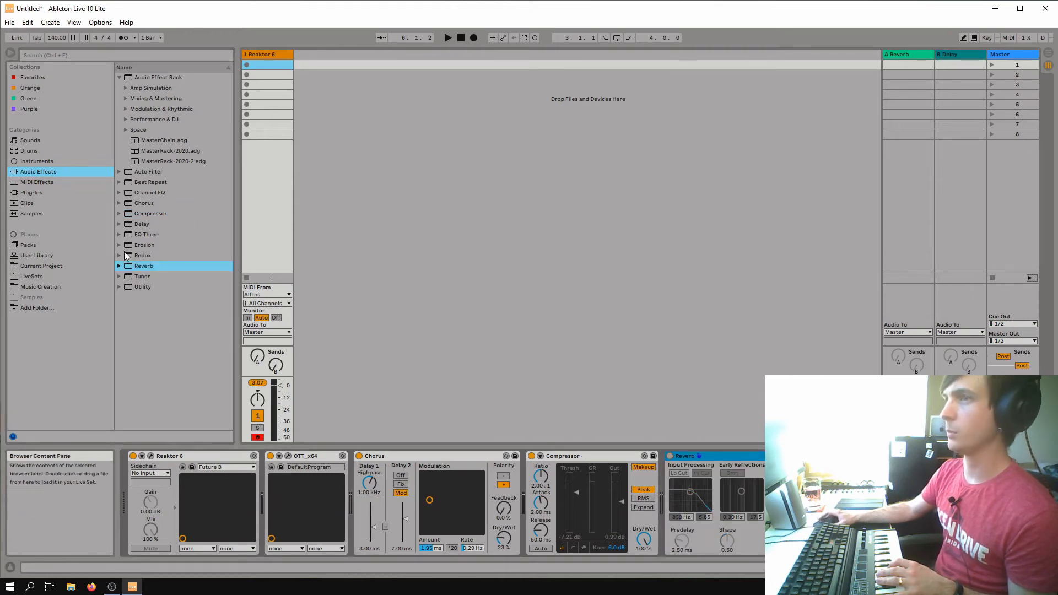
# Add MeldaProduction's MEqualizer to the Reaktor 6 track and lower the Compressor's output gain to -1.65 dB.
pyautogui.click(34, 193)
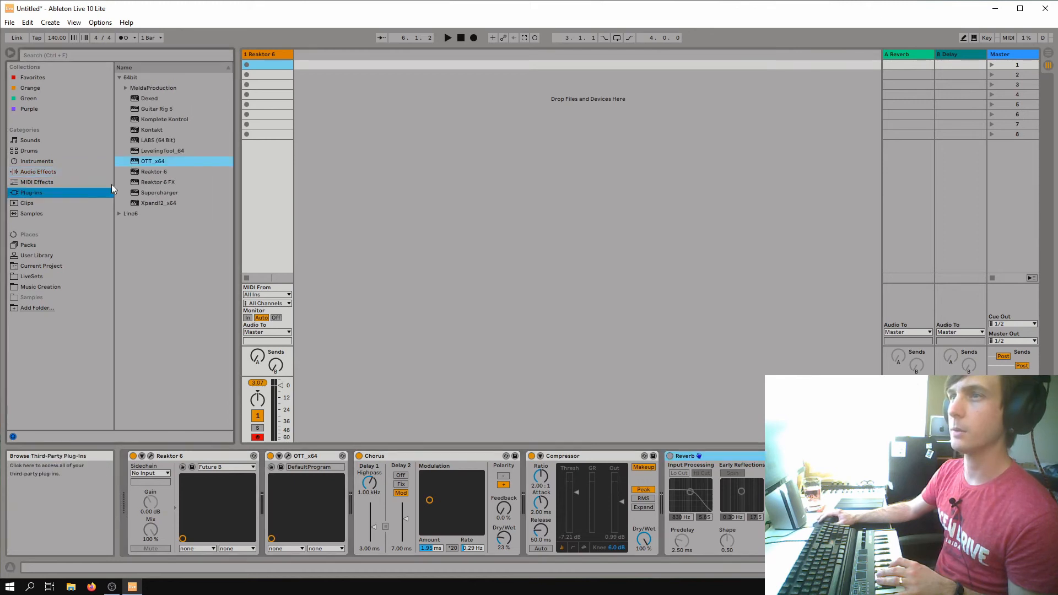
pyautogui.click(124, 88)
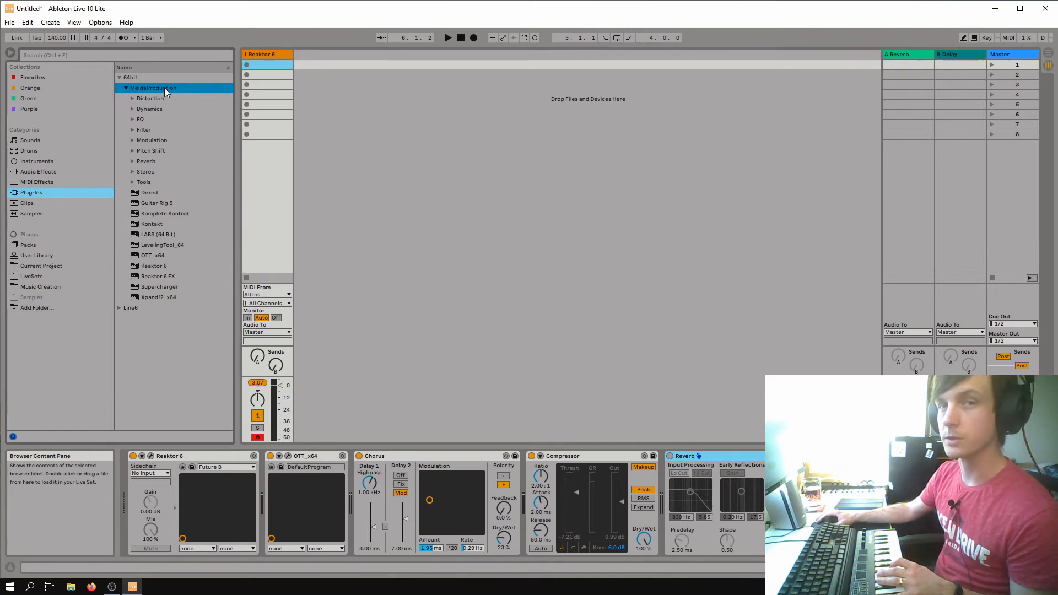
pyautogui.click(133, 119)
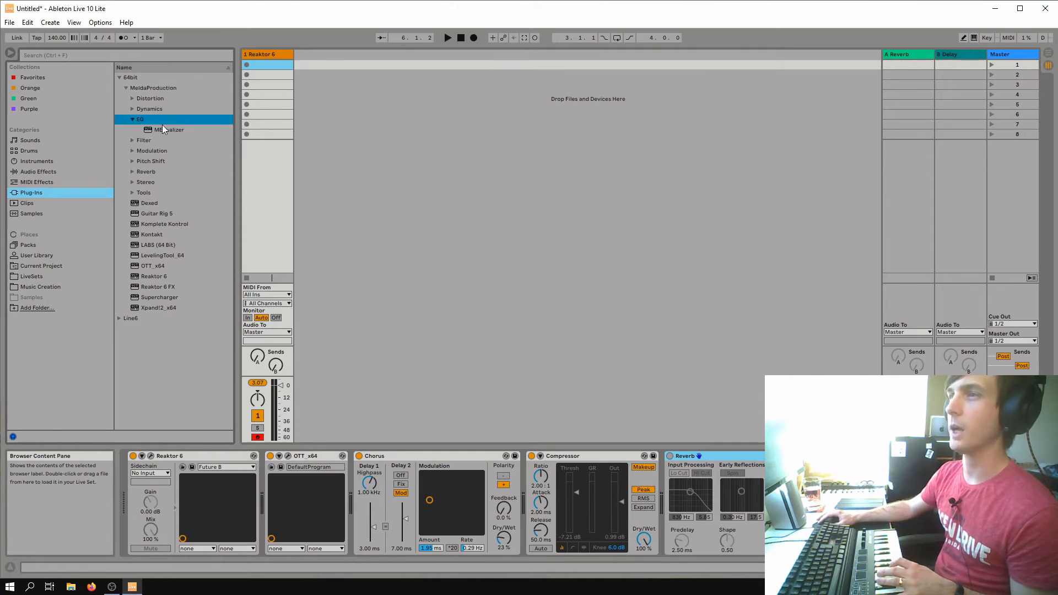
pyautogui.moveTo(163, 126); pyautogui.dragTo(281, 54)
pyautogui.moveTo(658, 142); pyautogui.dragTo(574, 149)
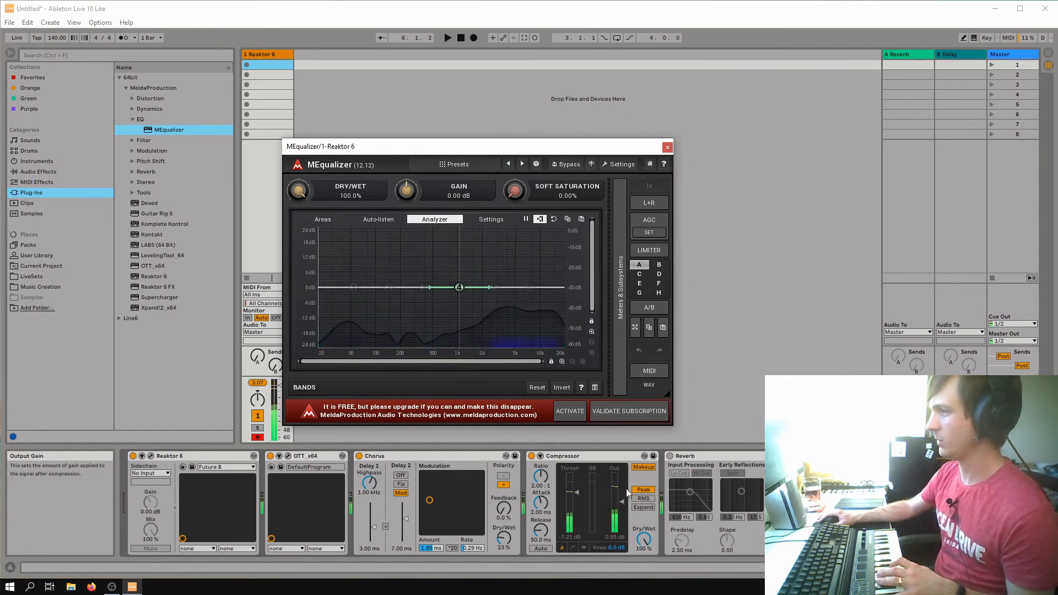
pyautogui.moveTo(623, 505); pyautogui.dragTo(623, 515)
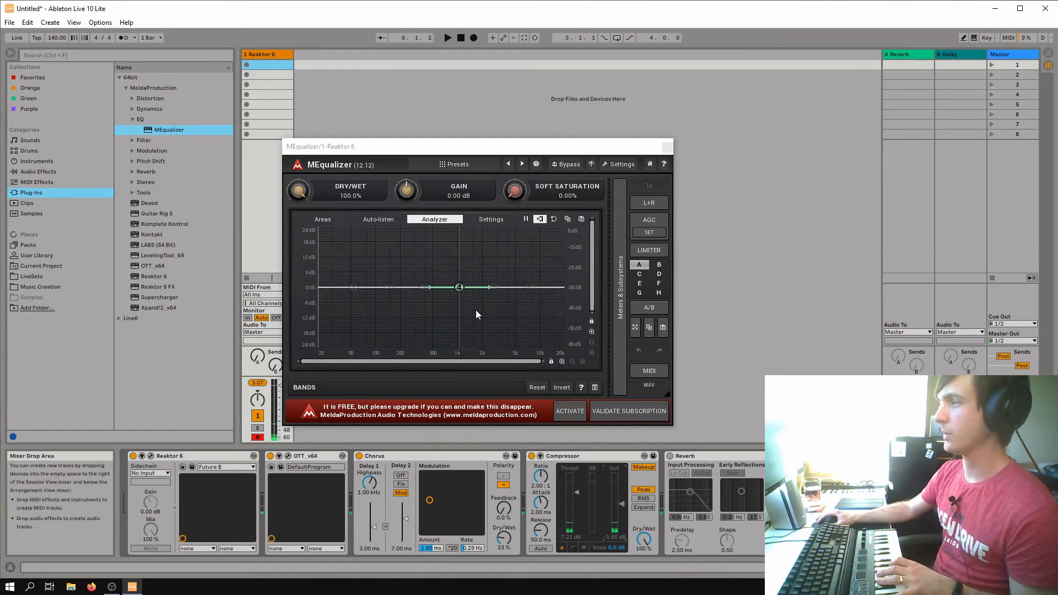
# Shape the MEqualizer curve with low and high cuts, boosts near 1 kHz and 5 kHz, and dips near 120 Hz and 700 Hz.
pyautogui.click(532, 288)
pyautogui.moveTo(530, 289); pyautogui.dragTo(542, 348)
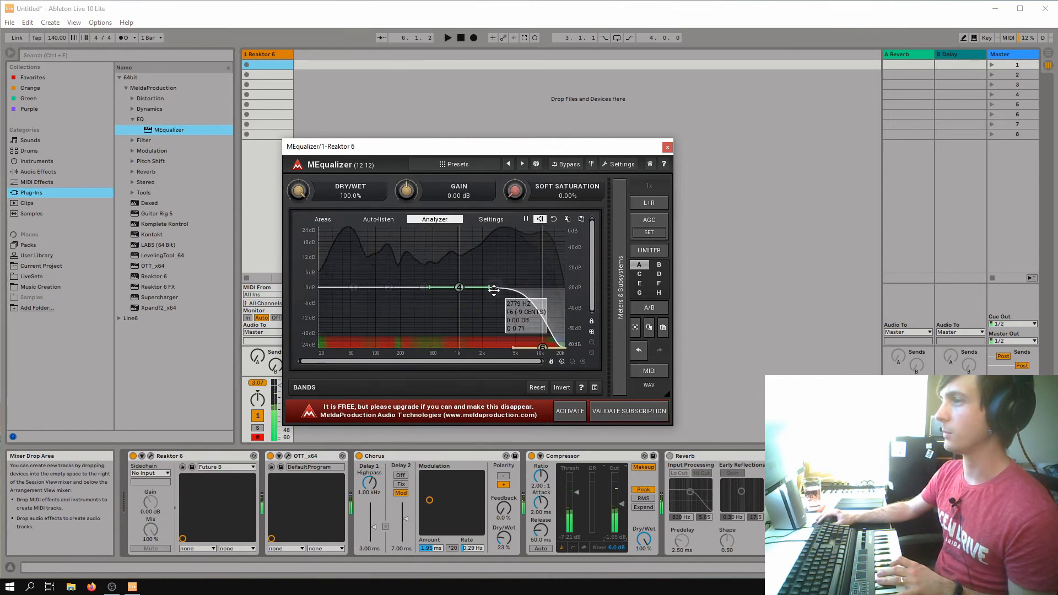
pyautogui.moveTo(494, 287); pyautogui.dragTo(518, 273)
pyautogui.moveTo(355, 288); pyautogui.dragTo(327, 342)
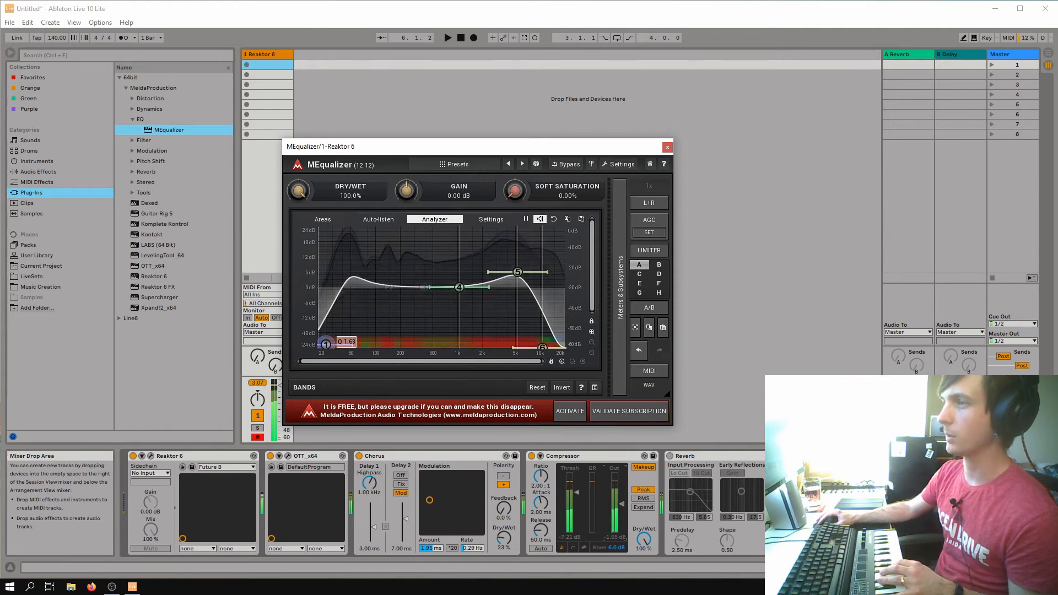
pyautogui.moveTo(424, 287); pyautogui.dragTo(464, 270)
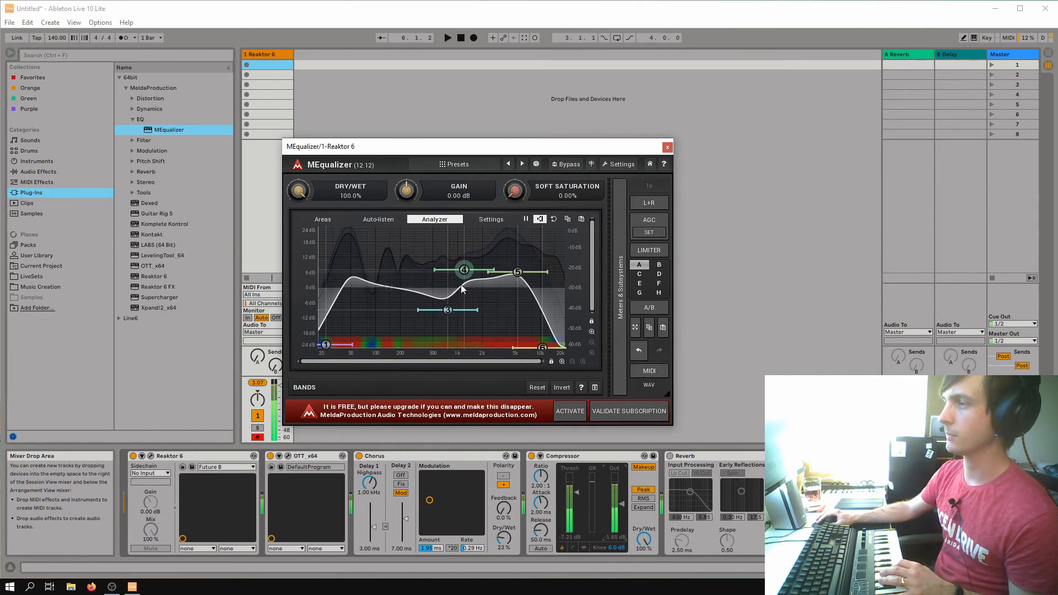
pyautogui.doubleClick(389, 287)
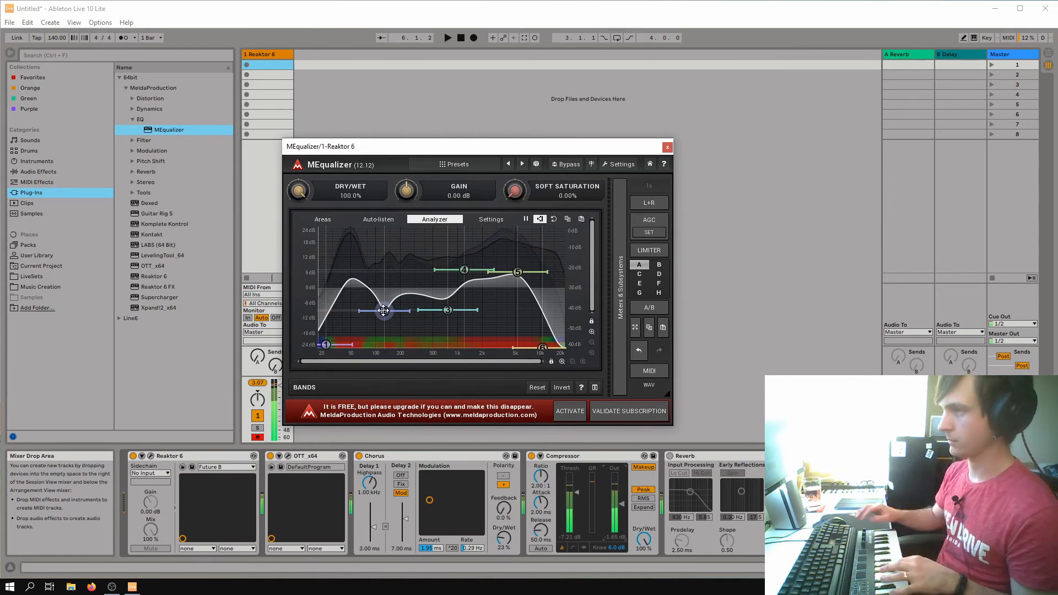
# Reopen the Reaktor synth, review the LFO and auxiliary envelope modulation routings, and readjust the modifier's Drive.
pyautogui.click(151, 456)
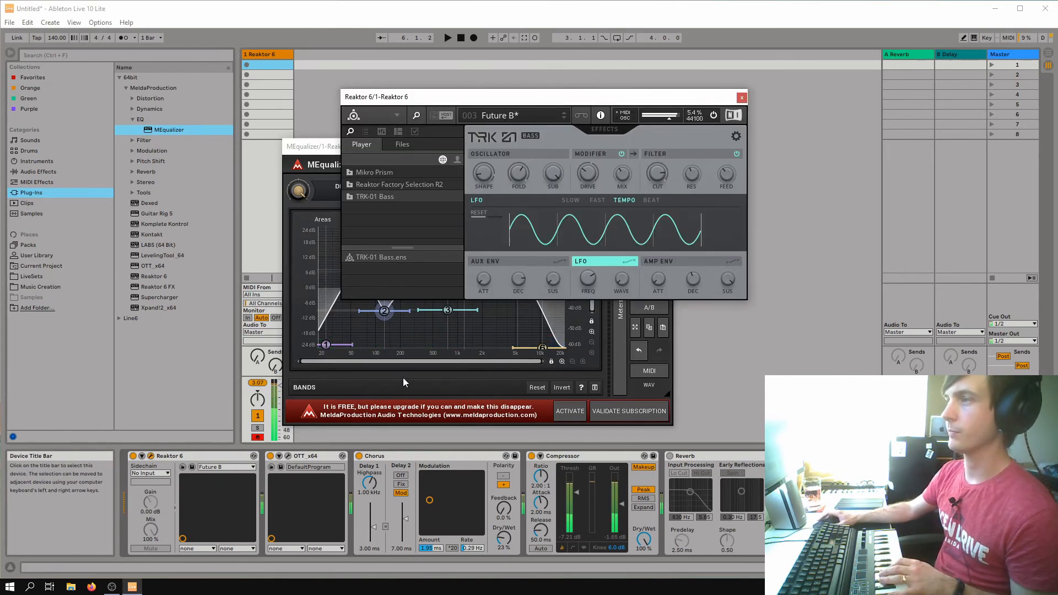
pyautogui.moveTo(419, 97); pyautogui.dragTo(553, 115)
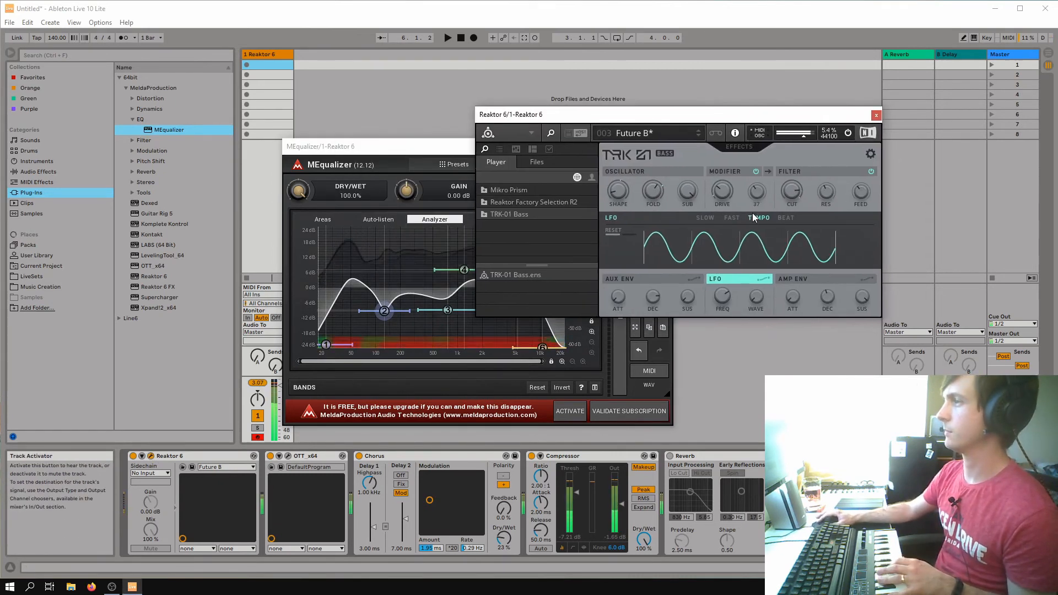
pyautogui.click(731, 171)
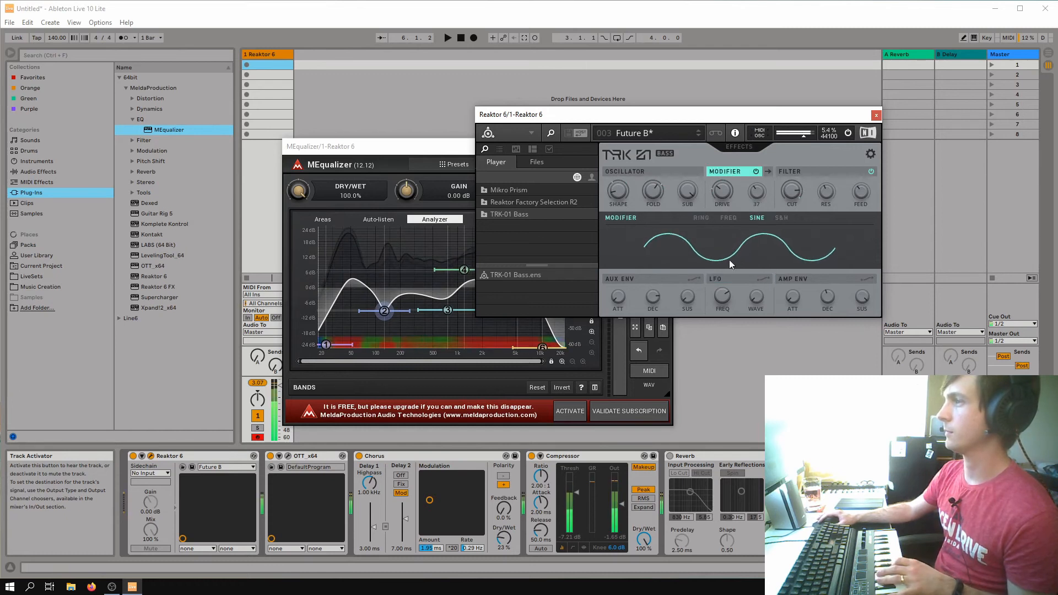
pyautogui.click(728, 280)
pyautogui.click(765, 279)
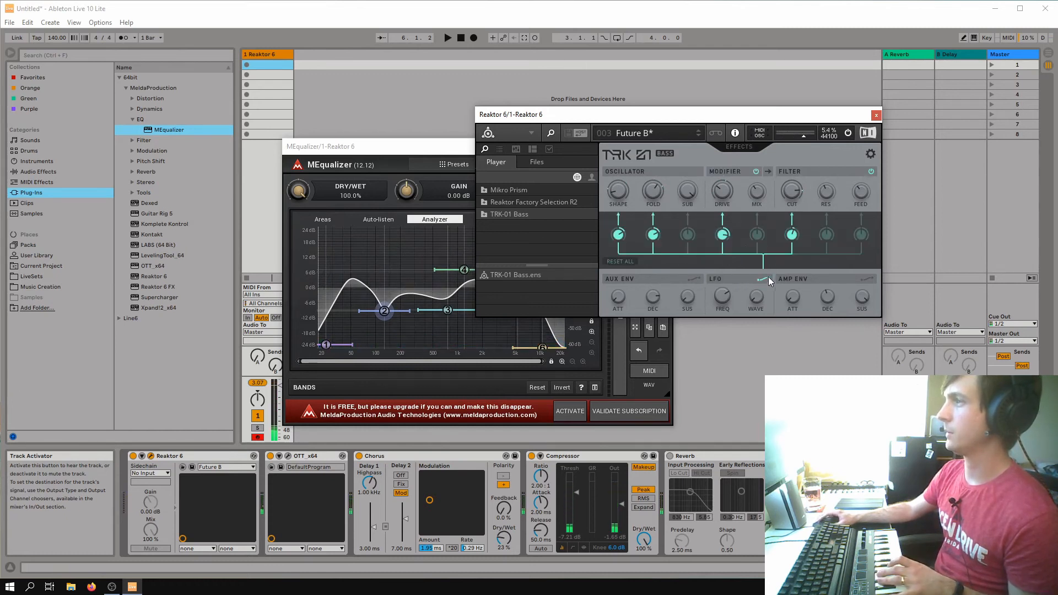
pyautogui.moveTo(721, 191)
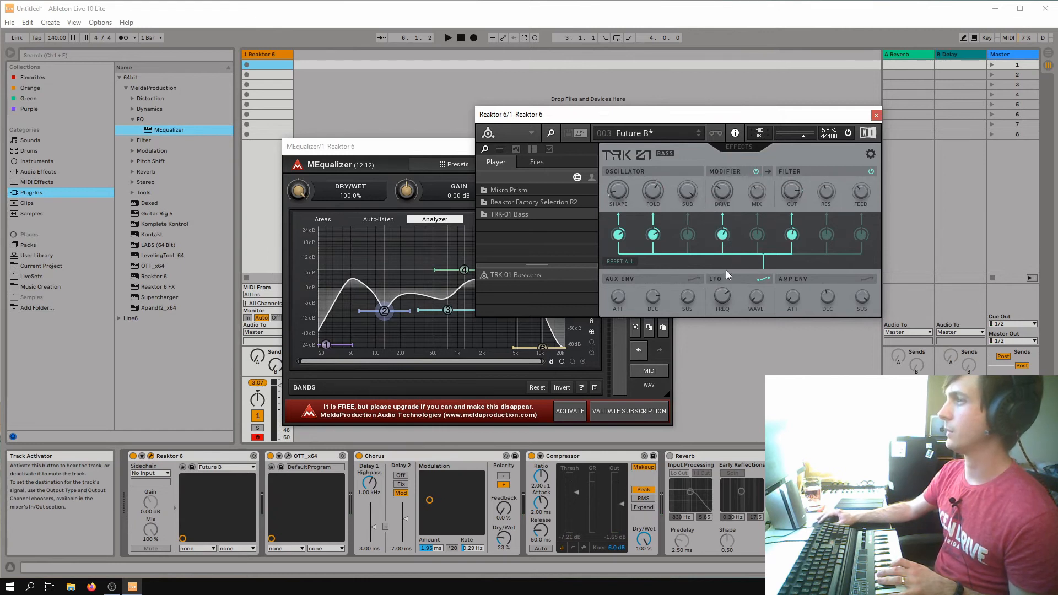
pyautogui.click(695, 279)
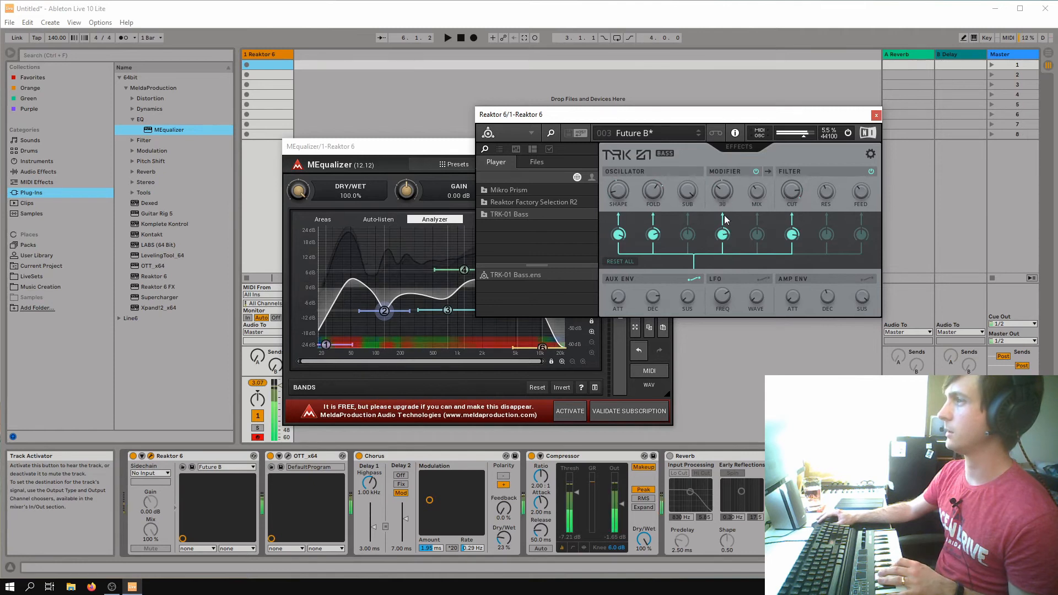
pyautogui.moveTo(728, 190); pyautogui.dragTo(722, 193)
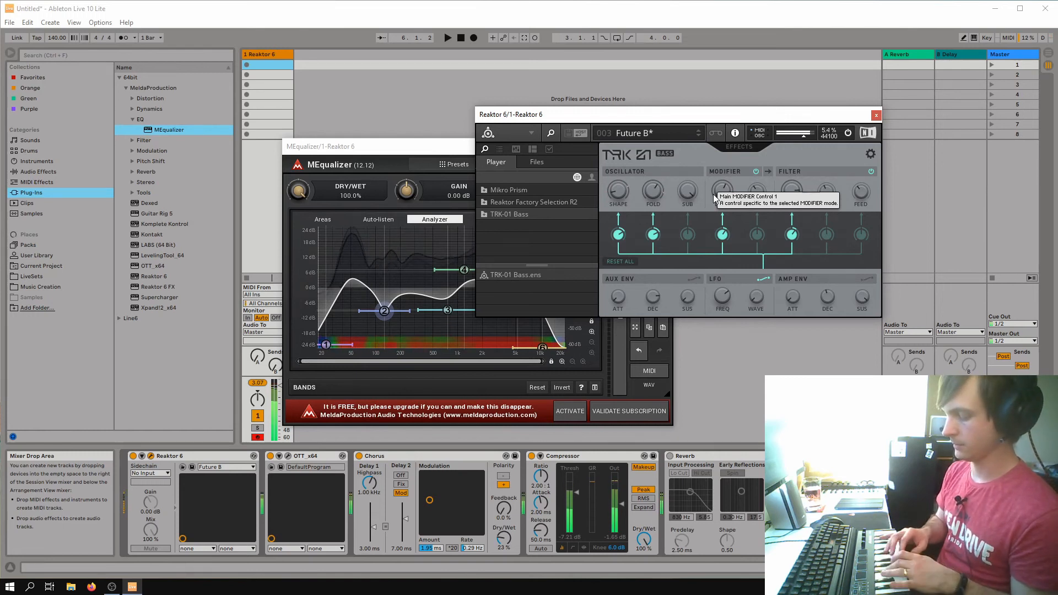
# Close the Reaktor and MEqualizer windows and move the Reverb after MEqualizer in the device chain.
pyautogui.click(875, 115)
pyautogui.moveTo(671, 147); pyautogui.dragTo(659, 121)
pyautogui.click(655, 121)
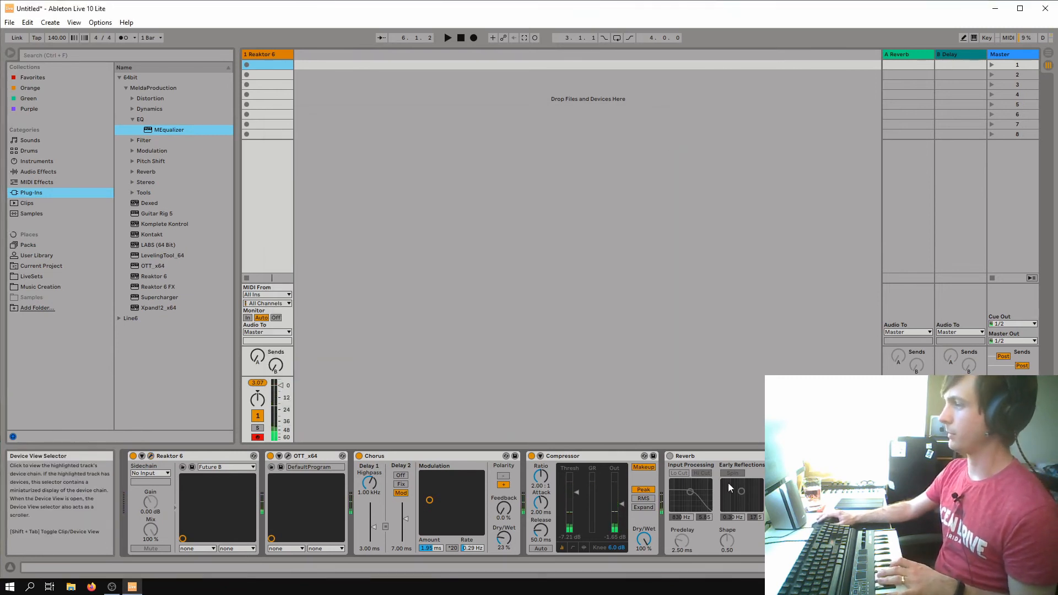
pyautogui.moveTo(816, 457); pyautogui.dragTo(1017, 484)
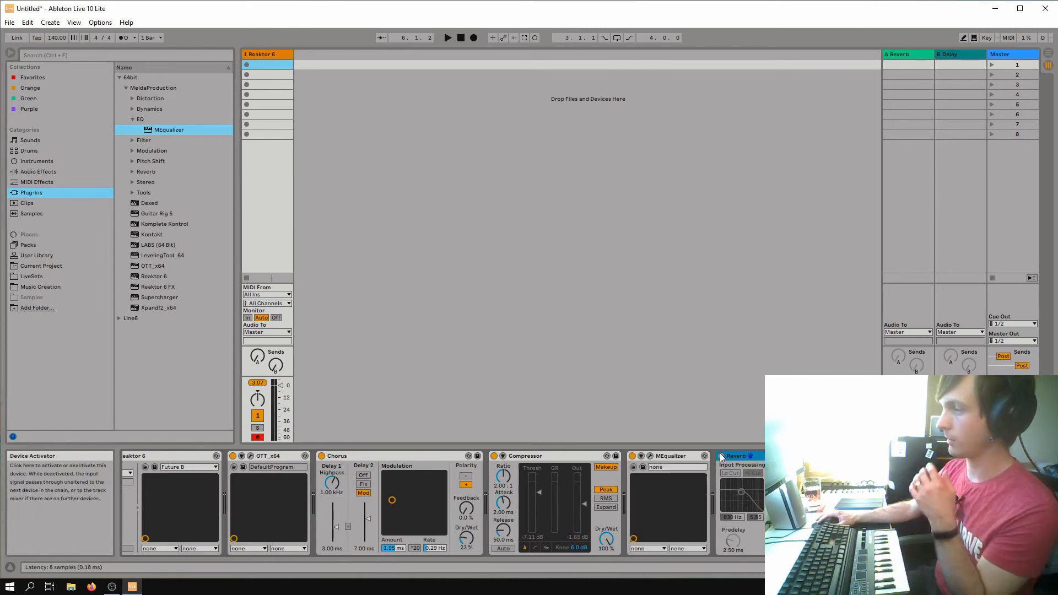
# Enable the Reverb's input low and high cuts and raise the band's centre frequency to about 8.62 kHz.
pyautogui.click(753, 472)
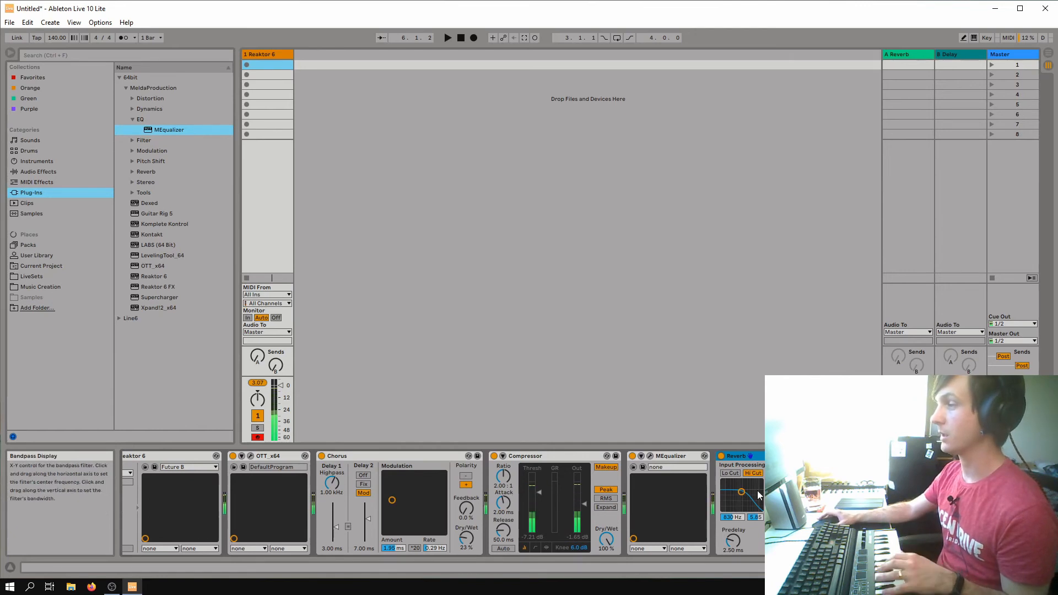
pyautogui.moveTo(741, 492); pyautogui.dragTo(747, 491)
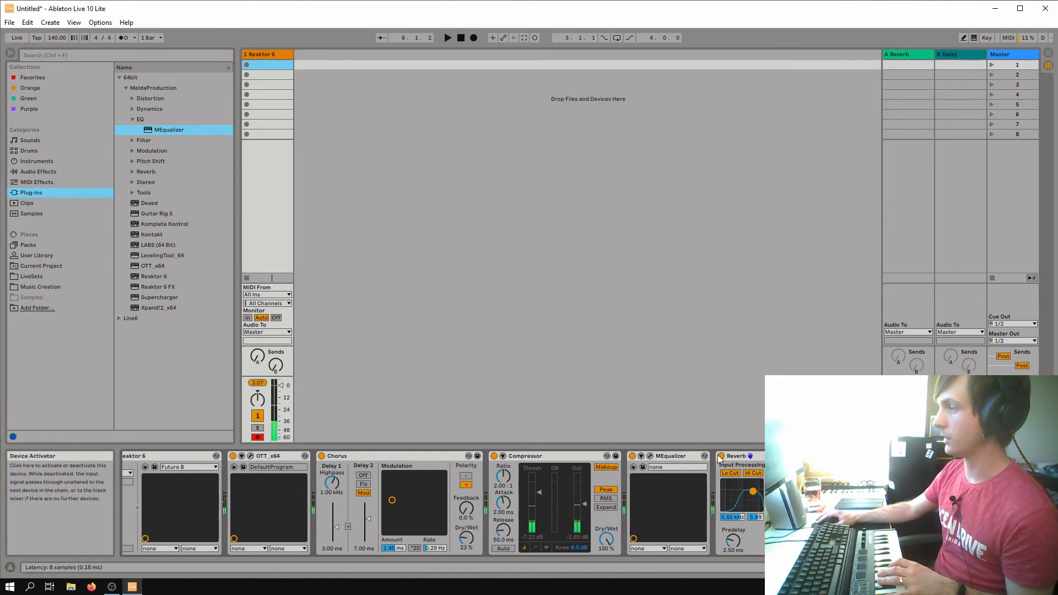
pyautogui.moveTo(754, 490); pyautogui.dragTo(756, 491)
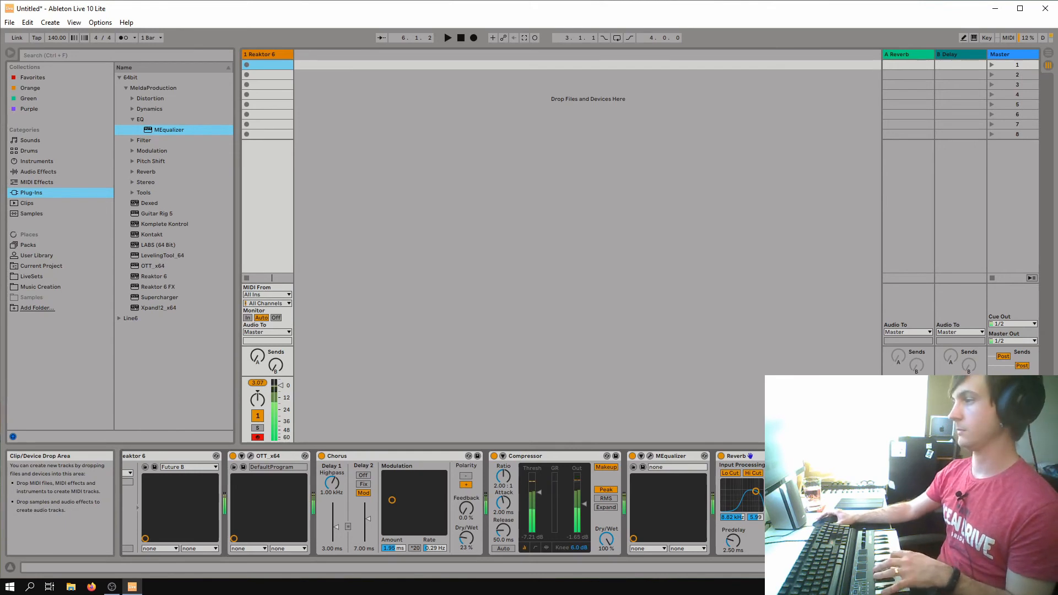
# Insert a MIDI track beside the Reaktor 6 track and arm it for recording.
pyautogui.scroll(2, 397, 485)
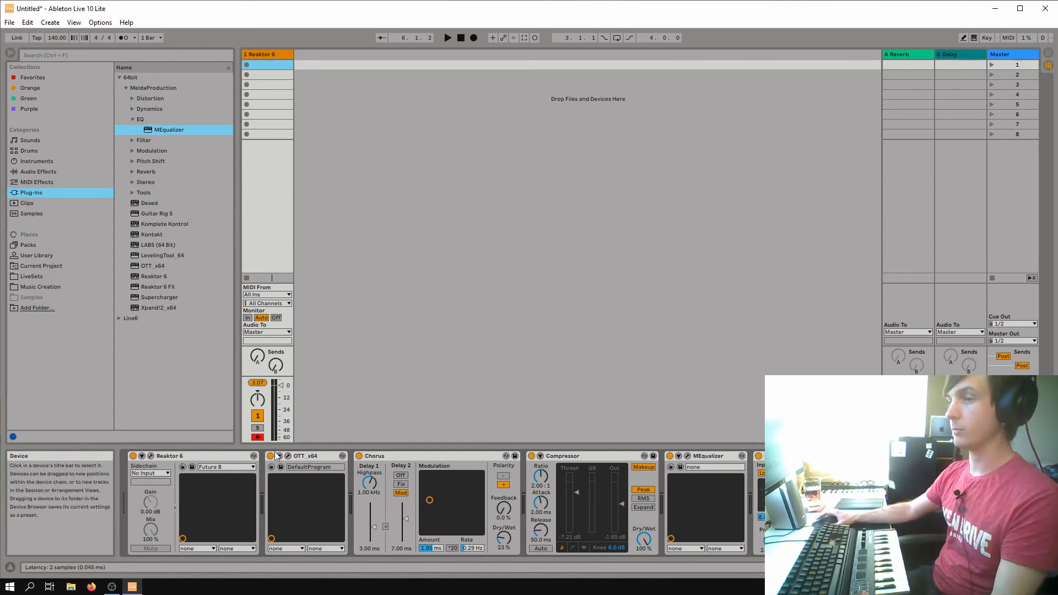
pyautogui.click(191, 457)
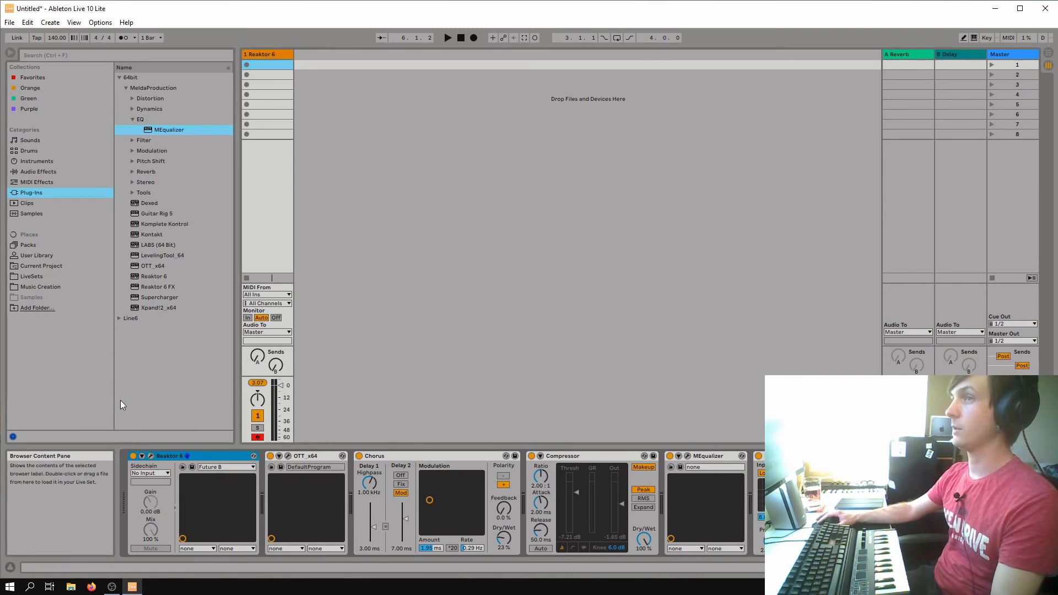
pyautogui.rightClick(309, 58)
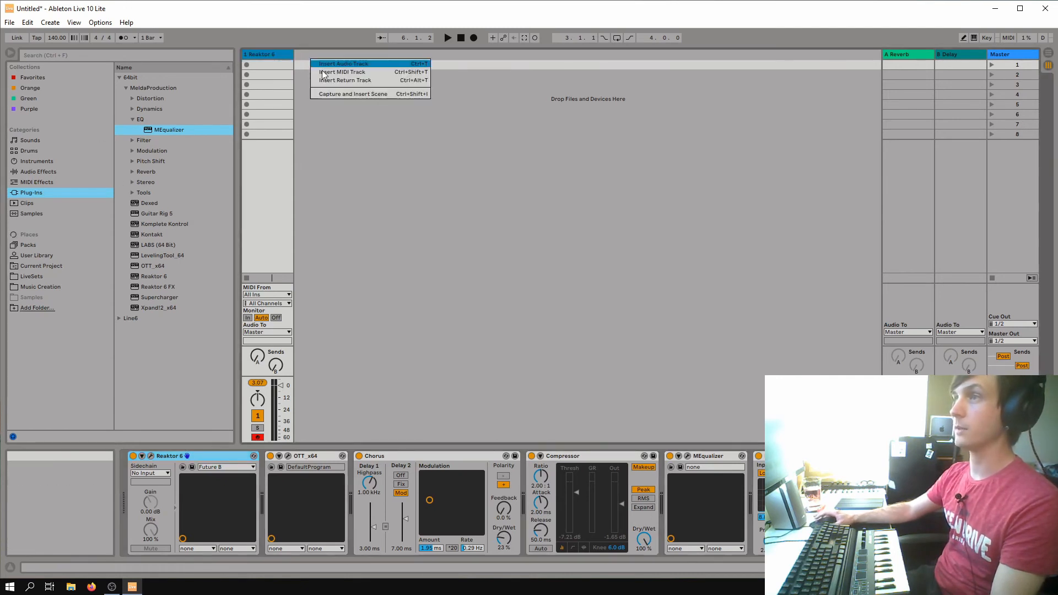
pyautogui.click(408, 133)
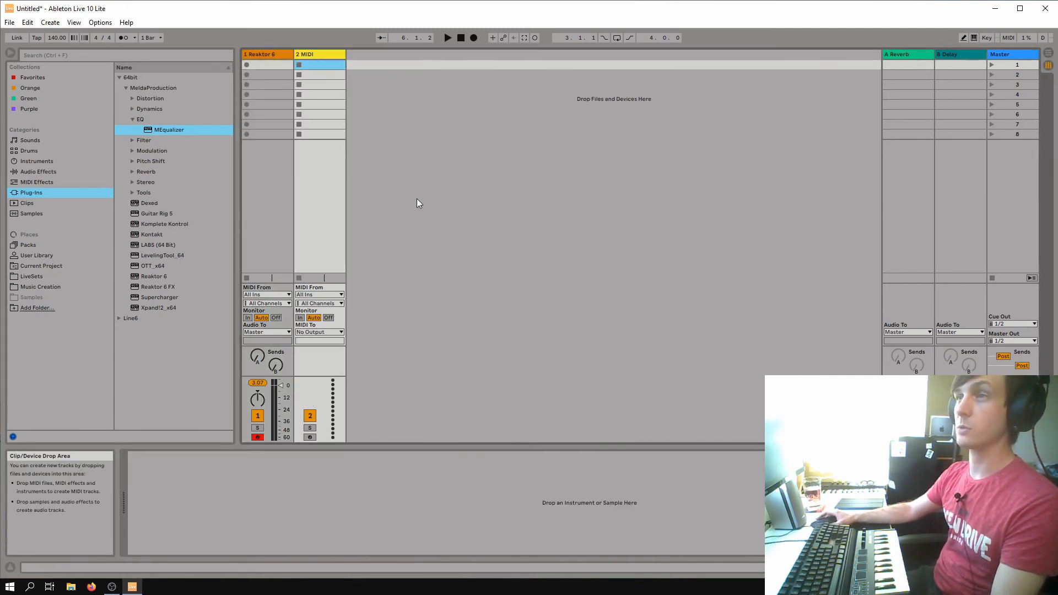
pyautogui.click(279, 54)
pyautogui.click(304, 55)
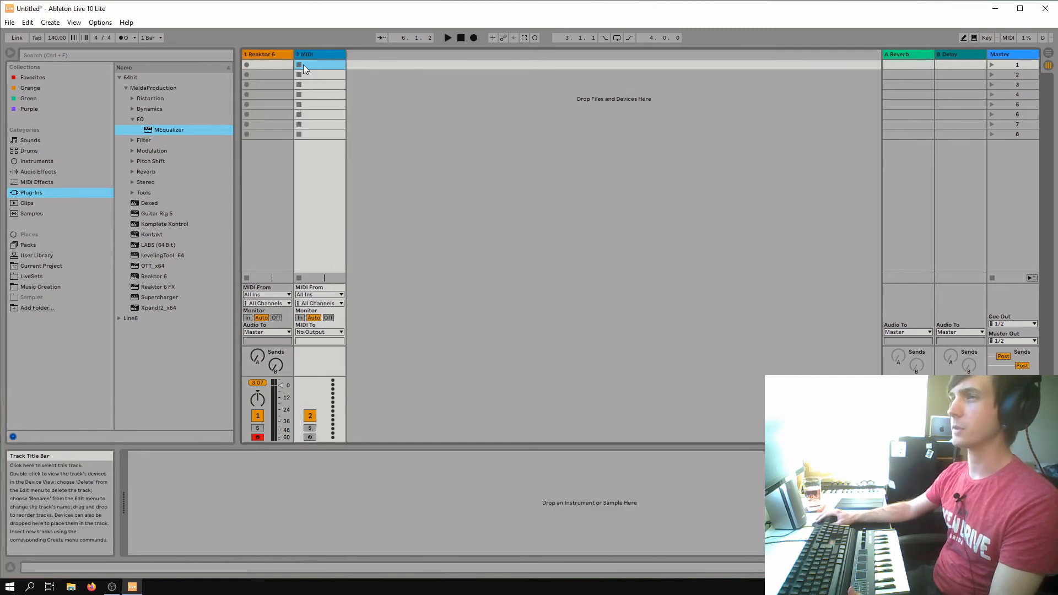
pyautogui.click(306, 438)
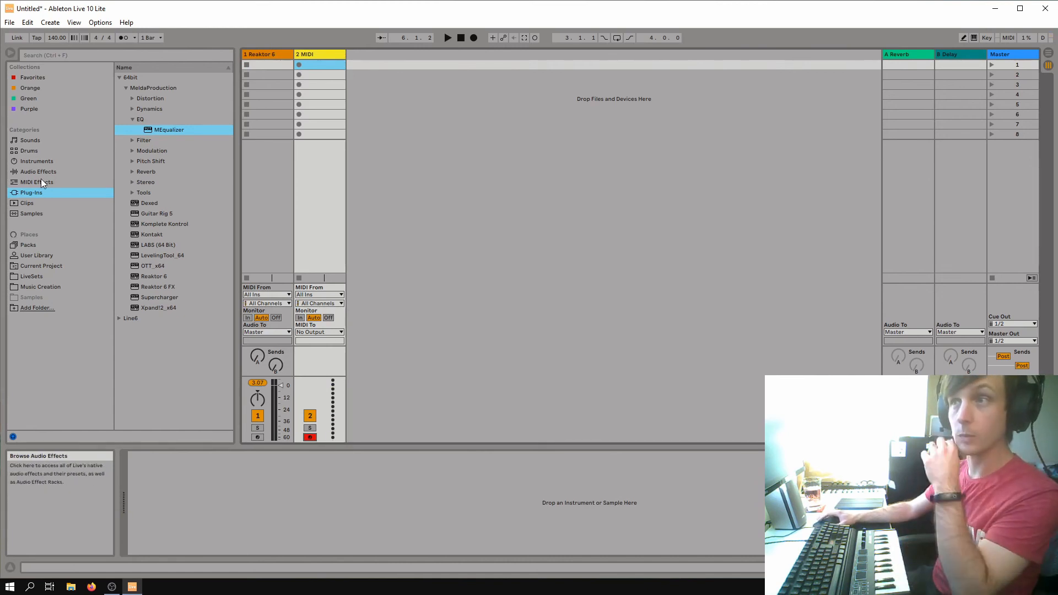
# Browse the Instrument Rack presets and add an empty Instrument Rack to the new MIDI track.
pyautogui.click(38, 162)
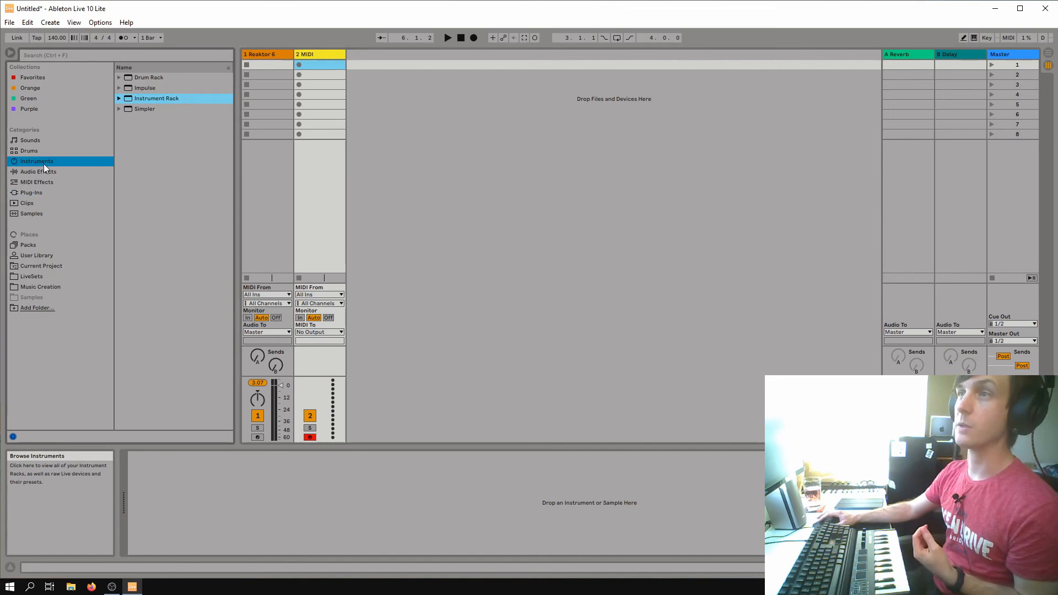
pyautogui.moveTo(145, 99); pyautogui.dragTo(165, 96)
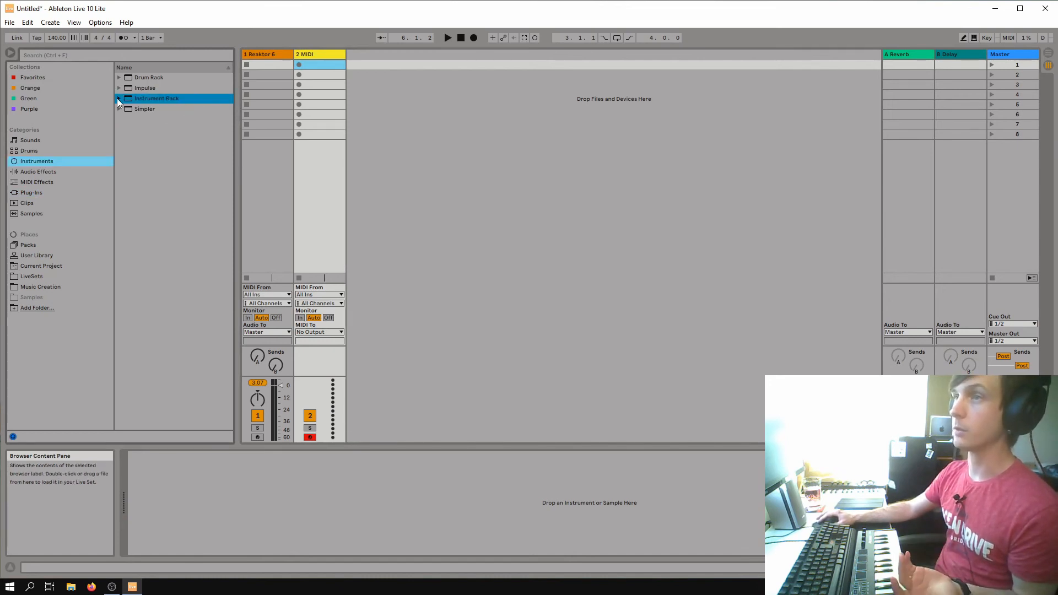
pyautogui.click(118, 98)
pyautogui.click(135, 122)
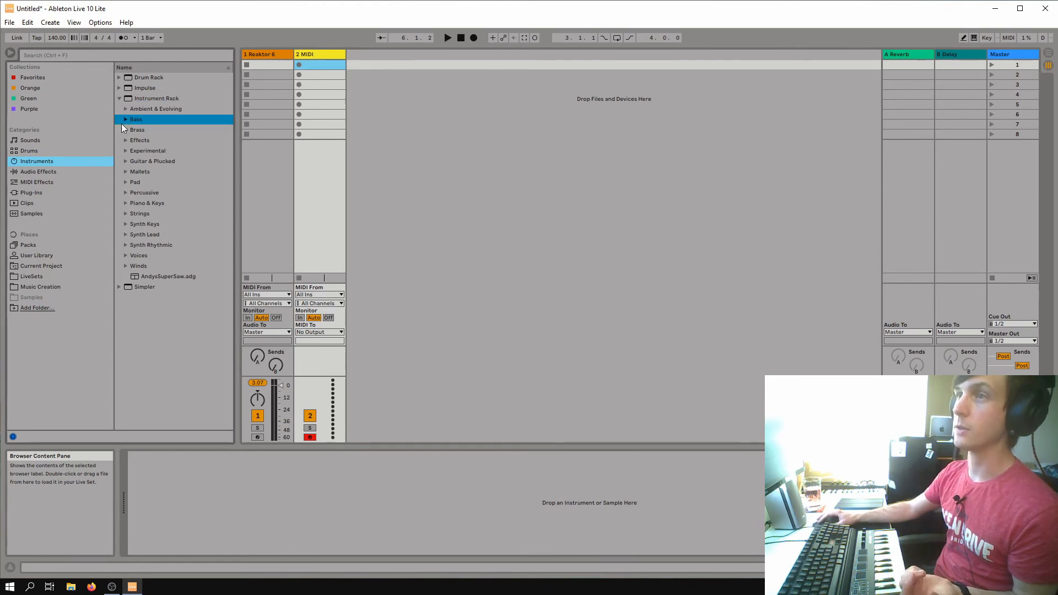
pyautogui.click(127, 119)
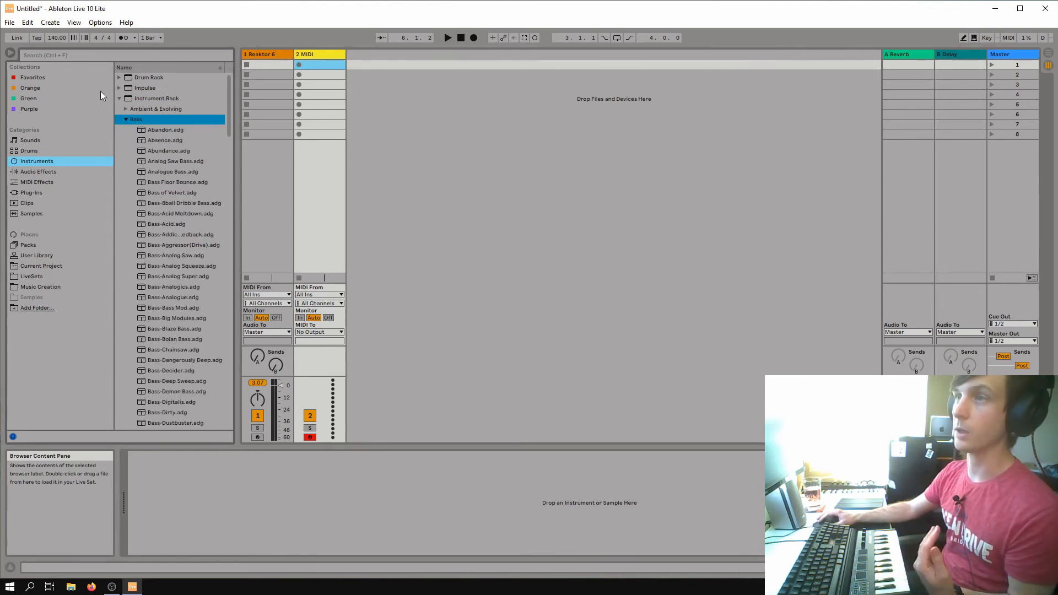
pyautogui.click(126, 119)
pyautogui.moveTo(143, 98); pyautogui.dragTo(183, 477)
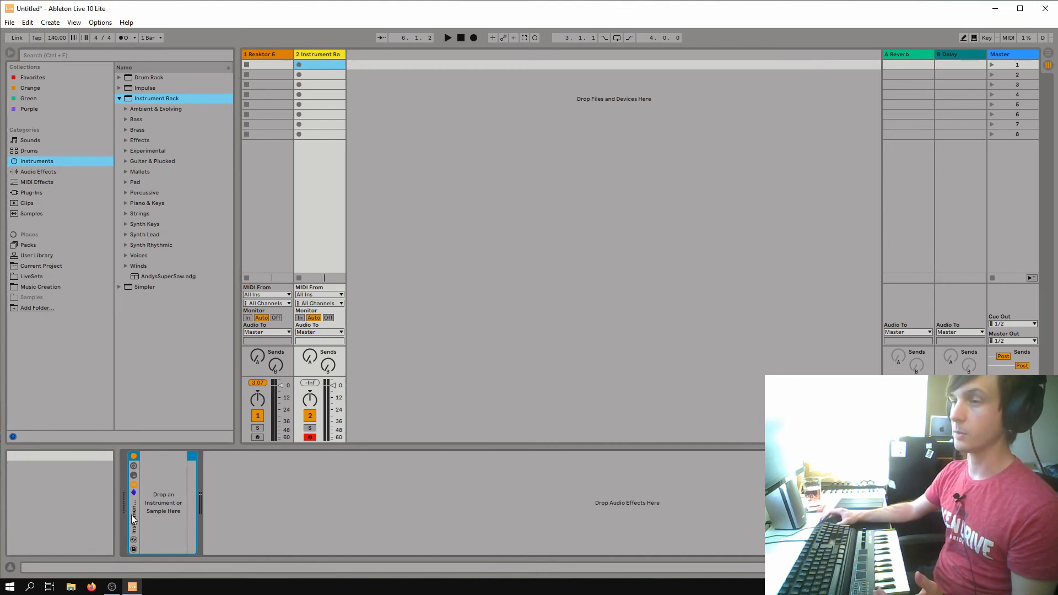
# Copy the whole device chain from the Reaktor 6 track into the empty Instrument Rack.
pyautogui.click(272, 55)
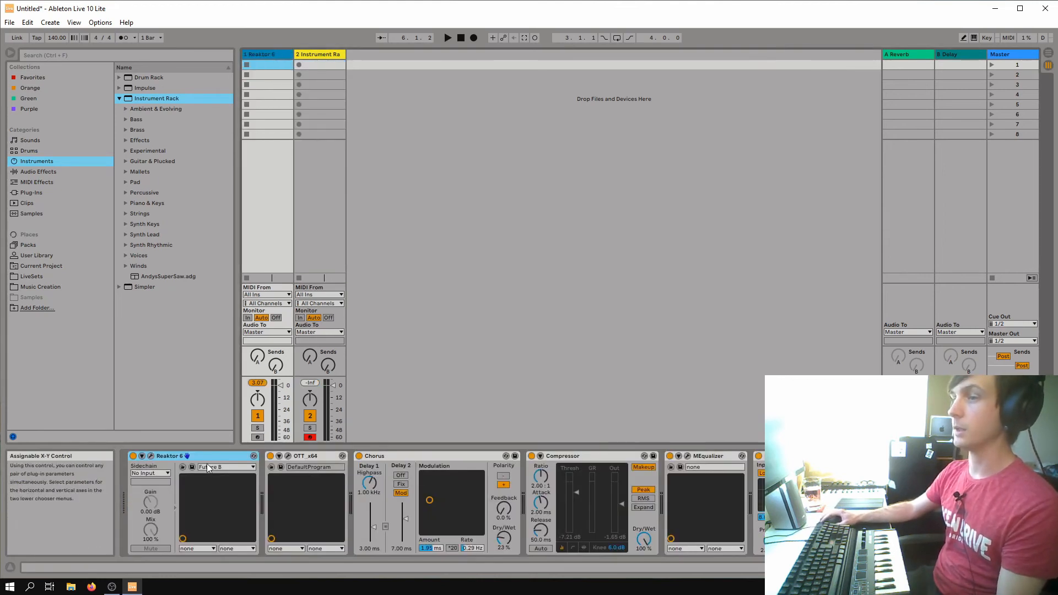
pyautogui.hotkey('ctrl', 'a')
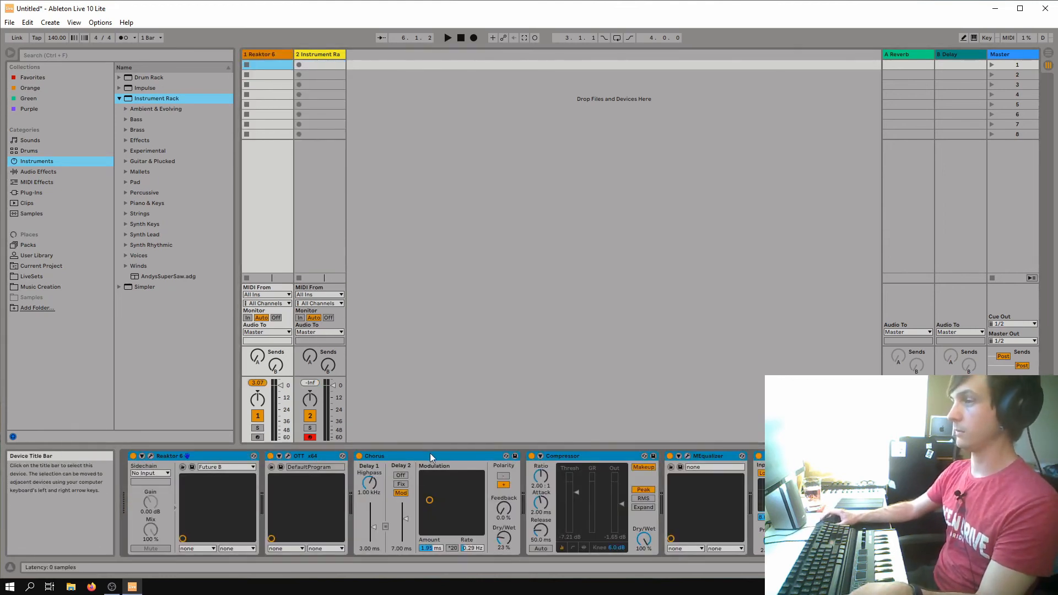
pyautogui.click(307, 53)
pyautogui.click(167, 487)
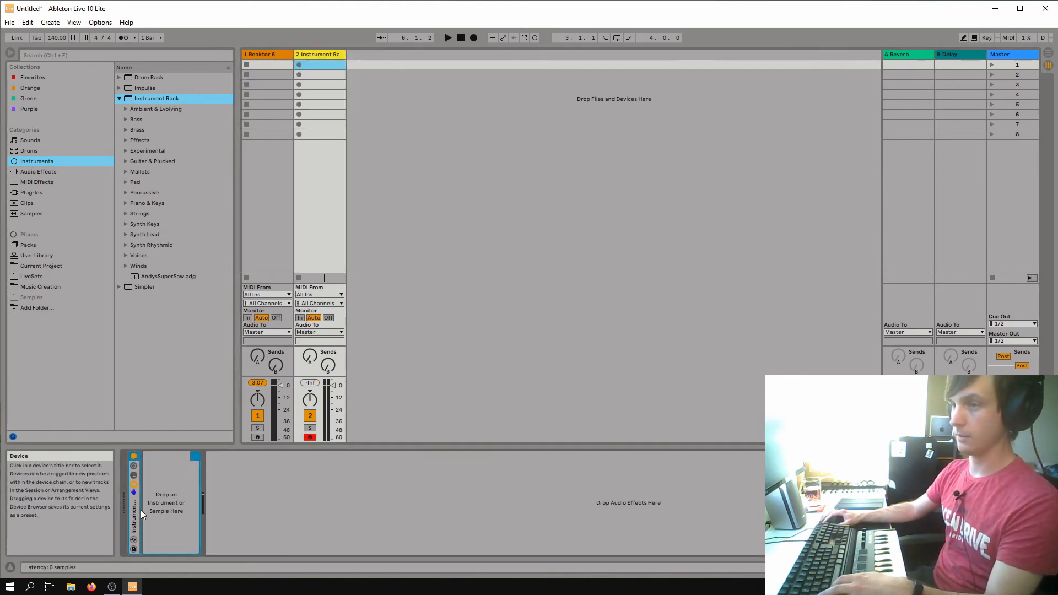
pyautogui.hotkey('ctrl', 'v')
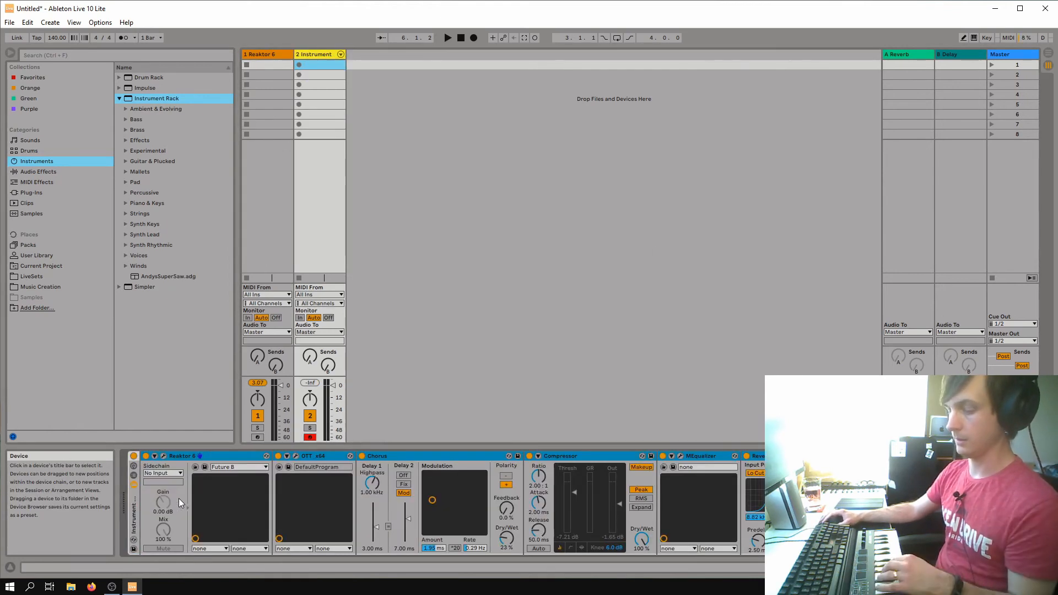
# Show the Instrument Rack's chain list and duplicate its Reaktor 6 chain.
pyautogui.click(134, 474)
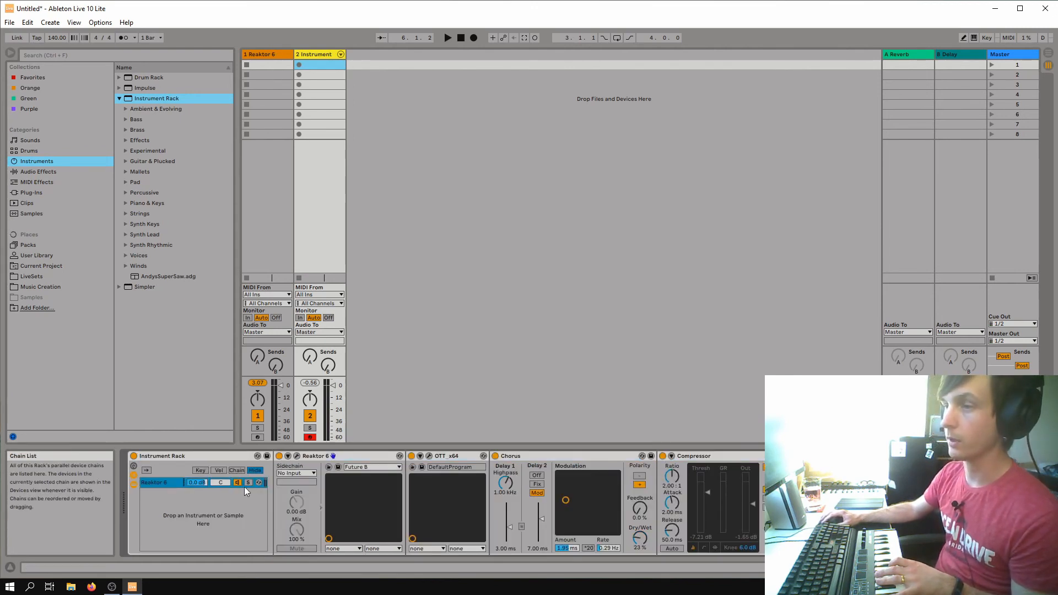
pyautogui.rightClick(167, 484)
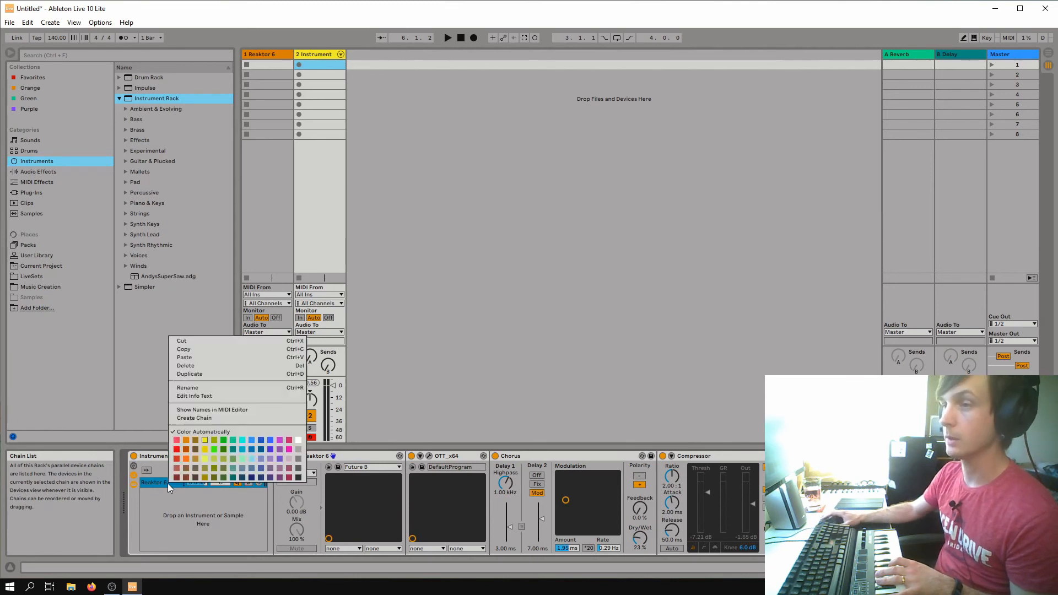
pyautogui.click(200, 374)
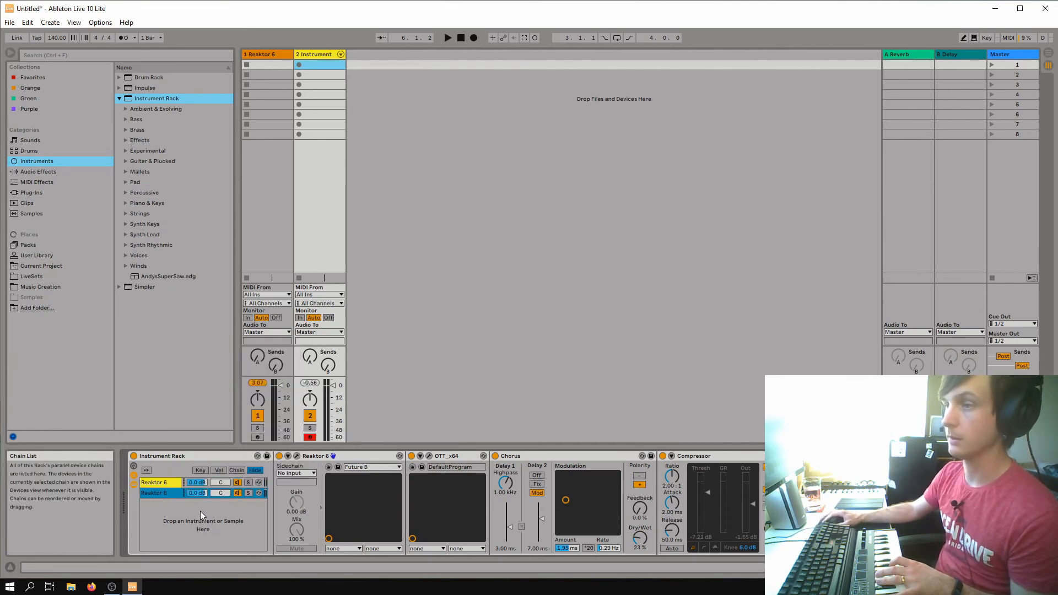
# Set both Reaktor 6 chains' volumes to -5.0 dB, muting the first chain for comparison and reactivating it.
pyautogui.click(238, 483)
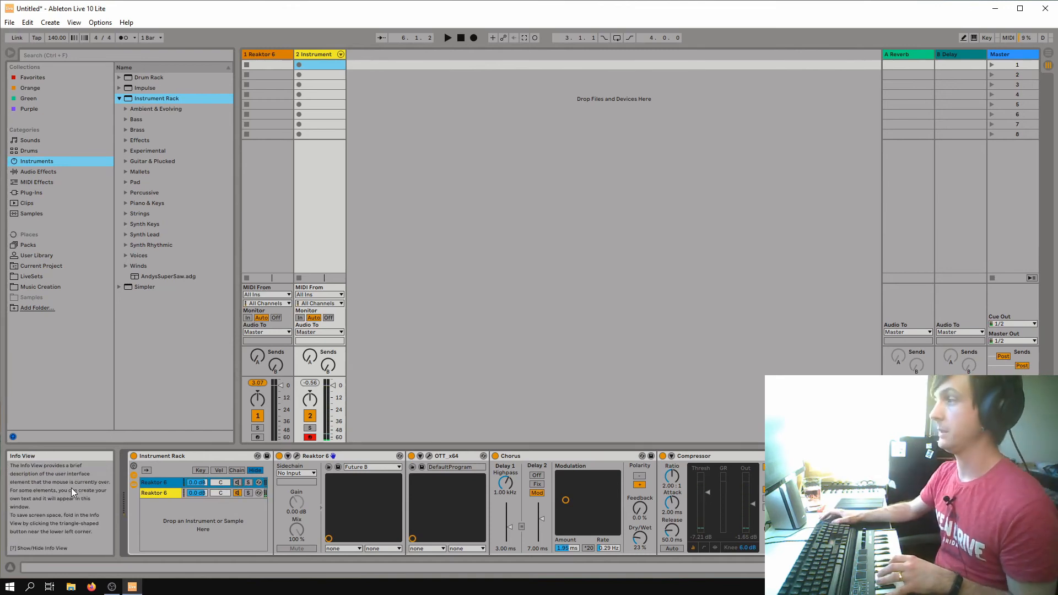
pyautogui.click(173, 491)
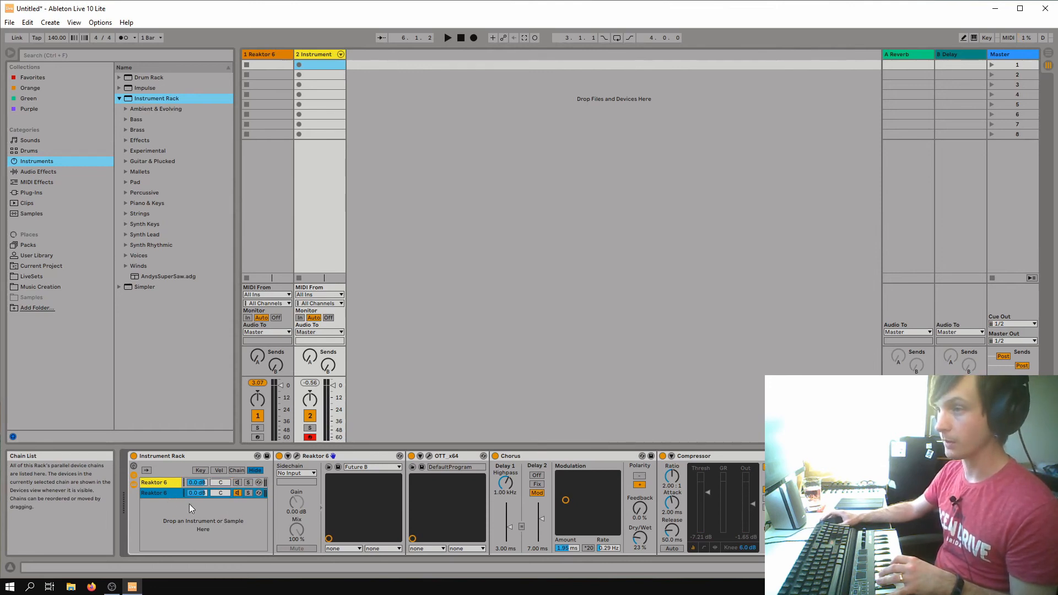
pyautogui.moveTo(202, 483); pyautogui.dragTo(206, 489)
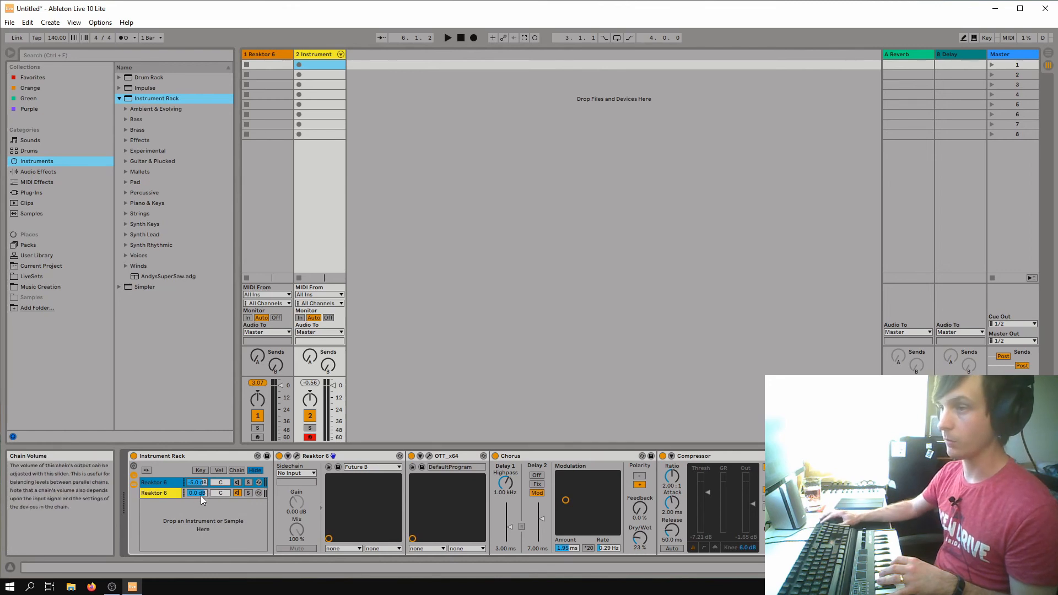
pyautogui.click(201, 494)
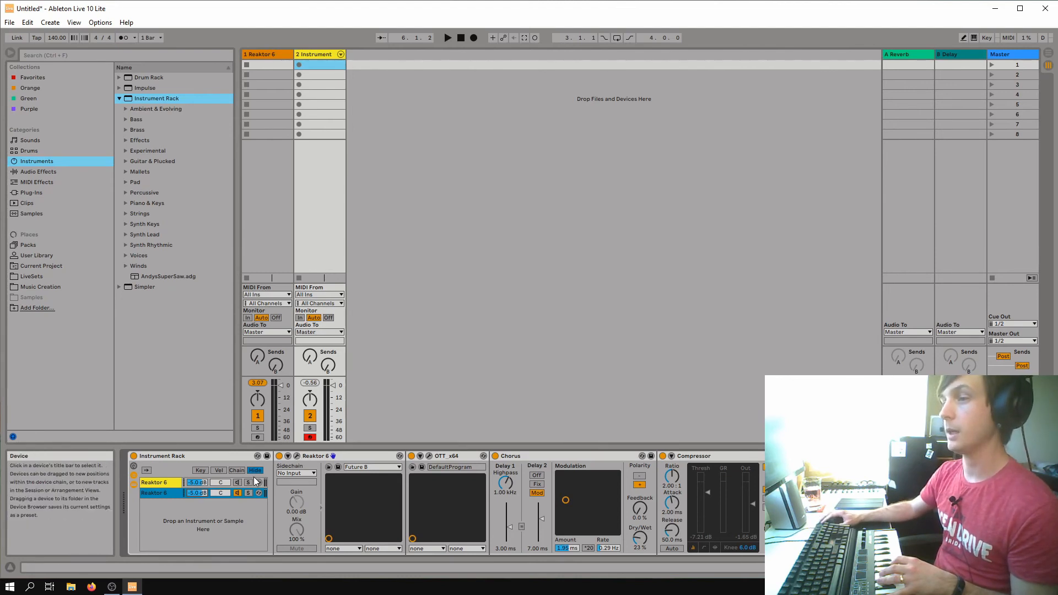
pyautogui.click(238, 483)
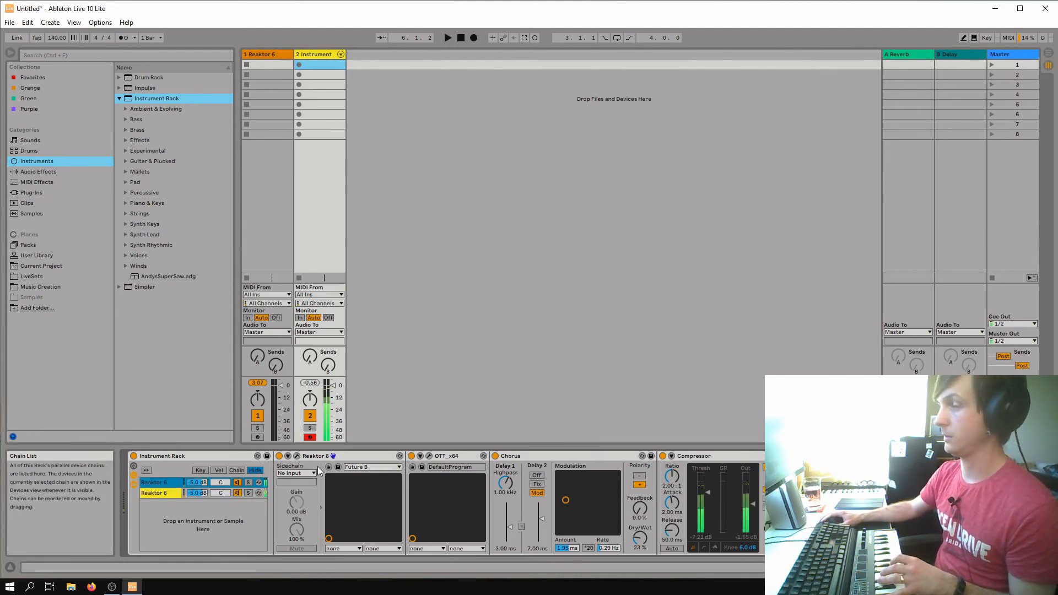
# Open Reaktor in the first rack chain and switch its TRK-01 oscillator to FM mode.
pyautogui.click(297, 456)
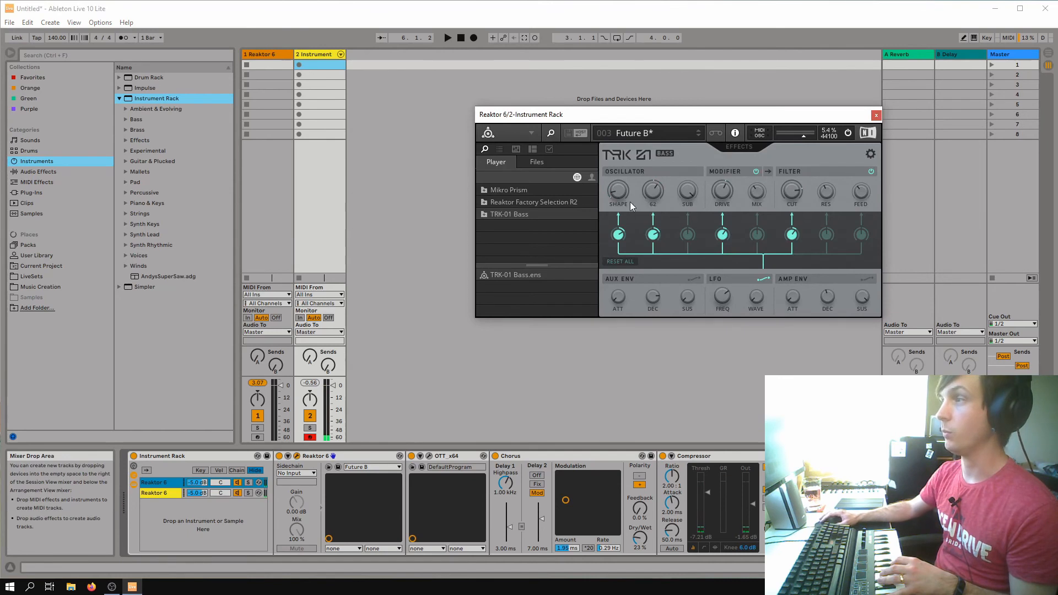
pyautogui.click(674, 174)
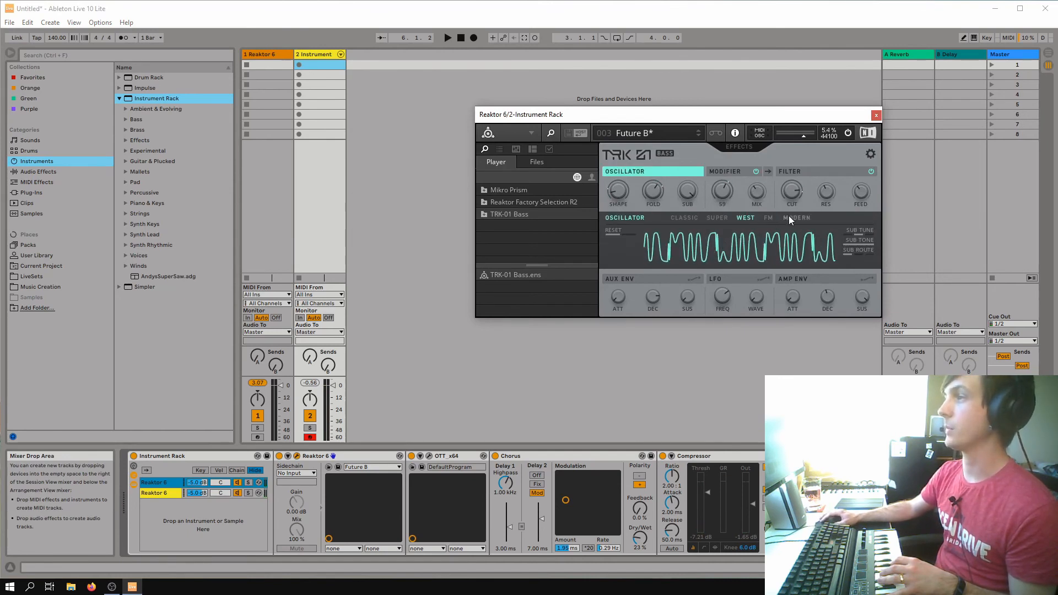
pyautogui.click(789, 217)
pyautogui.click(766, 222)
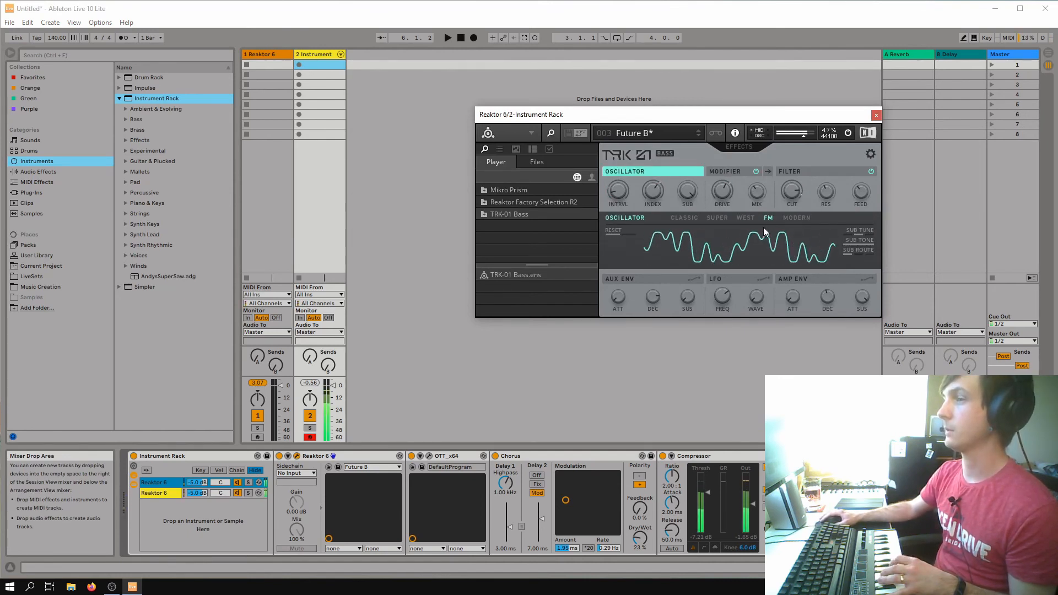
# Adjust the FM oscillator's Index, Interval to about 65, modifier Drive to about 77 and filter cutoff, and close the Reaktor window.
pyautogui.moveTo(654, 192); pyautogui.dragTo(623, 150)
pyautogui.moveTo(618, 191); pyautogui.dragTo(623, 171)
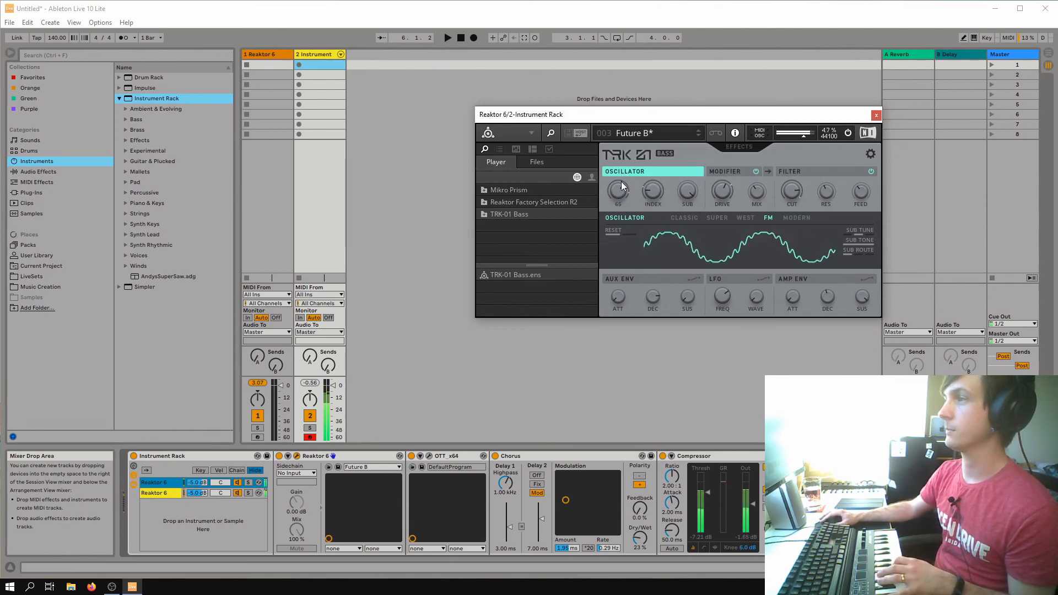
pyautogui.moveTo(728, 187); pyautogui.dragTo(729, 165)
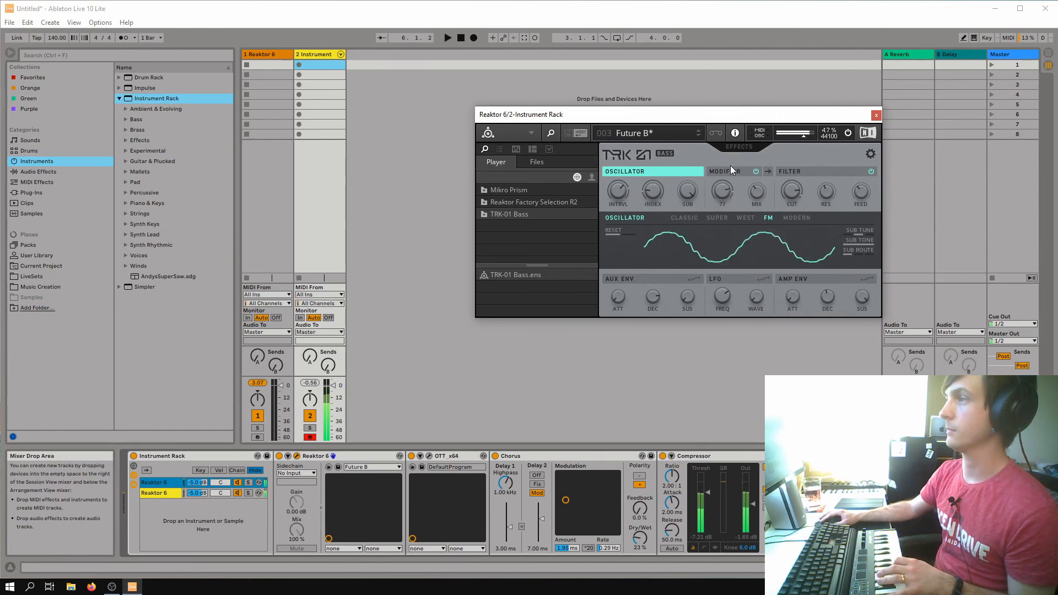
pyautogui.click(791, 193)
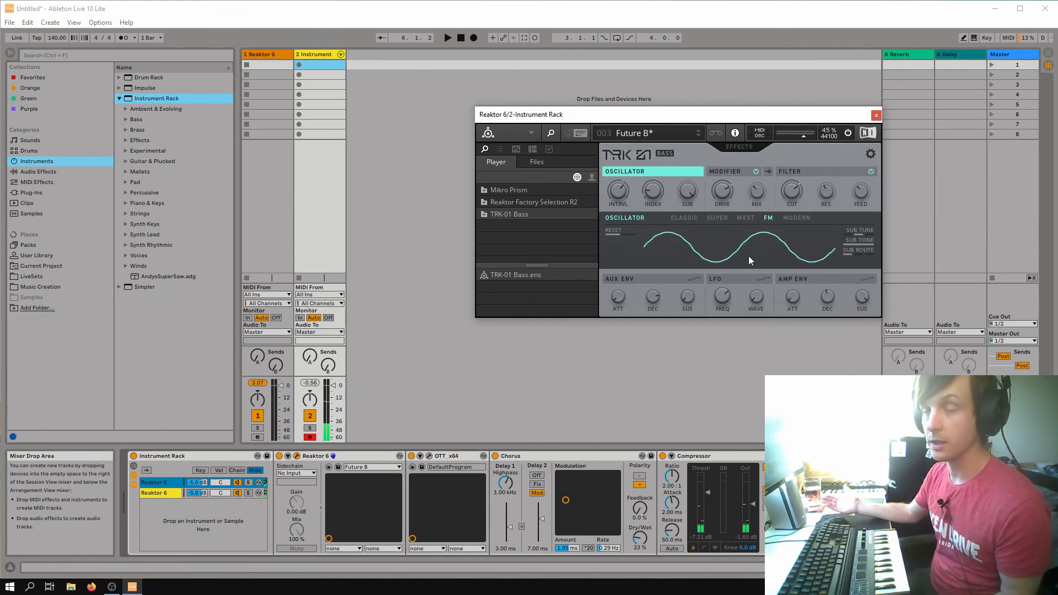
pyautogui.click(877, 116)
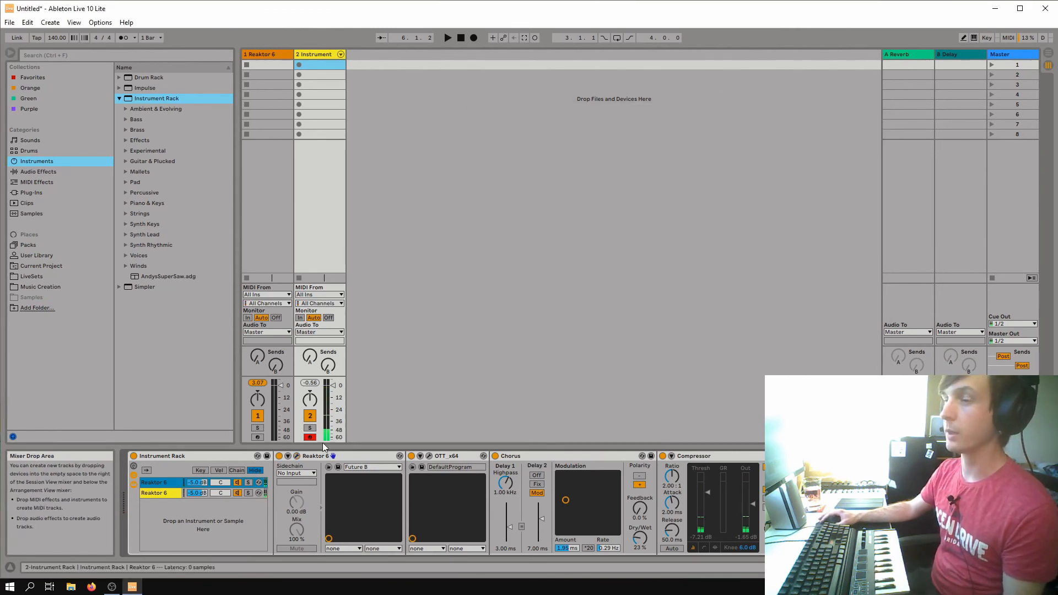
# Duplicate the Instrument Rack track with both of its Reaktor 6 chains.
pyautogui.click(322, 57)
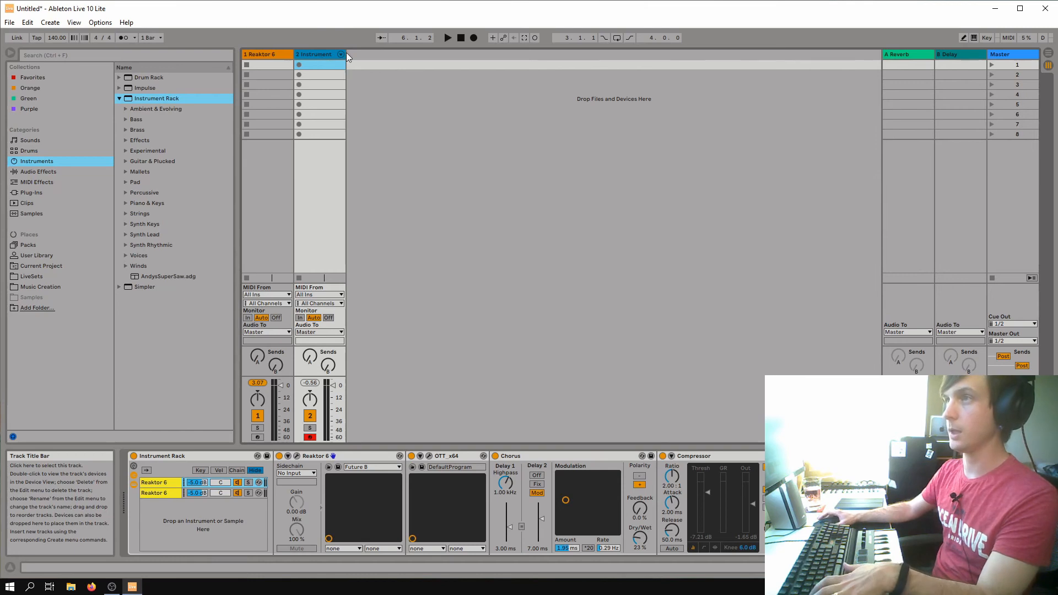
pyautogui.hotkey('ctrl', 'd')
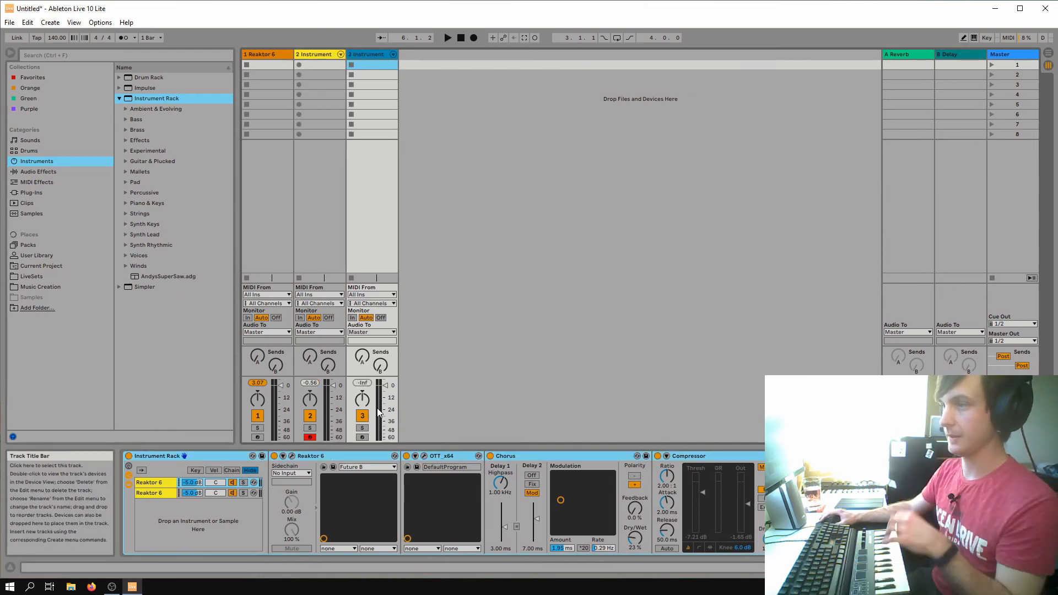
# Arm the duplicated rack track and limit its chains' key zones: second Reaktor 6 chain to the C1 octave, first chain to the C2 octave.
pyautogui.click(362, 437)
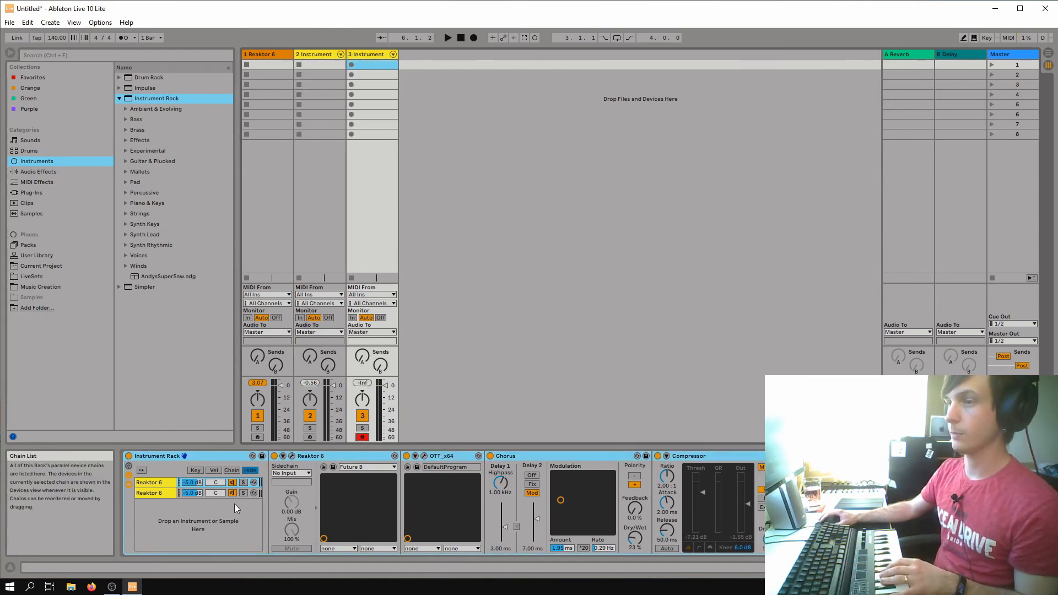
pyautogui.click(231, 471)
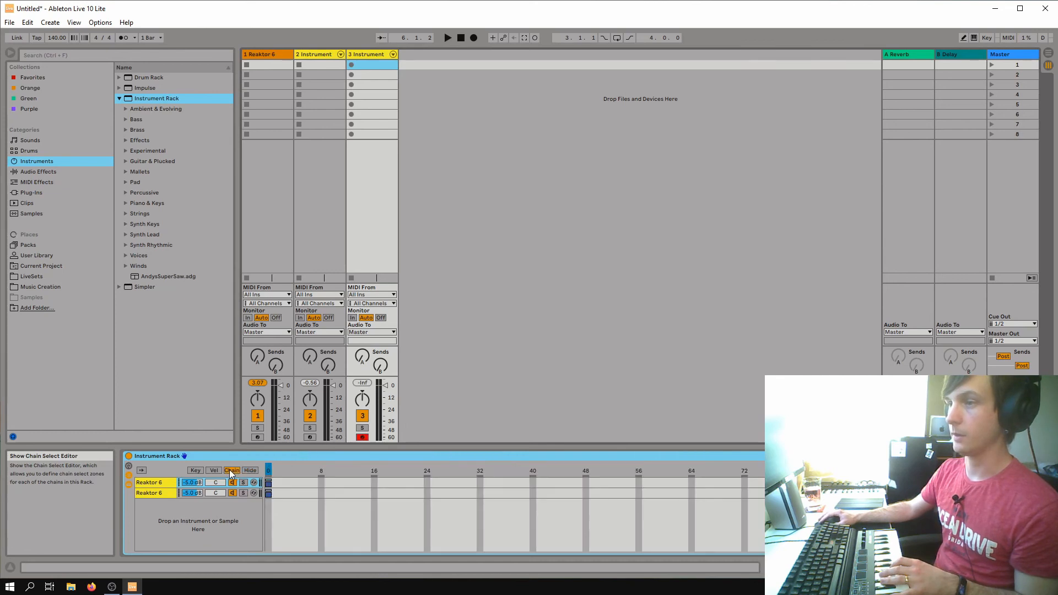
pyautogui.click(195, 471)
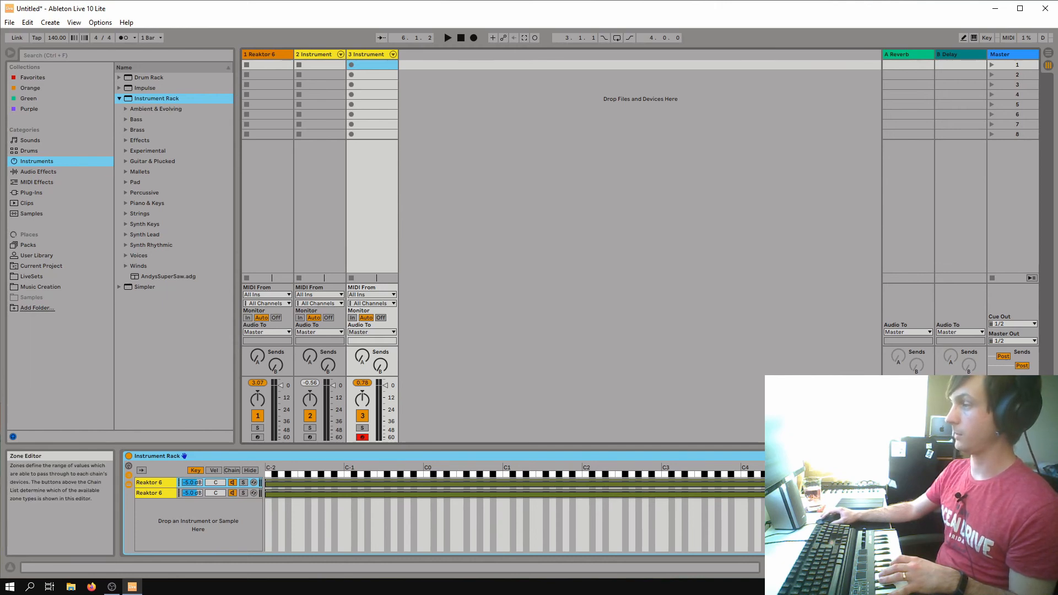
pyautogui.moveTo(1036, 495); pyautogui.dragTo(579, 498)
pyautogui.moveTo(378, 494); pyautogui.dragTo(511, 492)
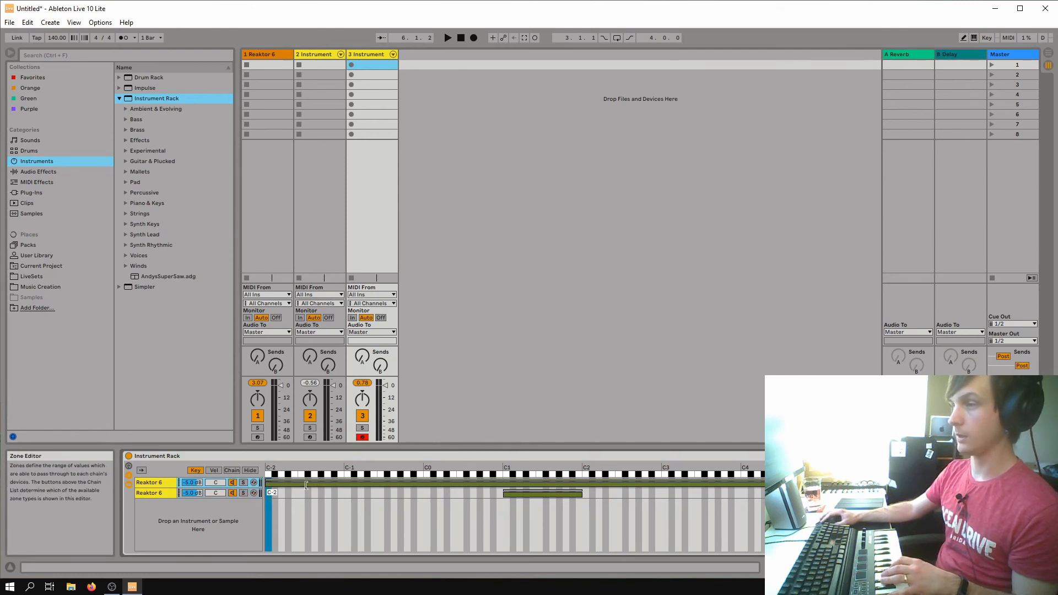
pyautogui.moveTo(266, 483); pyautogui.dragTo(582, 483)
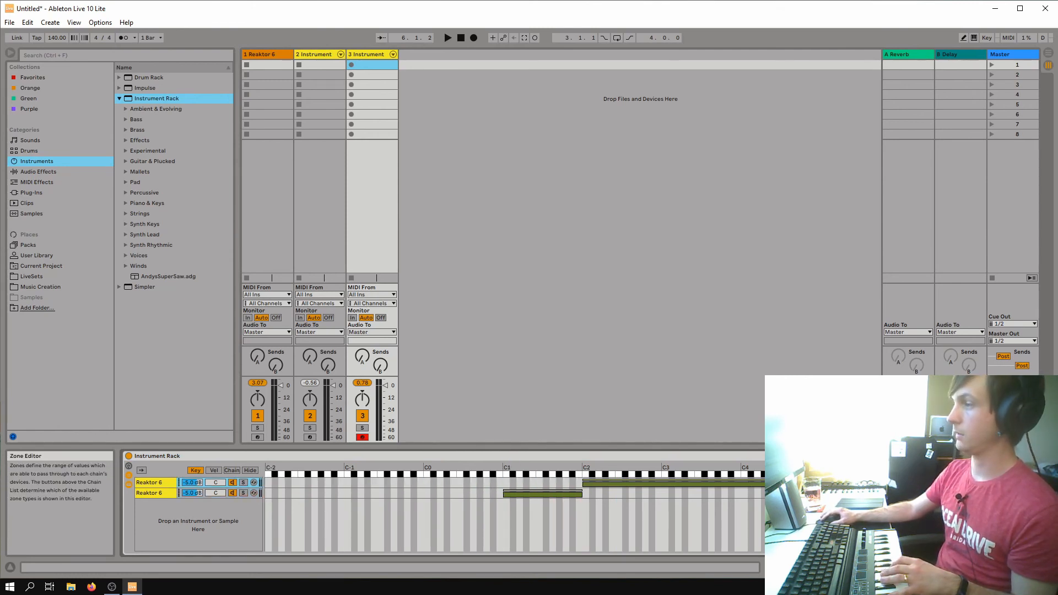
pyautogui.moveTo(1036, 484); pyautogui.dragTo(659, 486)
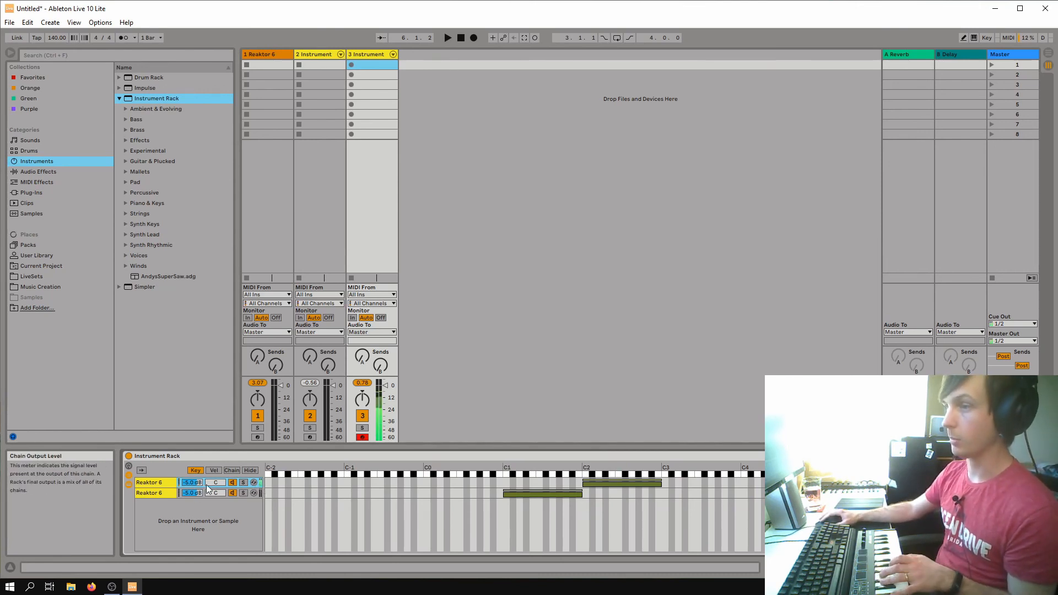
# Open the first chain's Reaktor 6 and set the TRK-01 LFO frequency to 1/8.
pyautogui.click(165, 482)
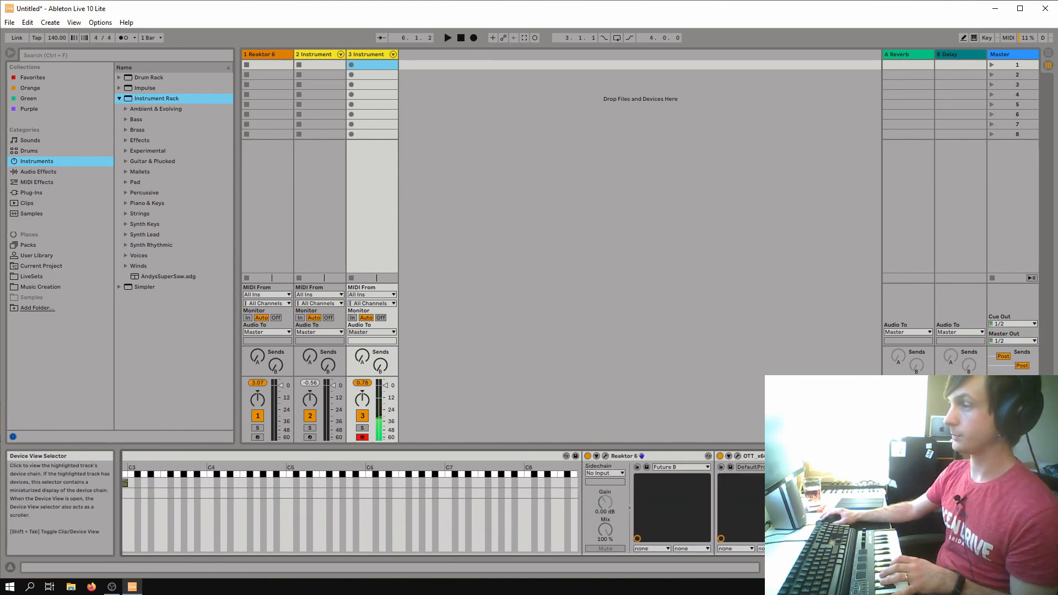
pyautogui.click(519, 456)
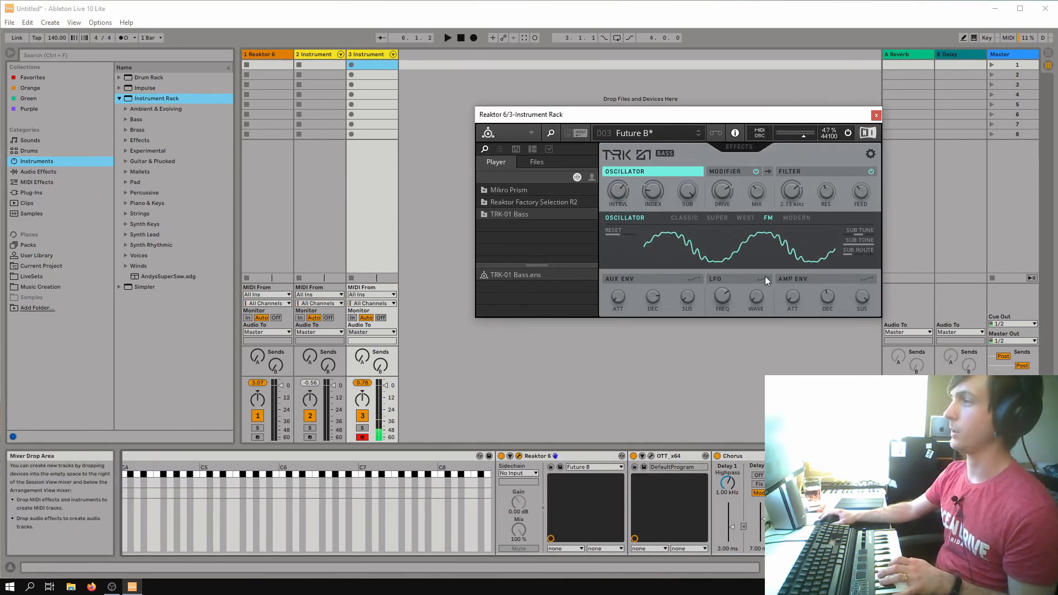
pyautogui.moveTo(722, 295); pyautogui.dragTo(727, 272)
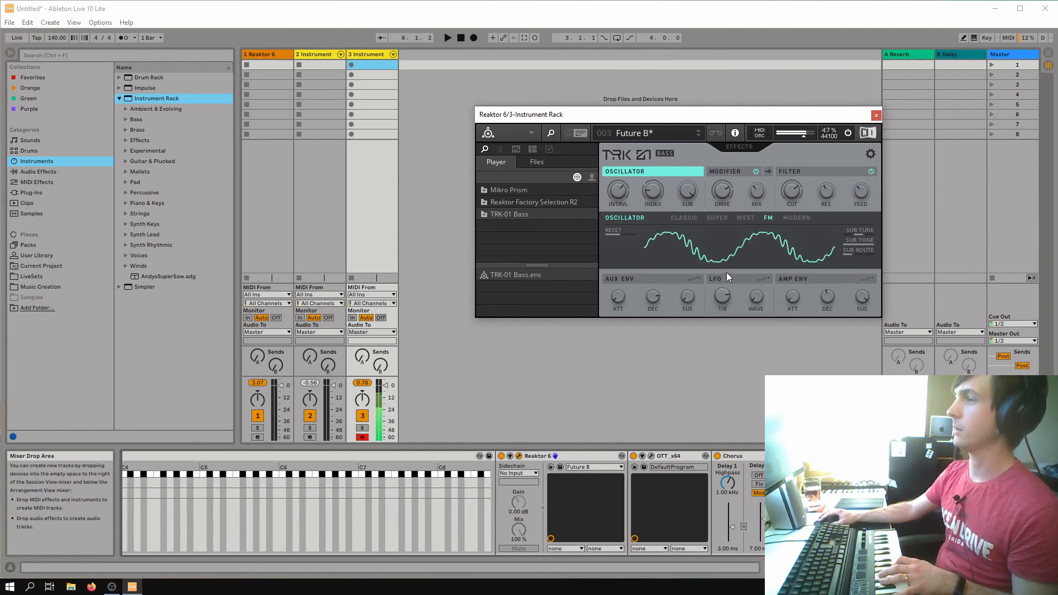
pyautogui.click(958, 568)
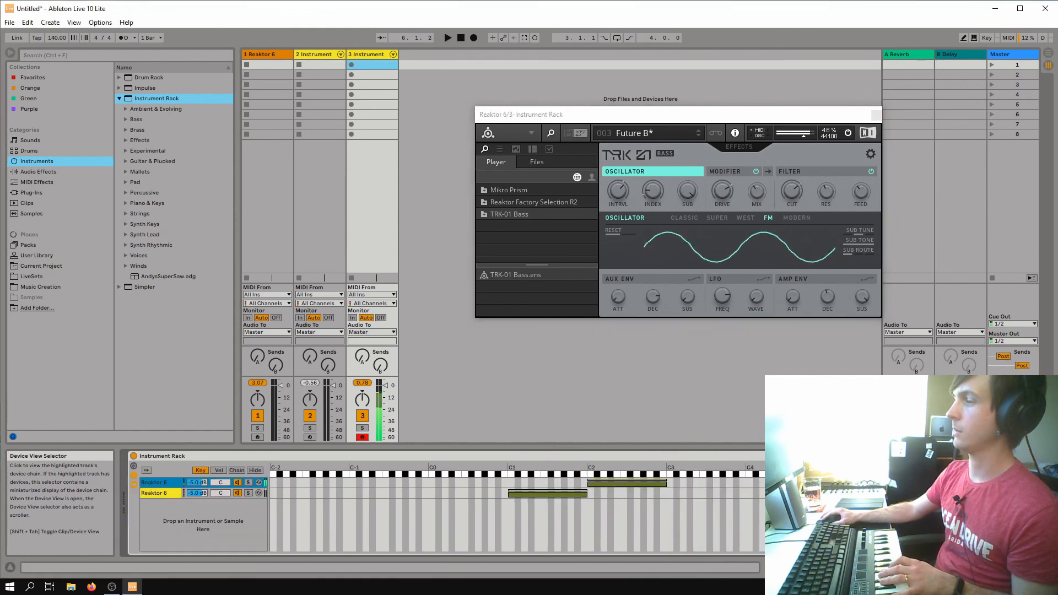
# Add a Pitch MIDI effect before Reaktor 6 in the second chain and set it to +12 semitones.
pyautogui.click(169, 492)
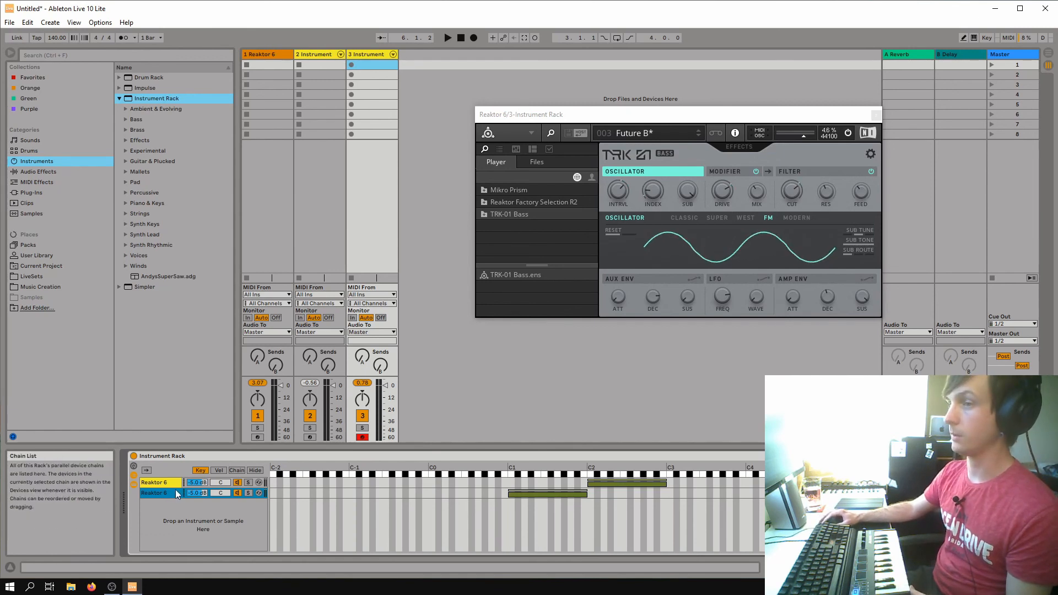
pyautogui.moveTo(936, 568)
pyautogui.mouseDown()
pyautogui.moveTo(967, 567)
pyautogui.moveTo(957, 567)
pyautogui.mouseUp()
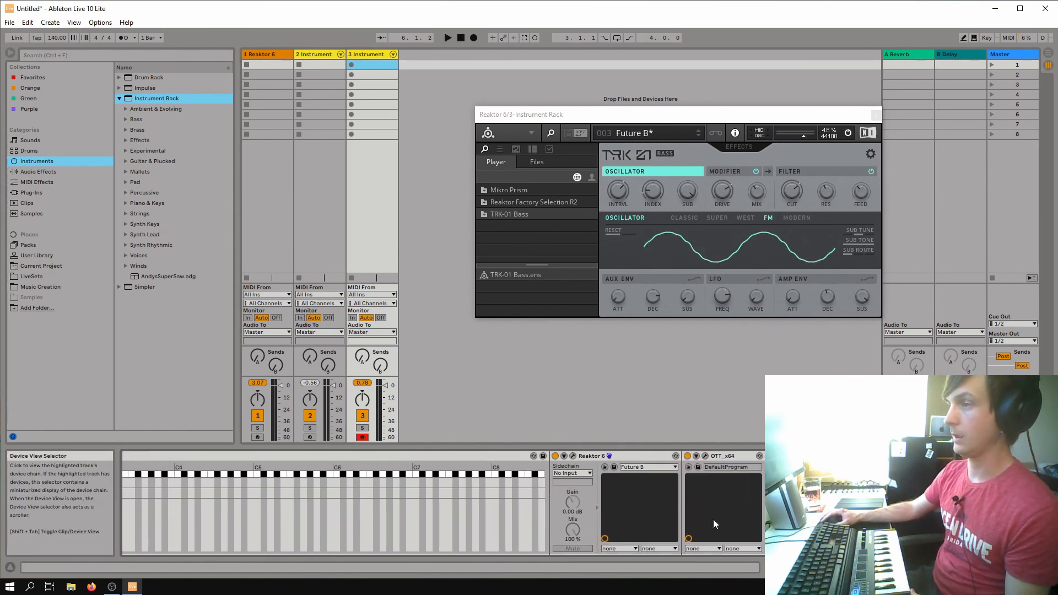
pyautogui.click(41, 180)
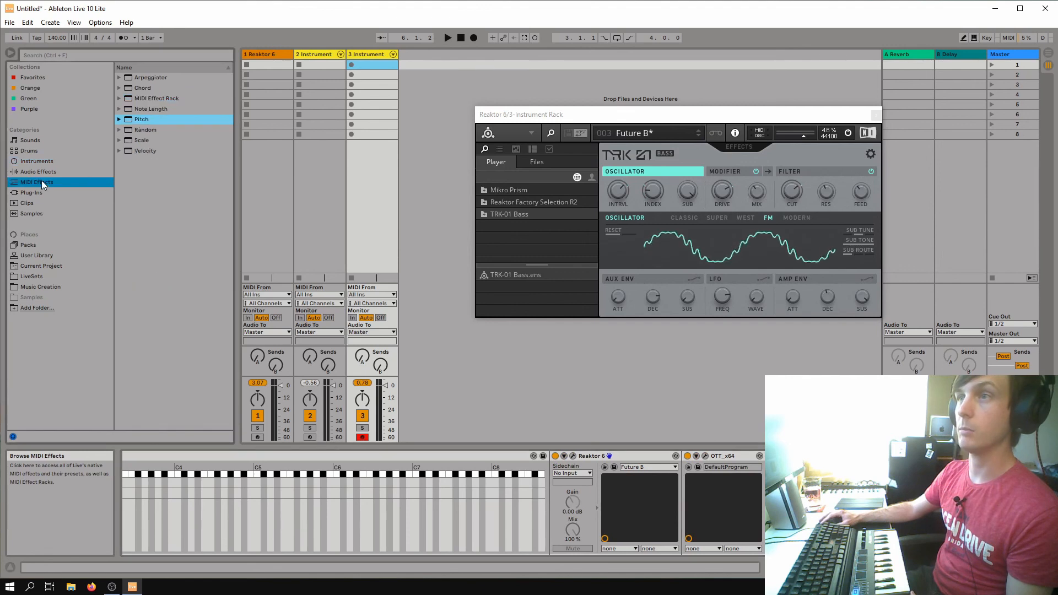
pyautogui.moveTo(141, 117); pyautogui.dragTo(553, 490)
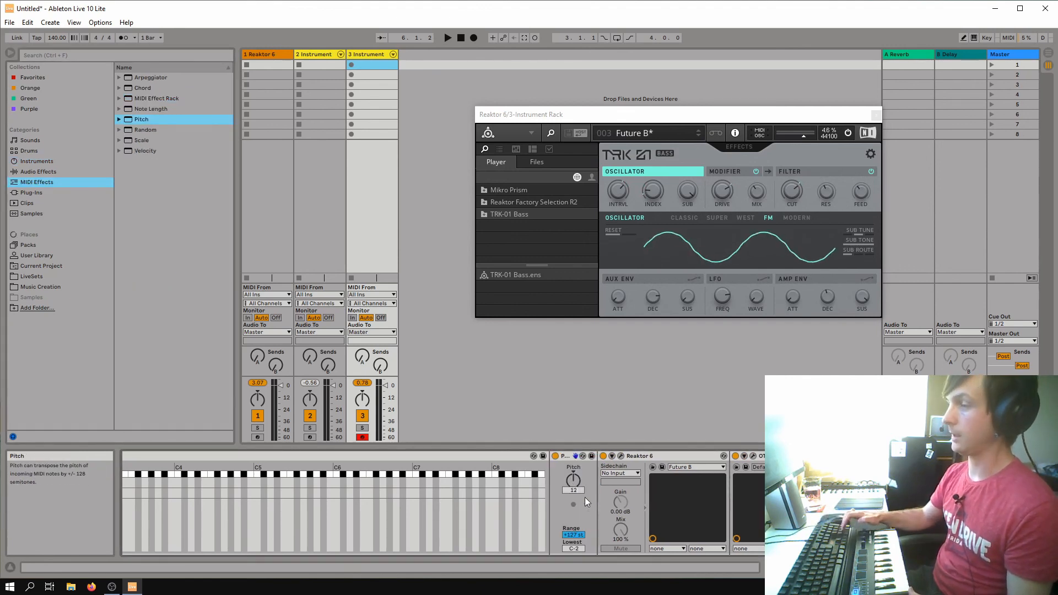
pyautogui.press('Return')
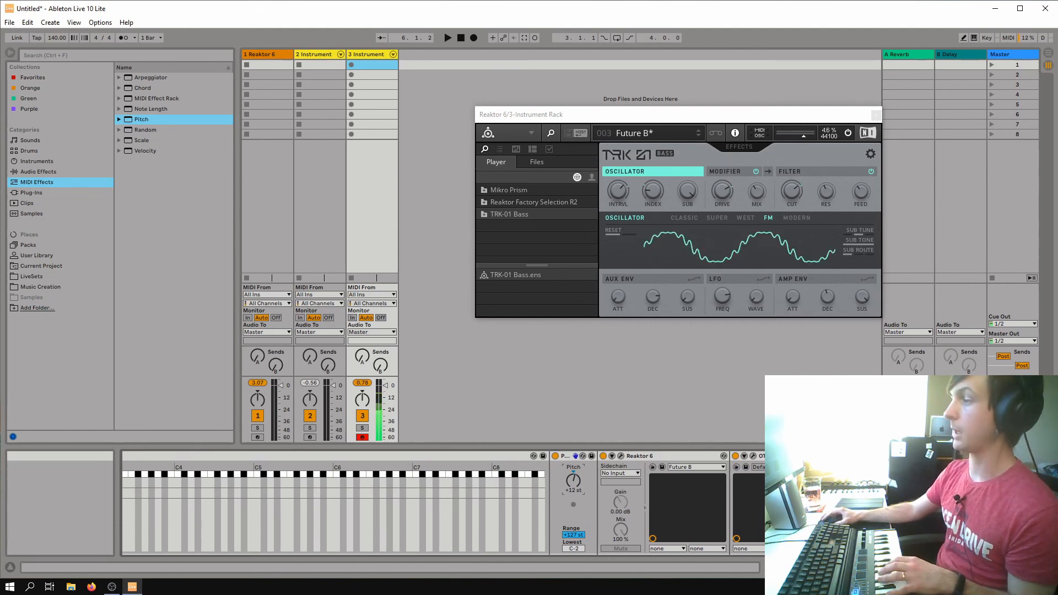
pyautogui.click(925, 567)
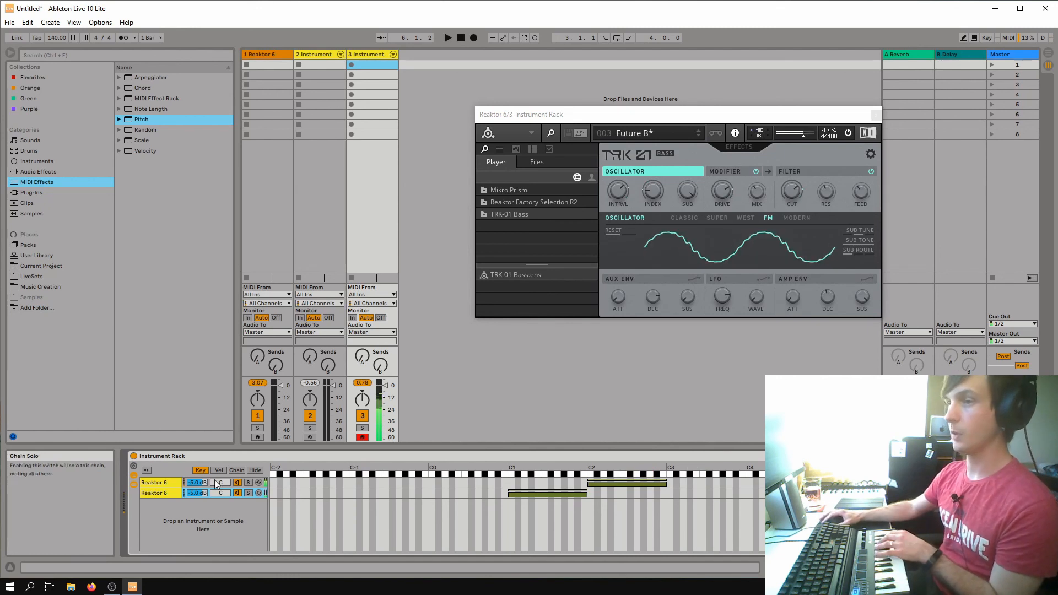
# Import the BassMachine track from the Weight-8.als set in the LiveSets folder as a new track.
pyautogui.click(159, 483)
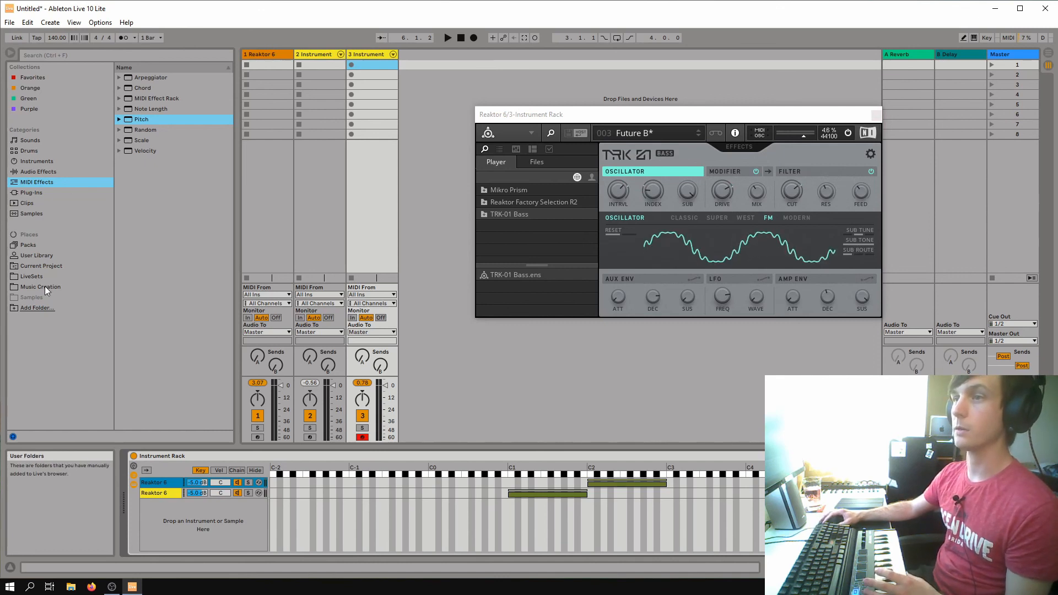
pyautogui.click(32, 276)
pyautogui.scroll(-10, 160, 247)
pyautogui.click(145, 339)
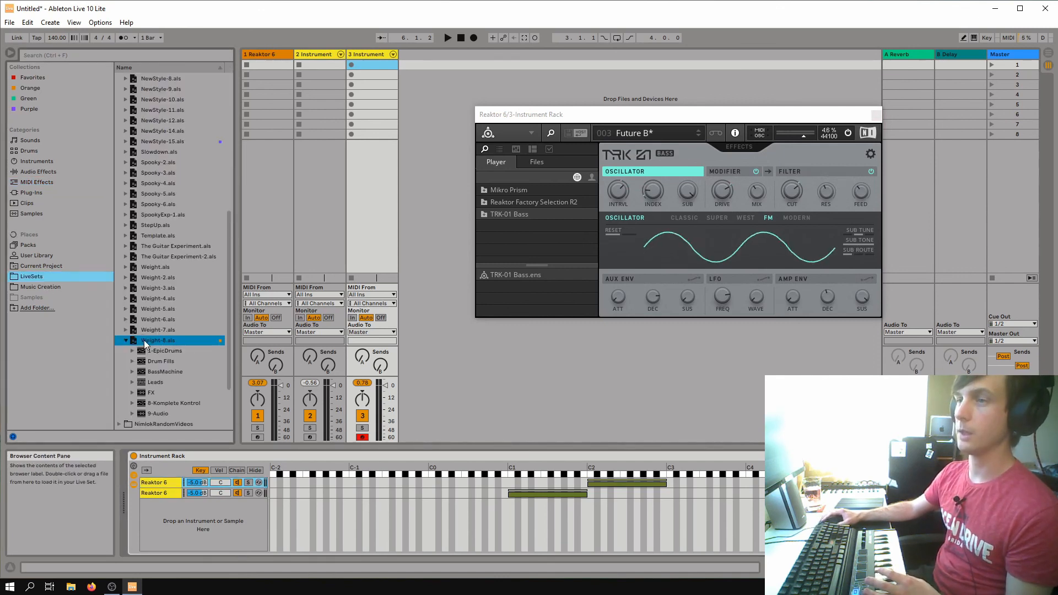
pyautogui.scroll(-2, 149, 344)
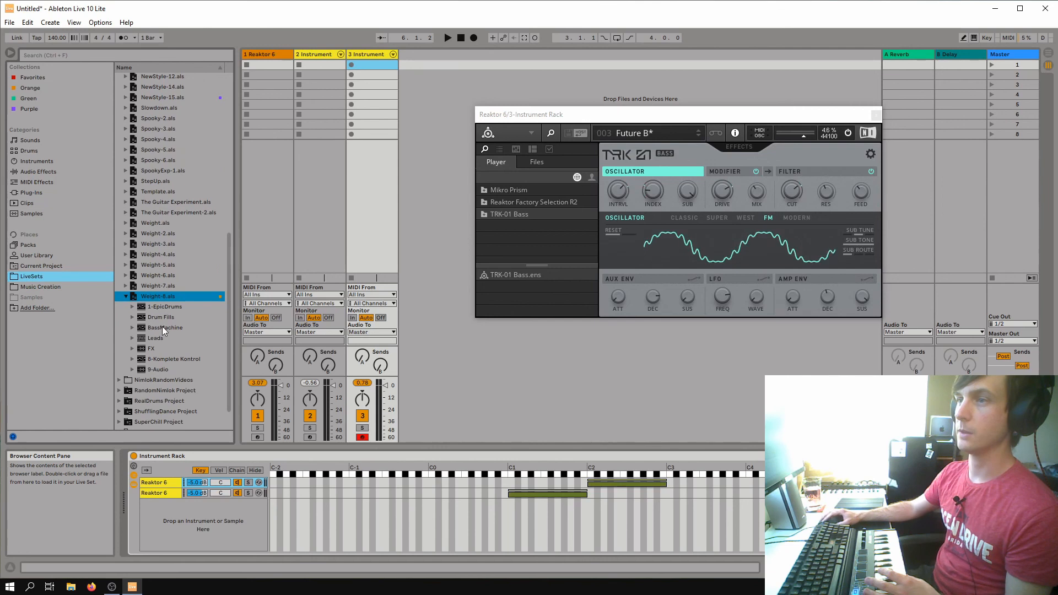
pyautogui.moveTo(162, 327); pyautogui.dragTo(392, 276)
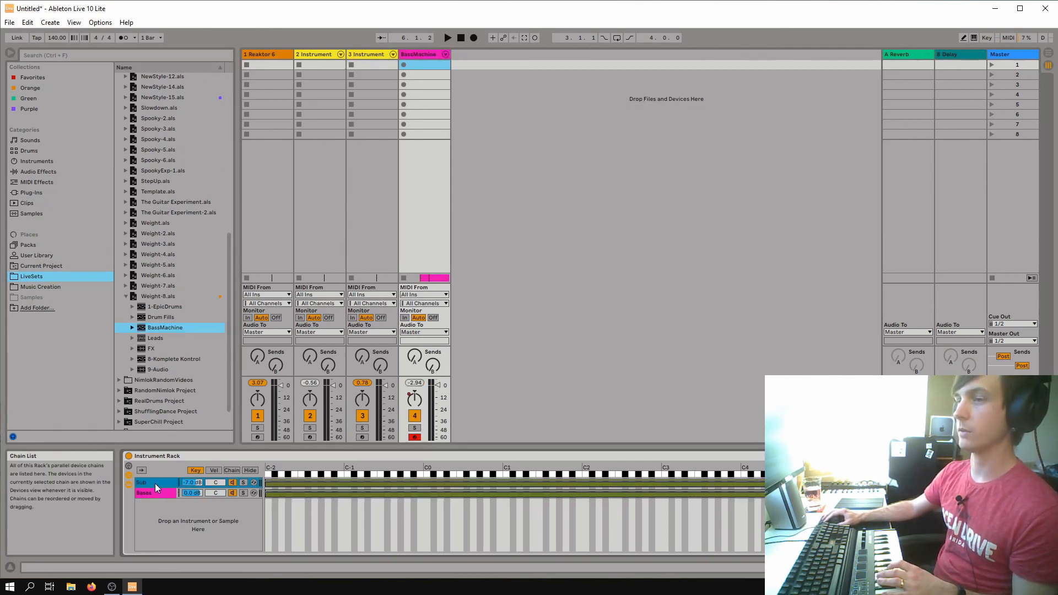
# Find the nested rack holding the growl chains inside BassMachine and audition its layers by changing the Bass Selector macro.
pyautogui.click(986, 567)
pyautogui.moveTo(986, 567); pyautogui.dragTo(944, 568)
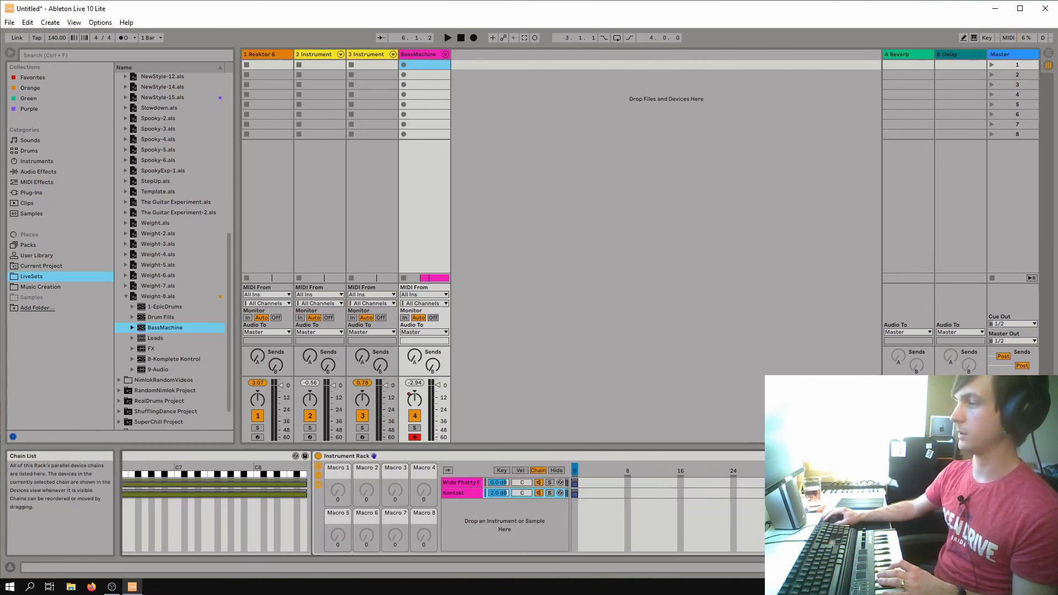
pyautogui.moveTo(945, 567); pyautogui.dragTo(931, 567)
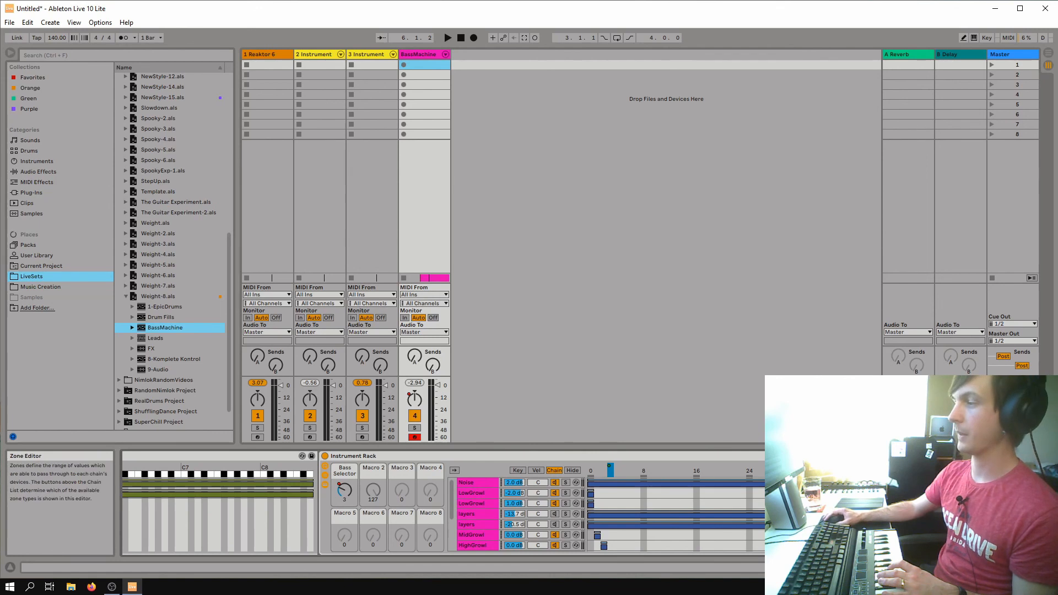
pyautogui.moveTo(344, 489); pyautogui.dragTo(344, 474)
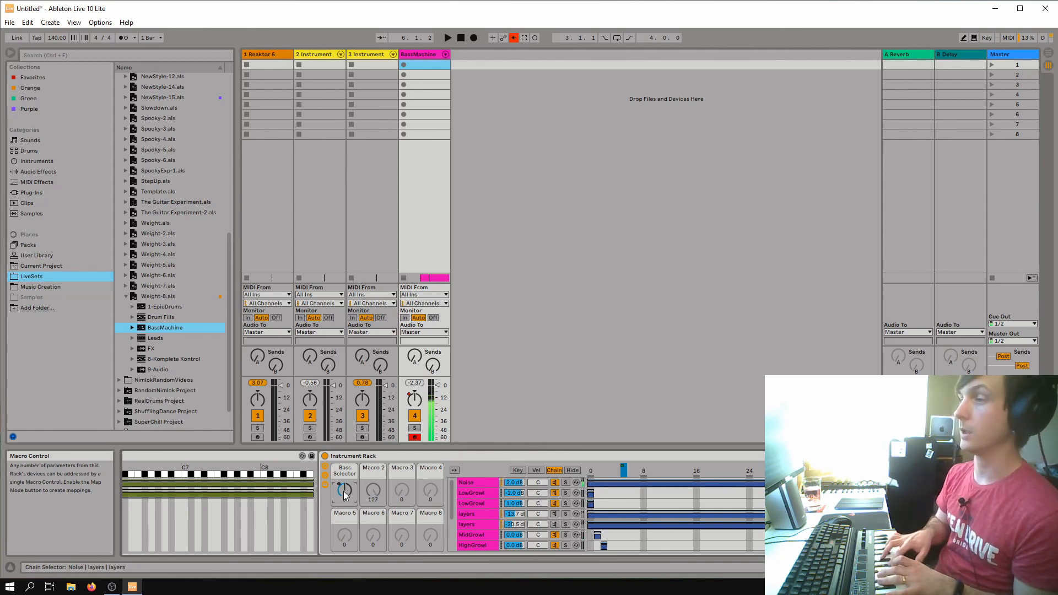
pyautogui.moveTo(344, 494); pyautogui.dragTo(344, 501)
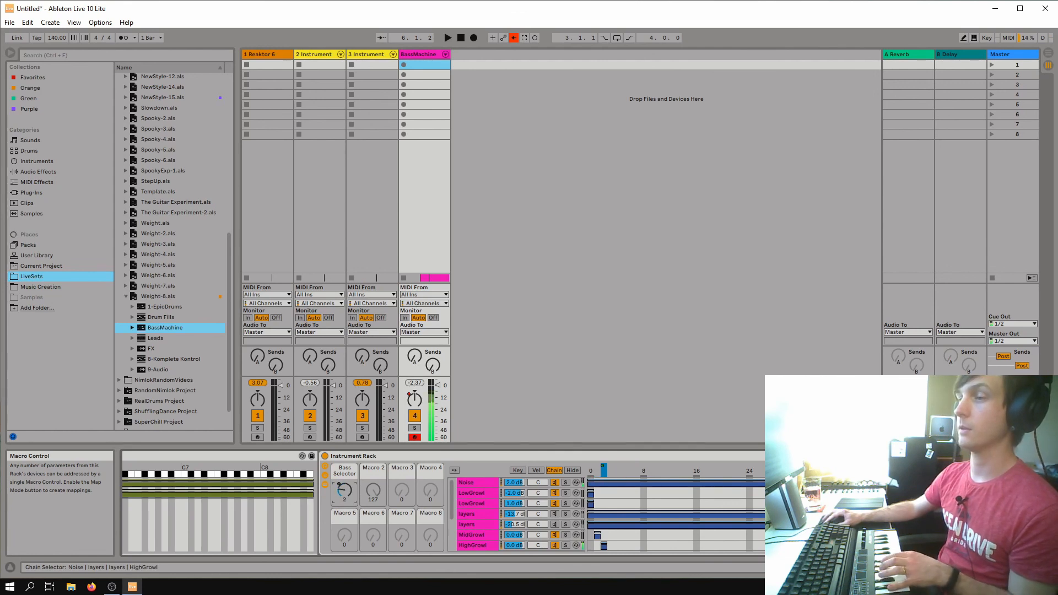
# Switch to the Arrangement View and play back the BassMachine track from several of its clips to audition the automated bass selection.
pyautogui.click(1047, 65)
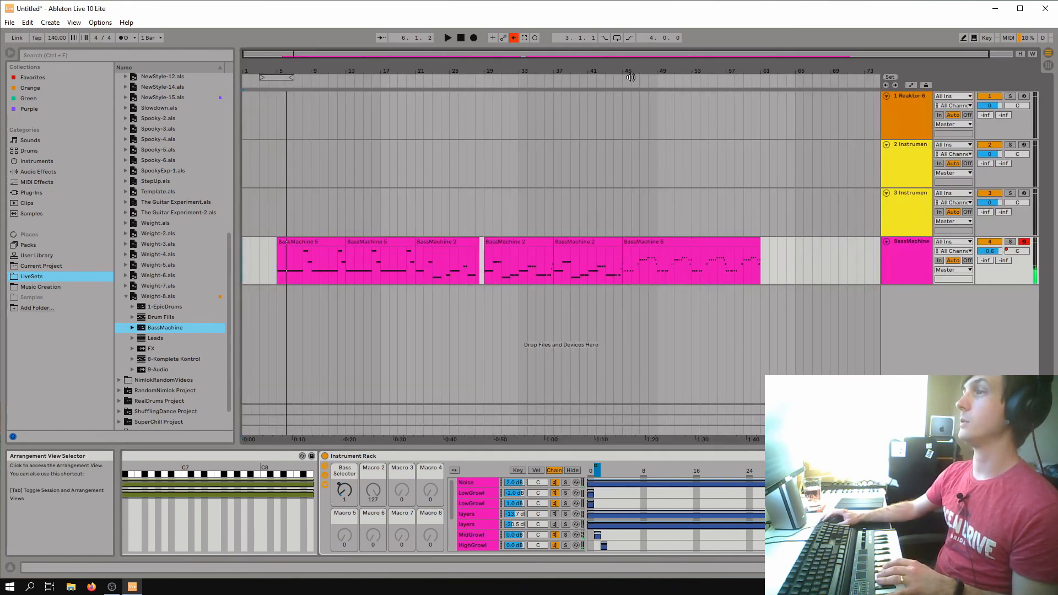
pyautogui.moveTo(523, 63); pyautogui.dragTo(539, 67)
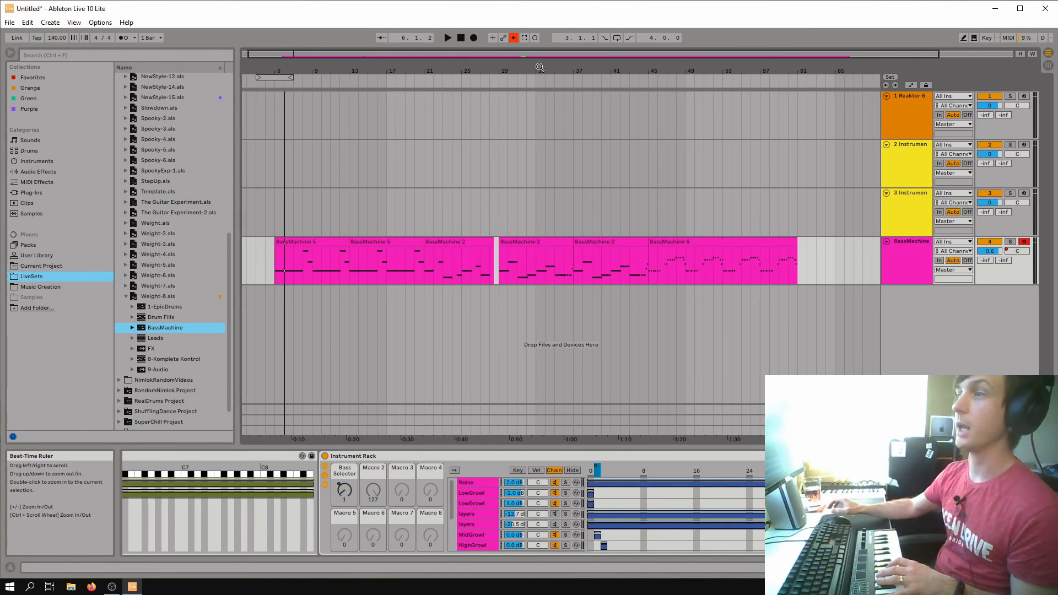
pyautogui.click(458, 241)
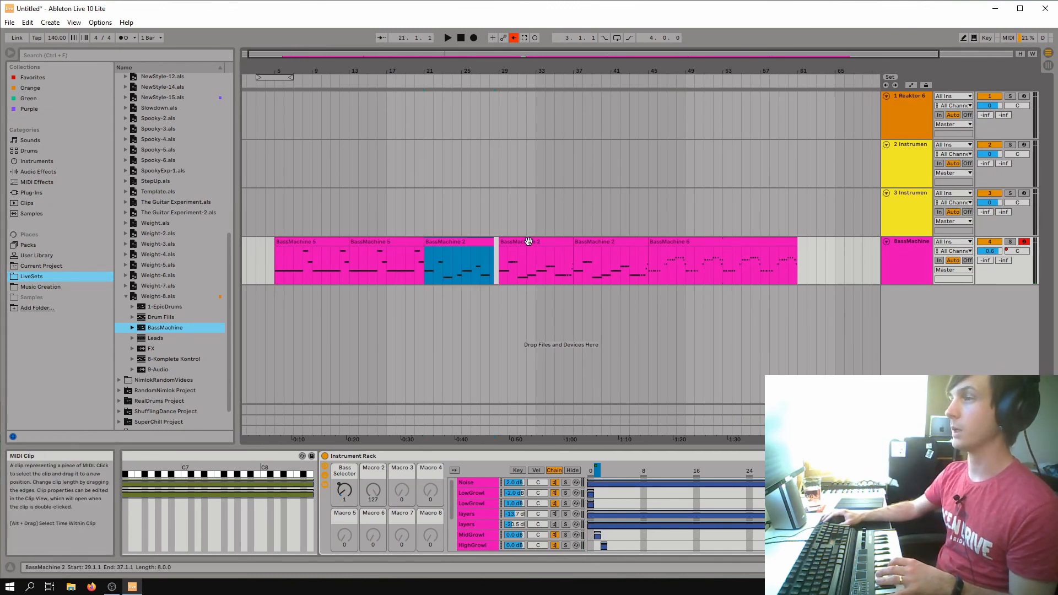
pyautogui.click(524, 241)
pyautogui.click(463, 241)
pyautogui.click(518, 241)
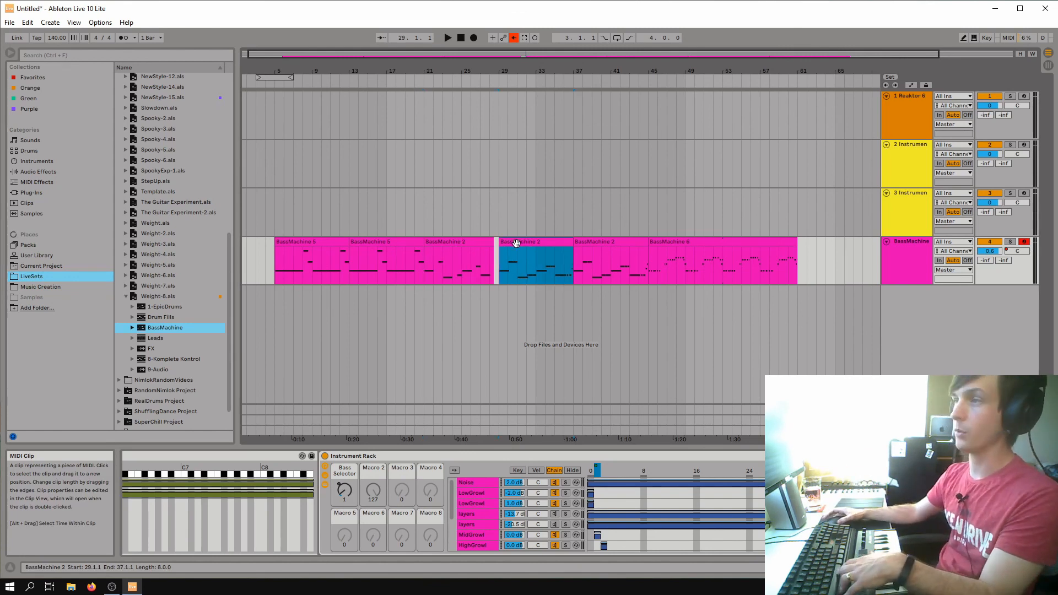
pyautogui.click(595, 244)
pyautogui.press('space')
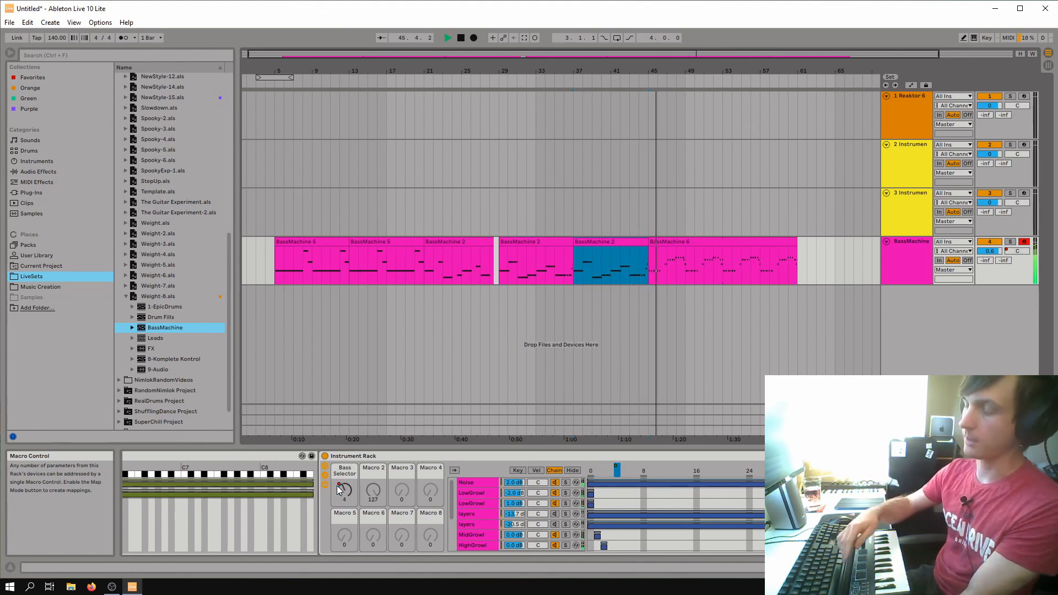
pyautogui.click(457, 239)
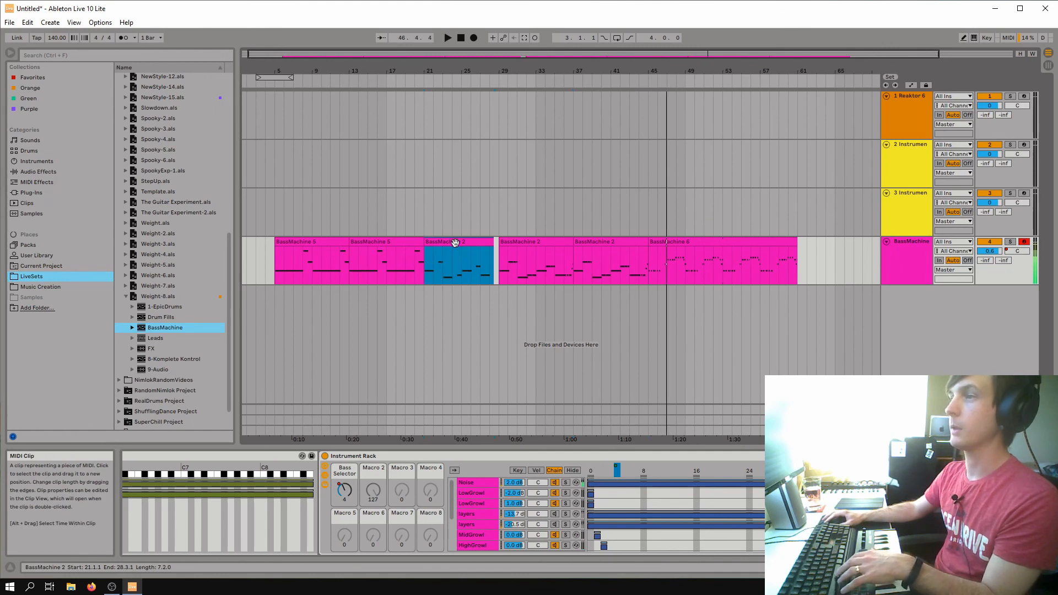
pyautogui.press('space')
pyautogui.press('space')
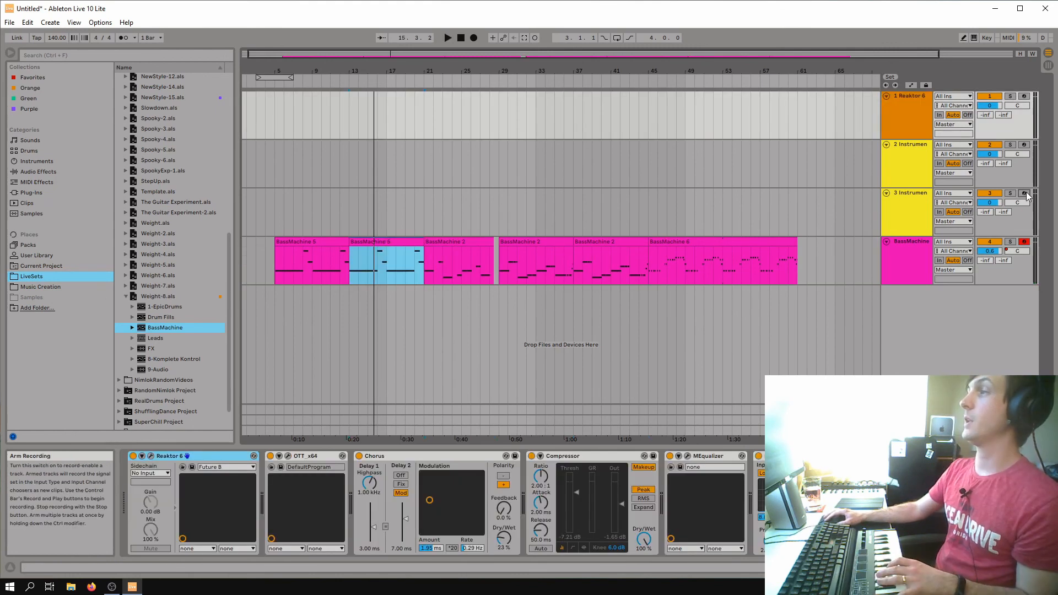
# Arm the third track and the second Instrument Rack track in turn to play and compare their sounds.
pyautogui.click(1025, 194)
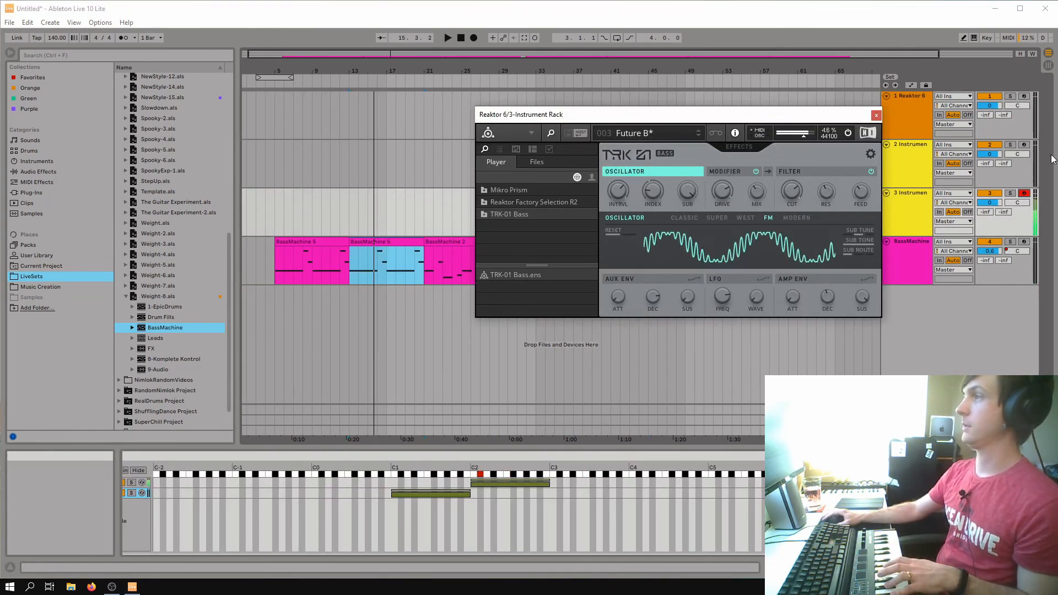
pyautogui.click(1024, 144)
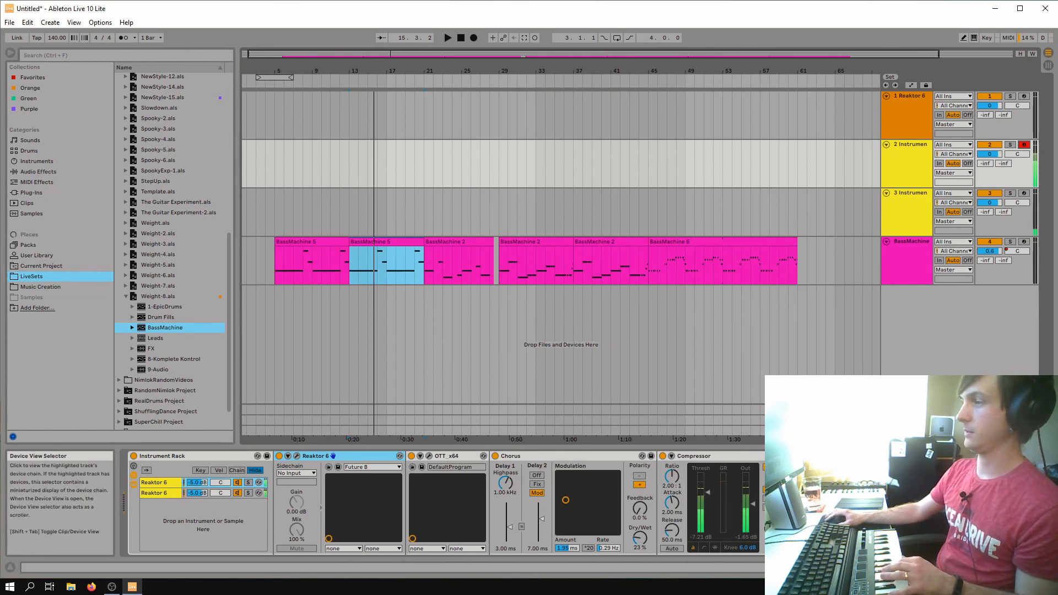
pyautogui.click(990, 567)
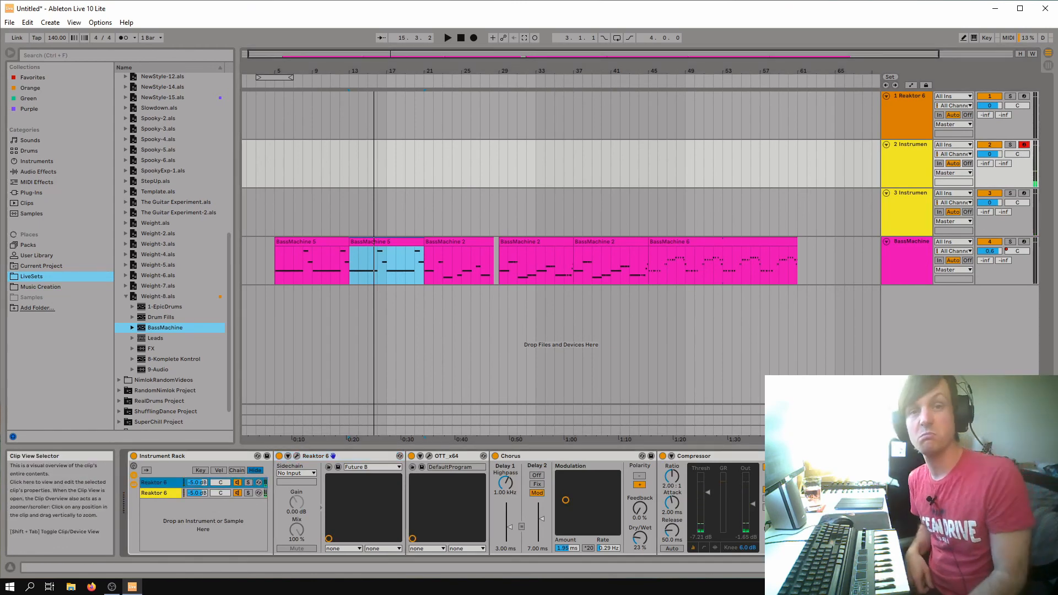